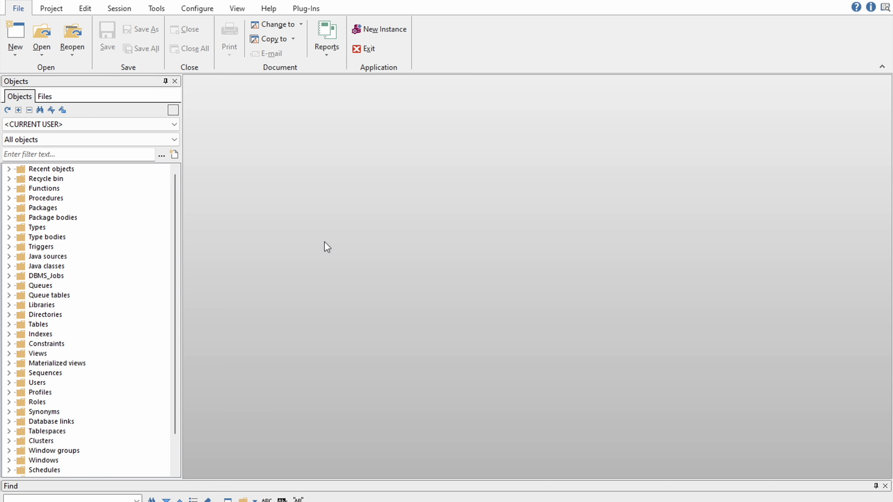
Step: In a new SQL Window, write a CREATE USER statement for webutil with its password
click(18, 45)
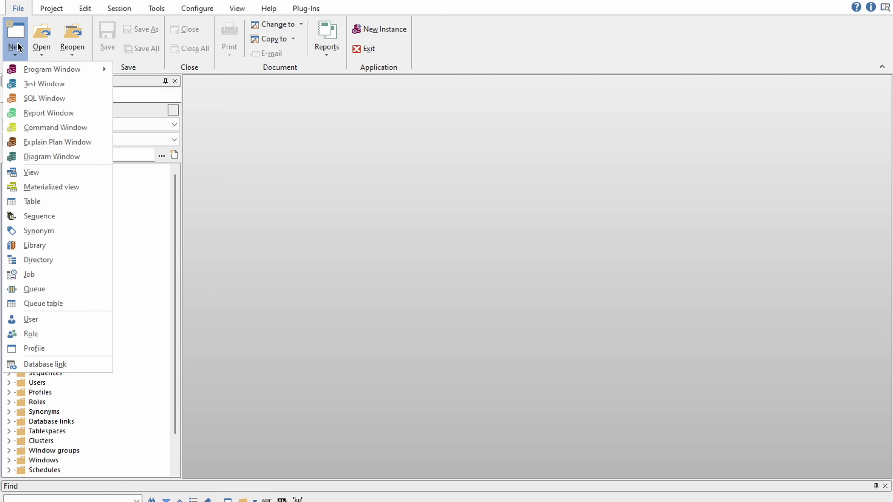
click(57, 100)
text(cfeate u)
key(BackSpace)
key(BackSpace)
key(BackSpace)
key(BackSpace)
key(BackSpace)
key(BackSpace)
key(BackSpace)
text(t)
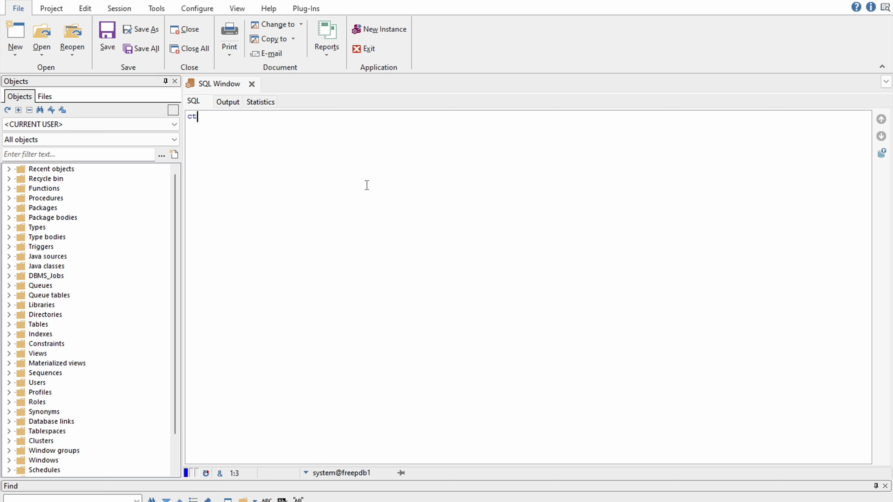
key(BackSpace)
text(reate user webutil identified )
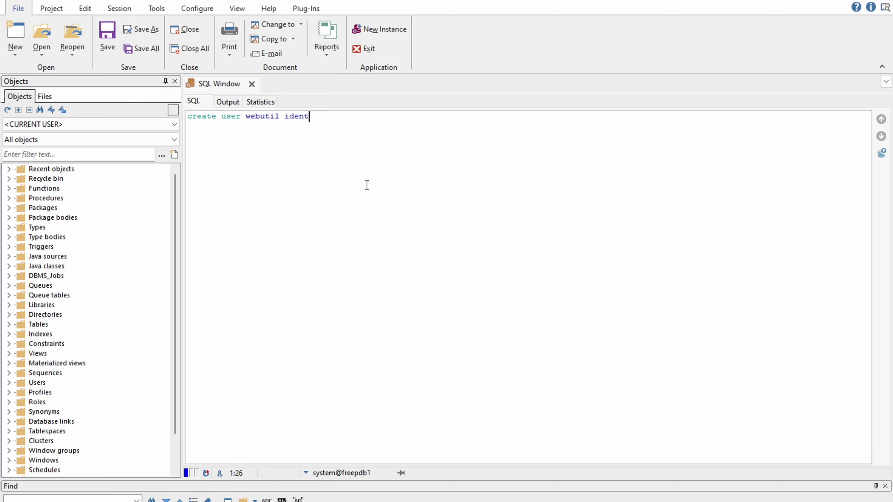
text(by webutil;)
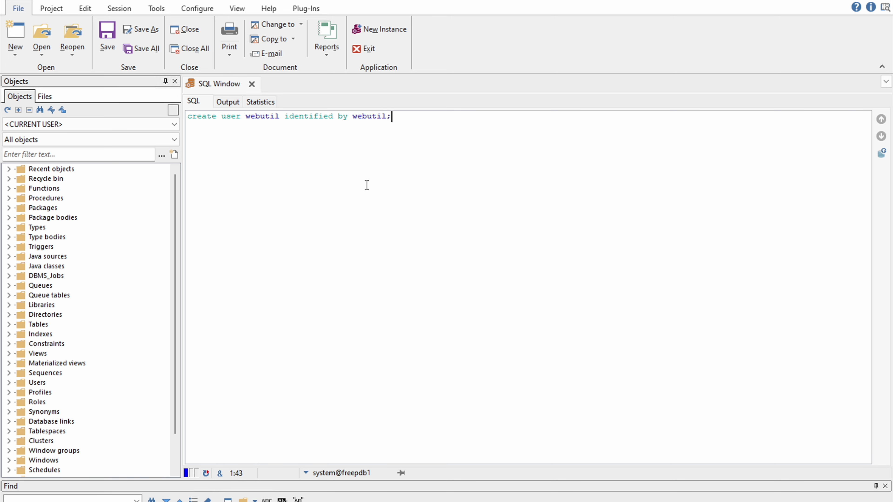
key(ctrl+a)
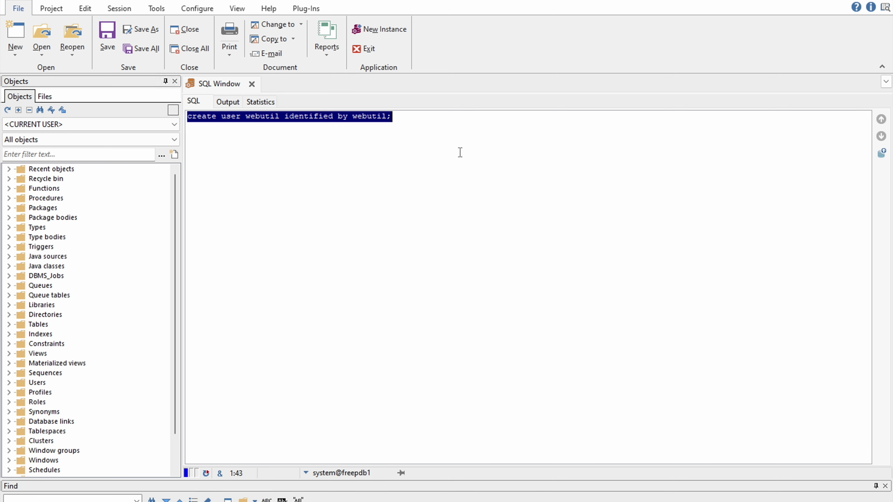
click(429, 117)
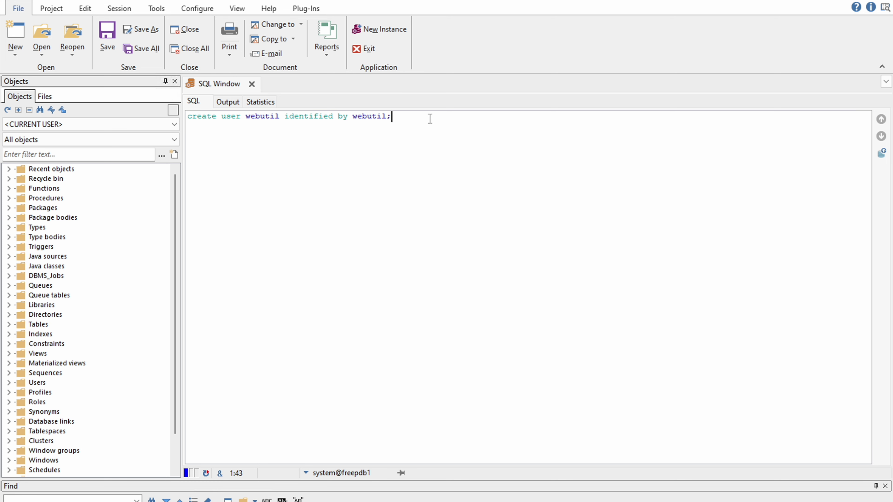
key(Return)
key(Return)
key(Return)
Step: Add 'grant connect, resource, dba to webutil;' and execute both statements
text(grant connect, resou)
key(BackSpace)
key(BackSpace)
text(ource,)
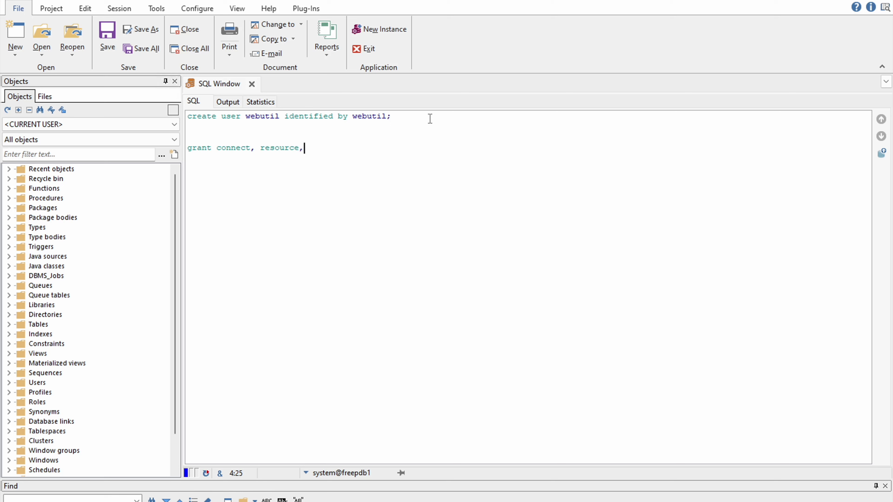
text( dba to webutuk)
key(BackSpace)
key(BackSpace)
key(BackSpace)
text(il)
key(shift+Up)
key(shift+Down)
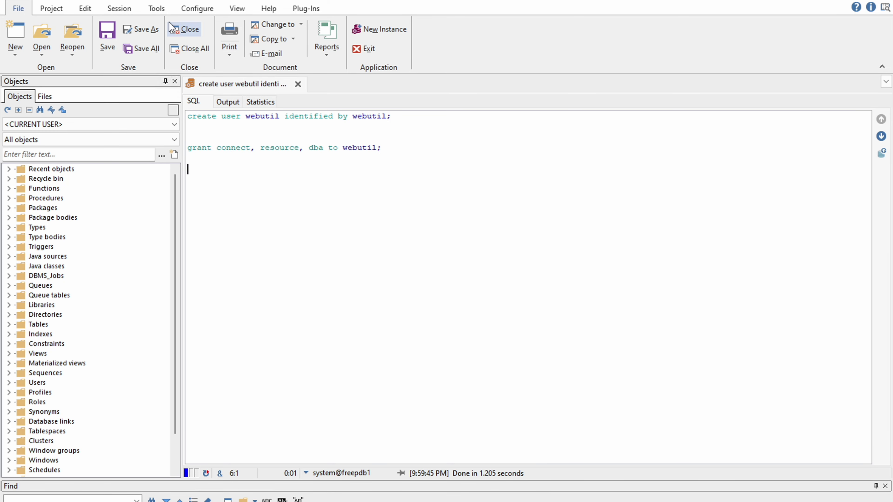
click(161, 2)
Step: Log on to FREEPDB1 as the webutil user, entering its password
double_click(500, 232)
text(webutil)
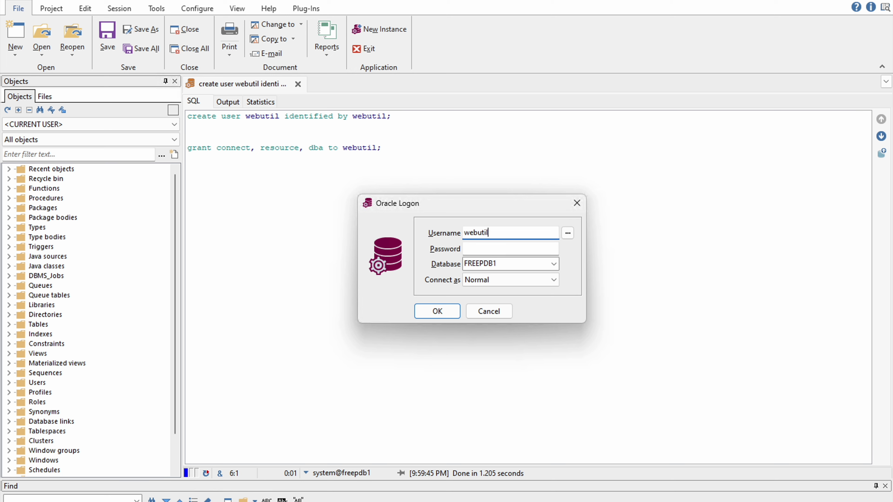
key(ctrl+a)
key(Tab)
text(webutil)
click(442, 312)
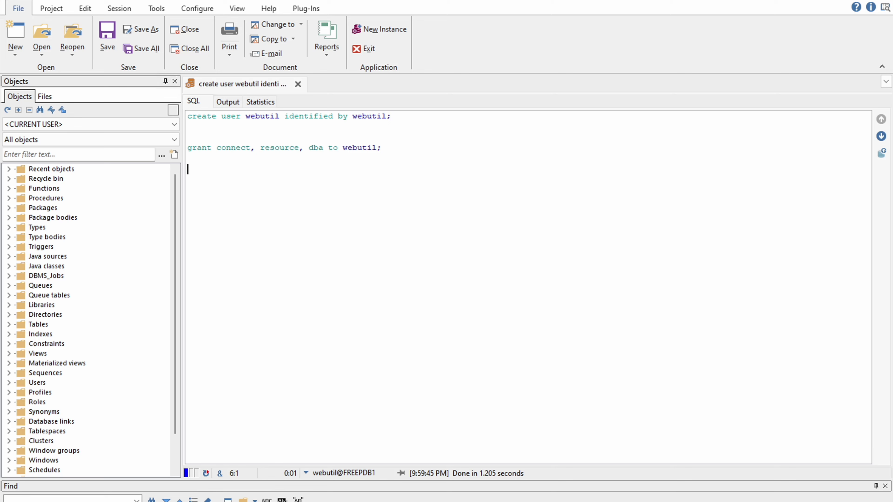
Step: Open the Oracle_Home folder in File Explorer
key(alt+Tab)
click(76, 117)
double_click(76, 117)
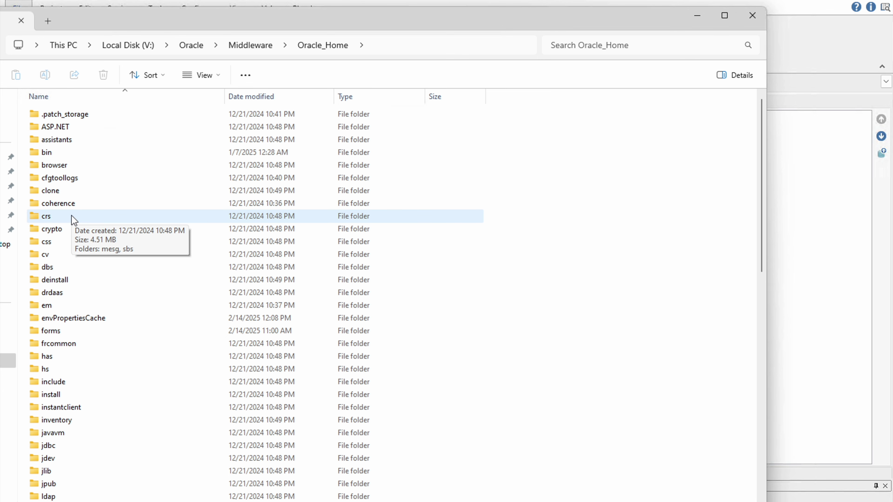
Step: Go into the forms folder and select create_webutil_db.sql
click(78, 206)
key(f)
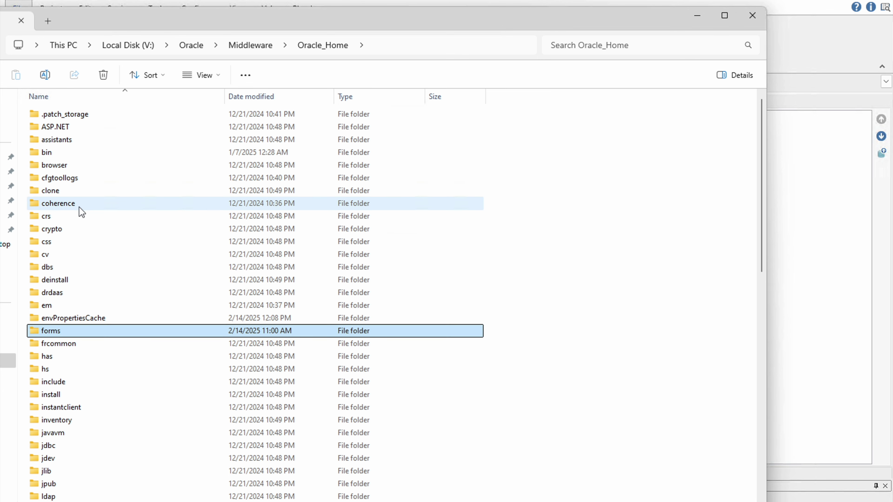
double_click(58, 332)
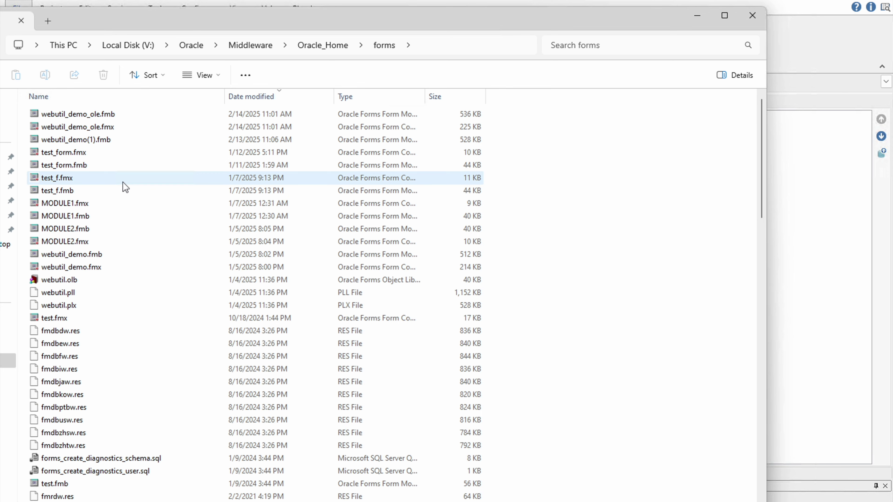
scroll(95, 225, down, 5)
scroll(105, 319, up, 5)
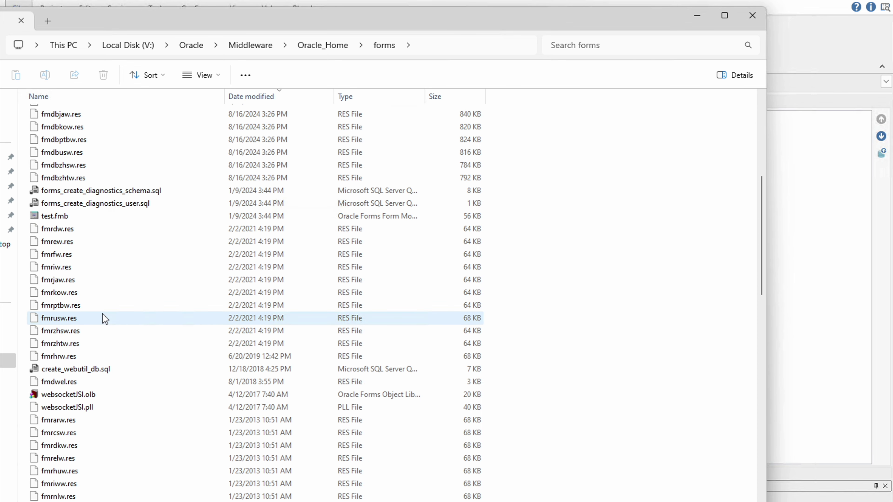
key(w)
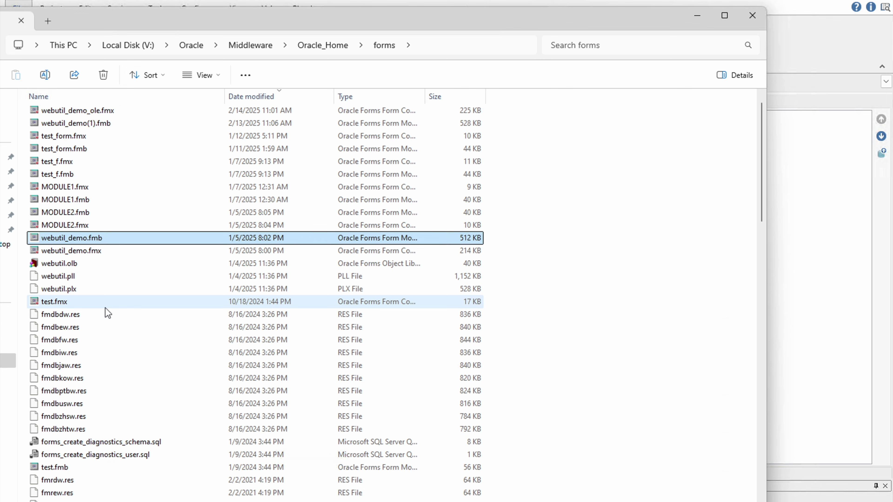
key(w)
key(w)
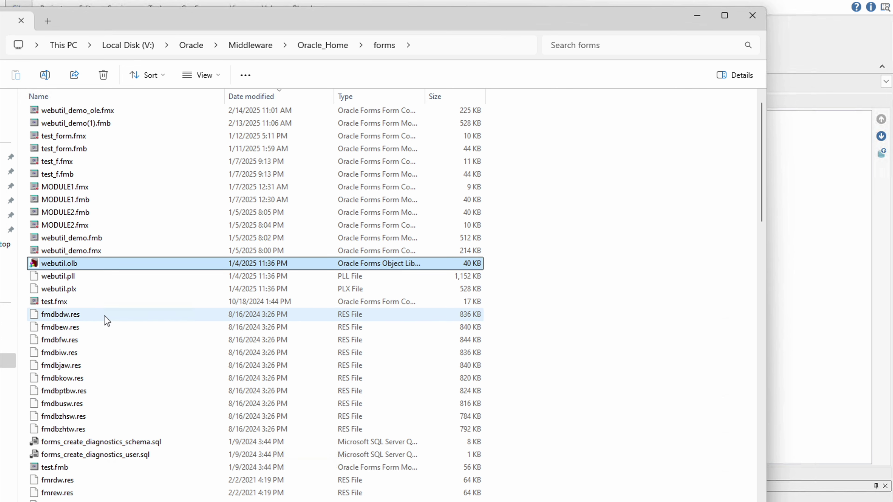
scroll(105, 319, down, 3)
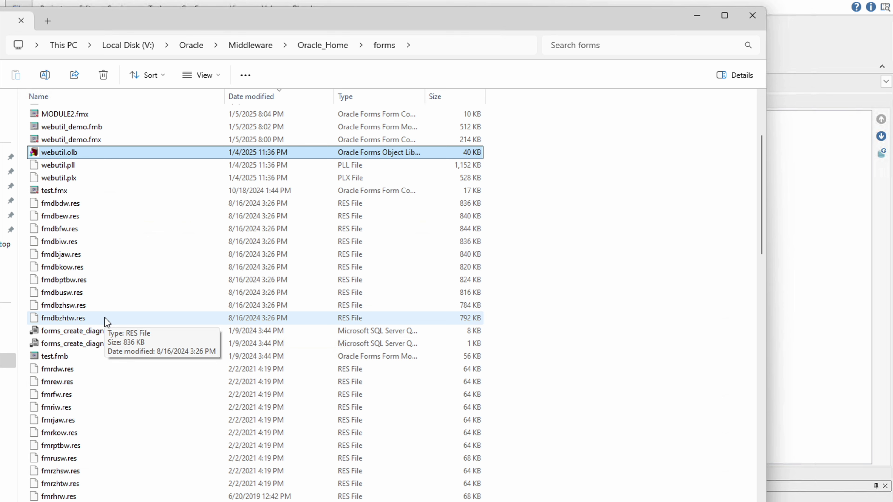
scroll(105, 320, down, 3)
key(c)
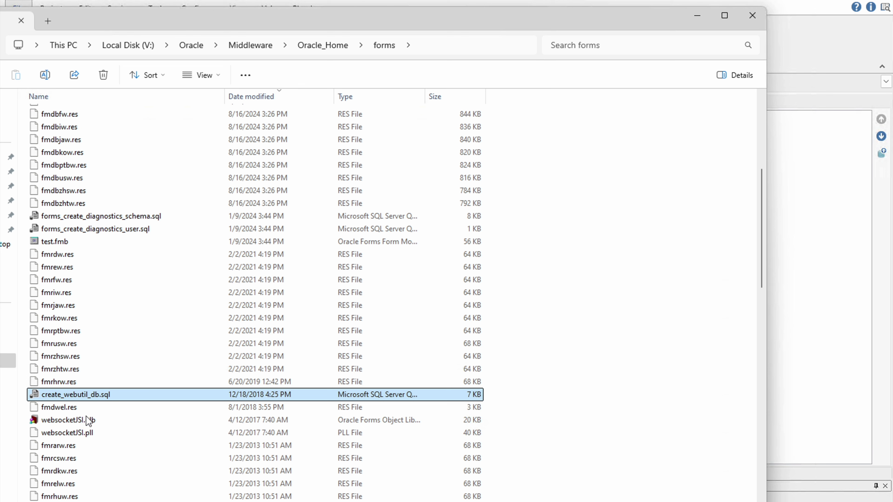
Step: Edit create_webutil_db.sql with Notepad++ and copy its entire contents
right_click(88, 396)
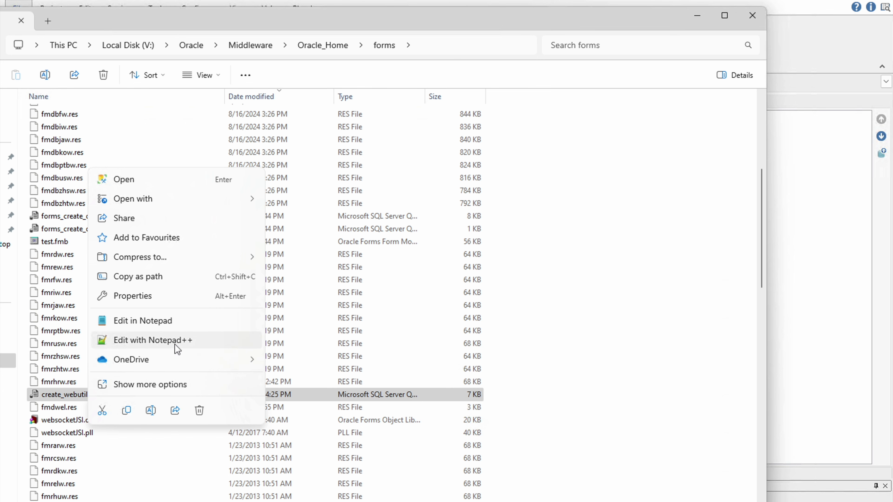
click(175, 343)
click(253, 240)
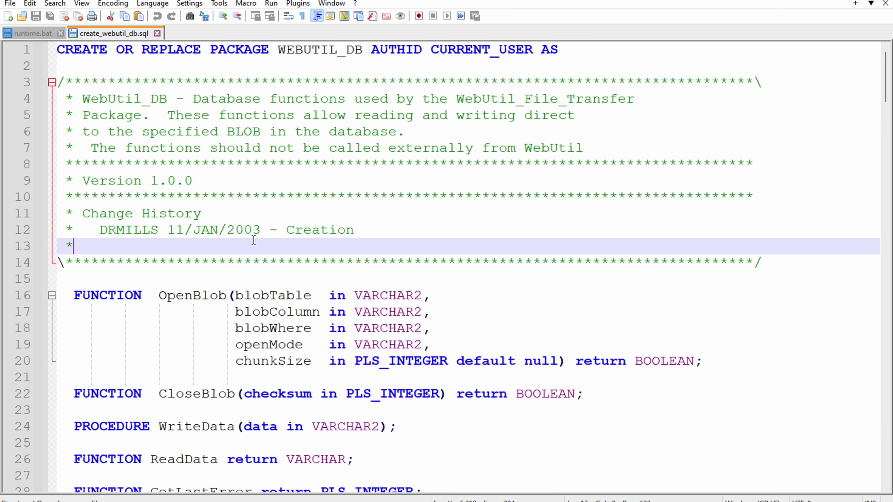
key(ctrl+a)
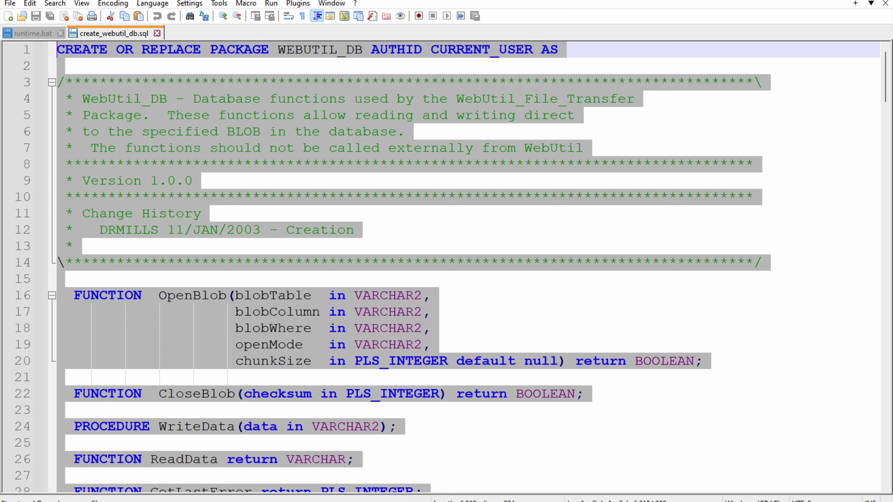
key(alt+Tab)
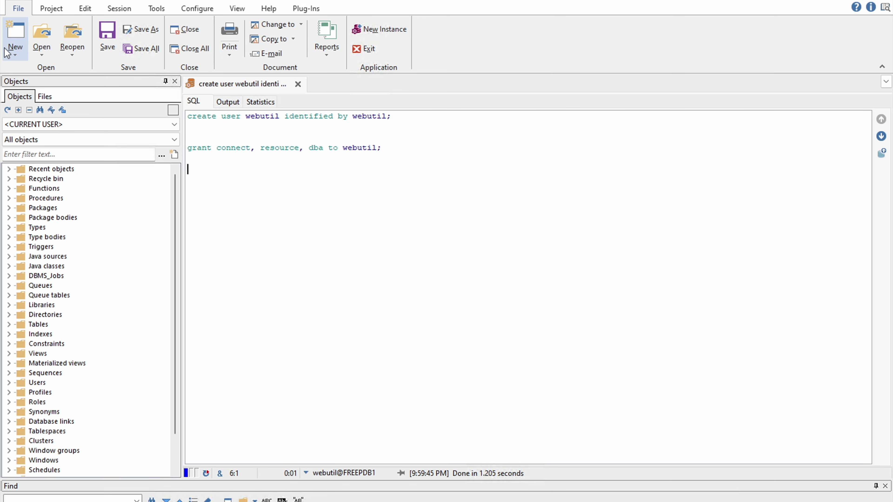
Step: Paste the WEBUTIL_DB script into a new SQL Window, run it, and dismiss the ORA-00900 error
click(14, 53)
click(31, 97)
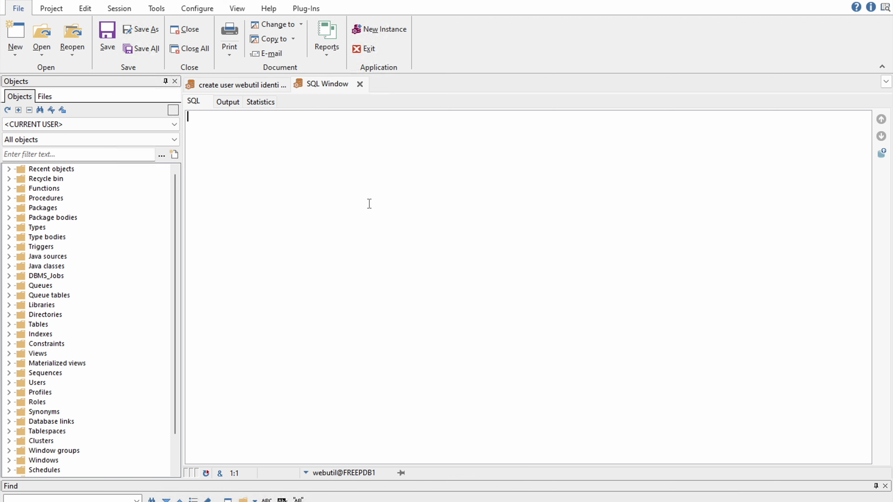
key(ctrl+v)
scroll(369, 246, up, 12)
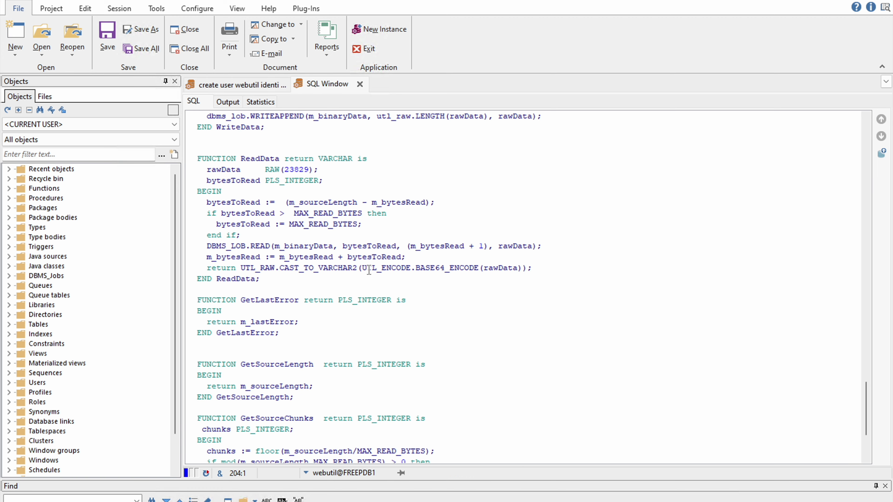
scroll(368, 269, up, 20)
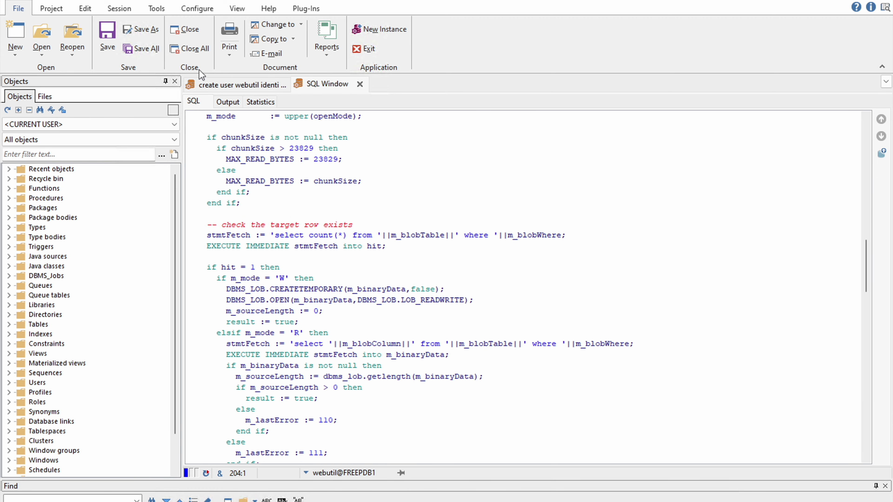
key(F8)
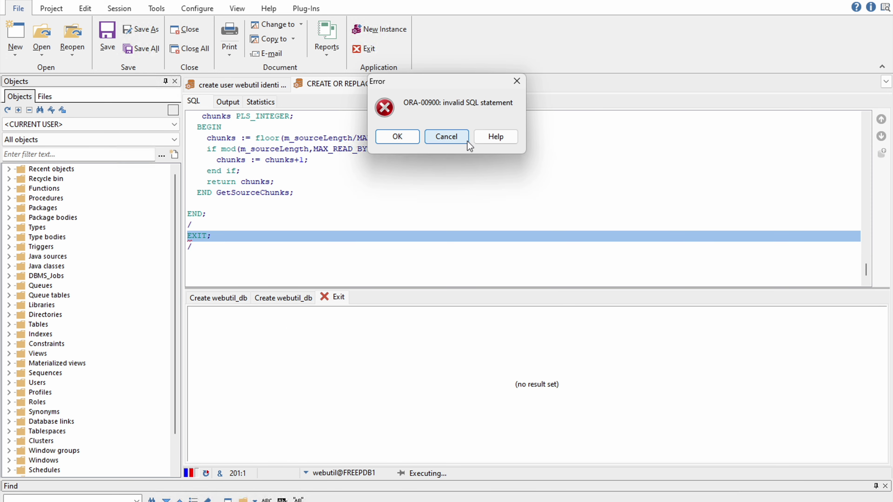
click(447, 137)
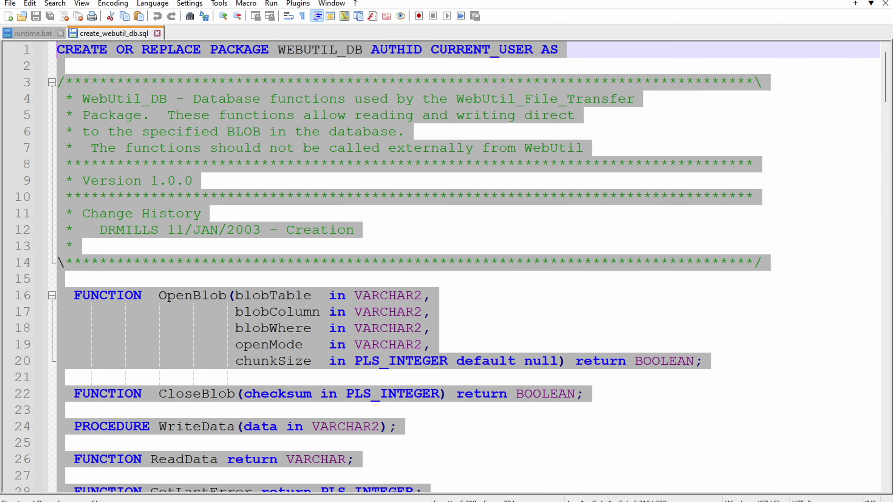
click(515, 499)
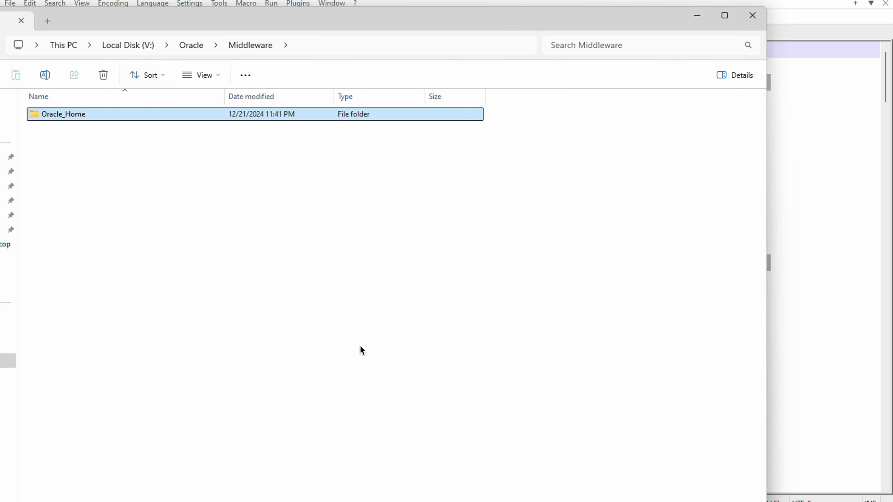
Step: Navigate Oracle_Home > user_projects > domains > base_domain
double_click(71, 119)
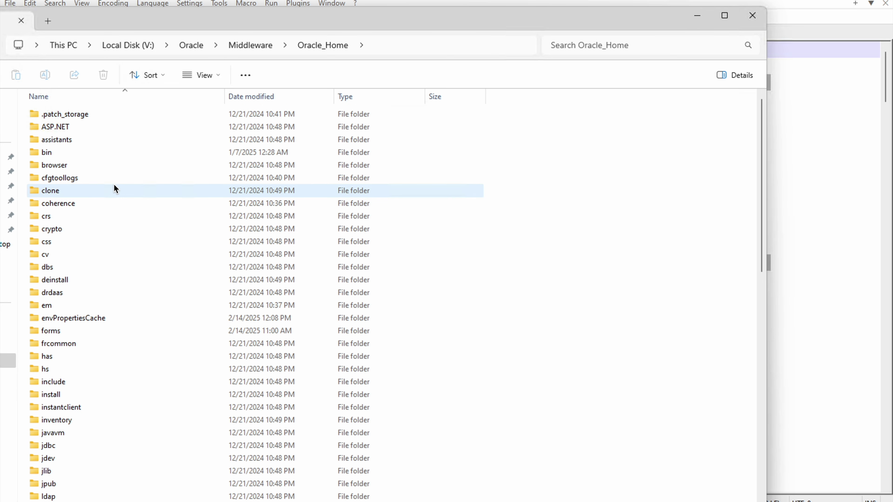
scroll(78, 357, down, 2)
click(76, 356)
key(u)
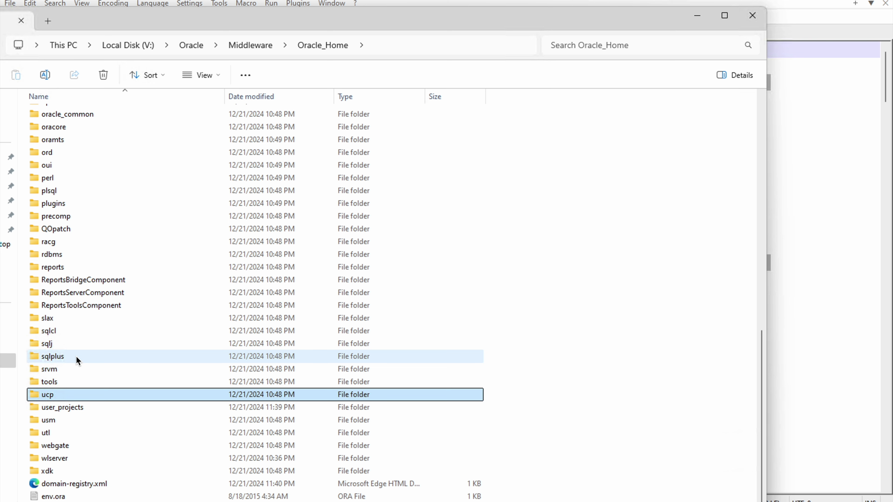
key(Down)
key(Return)
key(d)
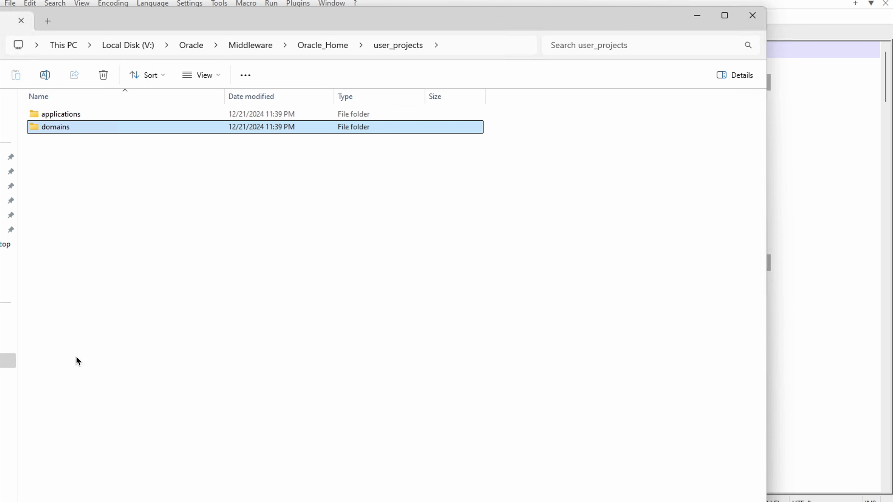
key(Return)
key(b)
key(Return)
Step: Continue into config > fmwconfig > components
key(b)
key(i)
key(c)
key(c)
key(c)
key(Up)
key(Return)
key(c)
key(c)
key(d)
key(d)
key(f)
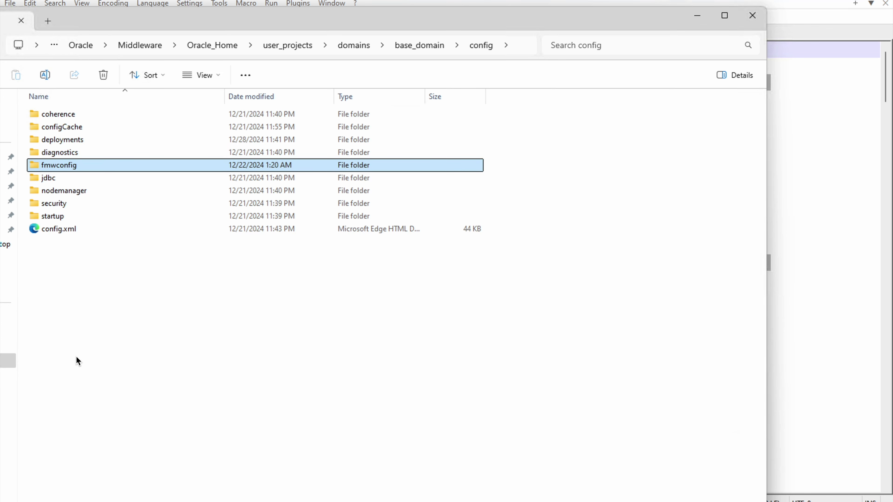
key(Return)
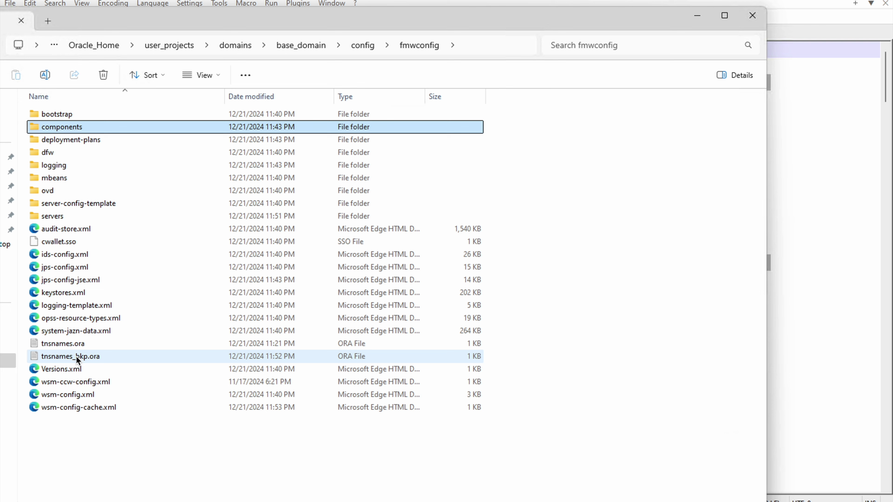
key(d)
key(c)
key(Up)
Step: Open FORMS > instances > forms1 > server and right-click webutil.cfg
key(Up)
key(Up)
key(Up)
key(Up)
key(Up)
key(Up)
key(Up)
key(Up)
key(Return)
key(Down)
key(Up)
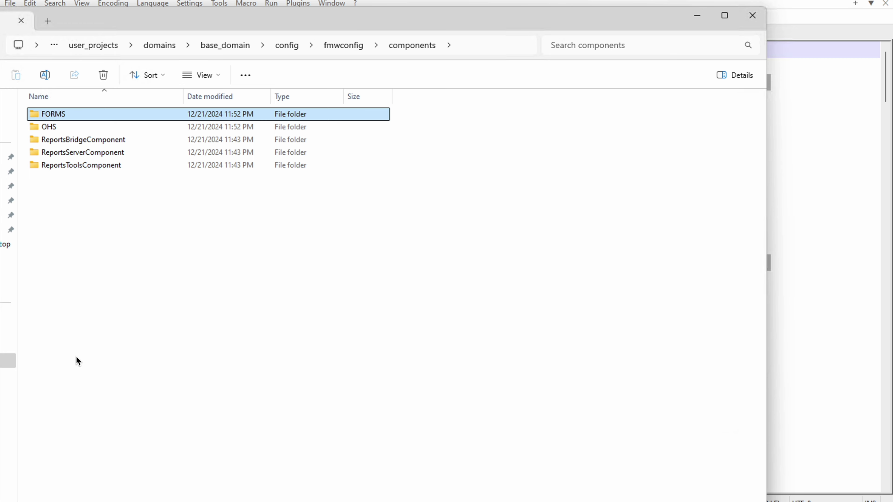
key(Return)
key(Down)
key(Return)
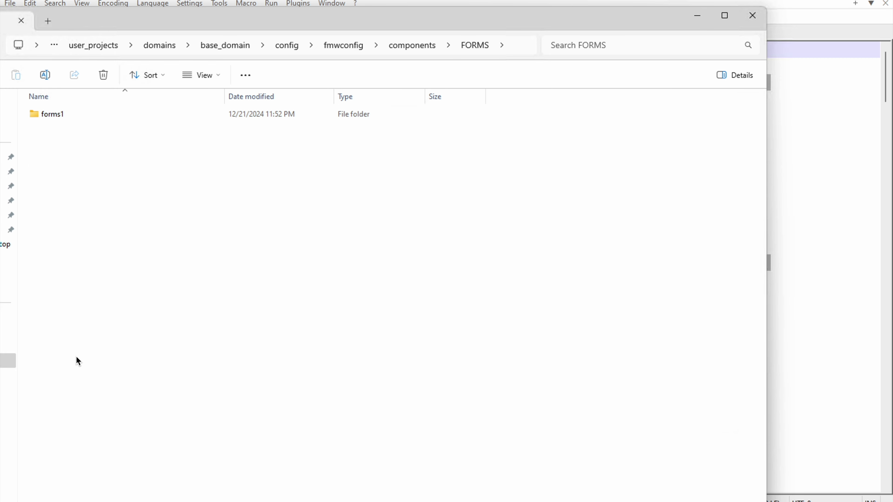
key(Down)
key(Return)
key(Down)
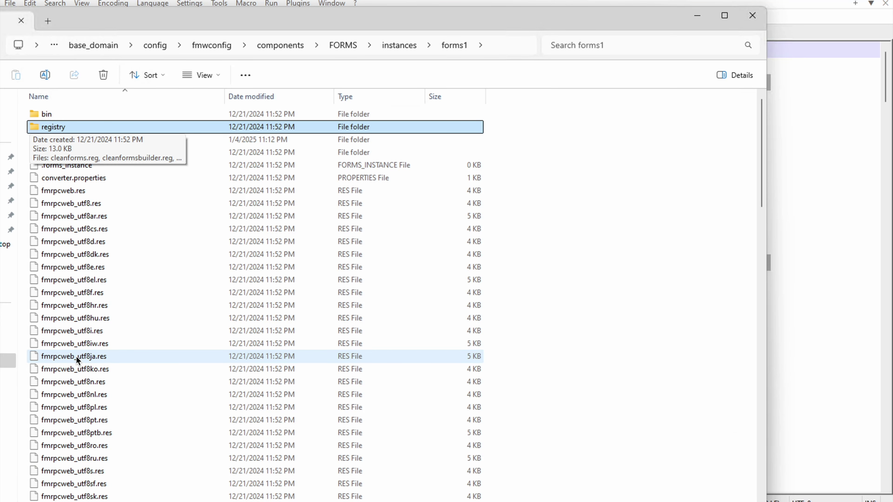
key(Down)
key(Return)
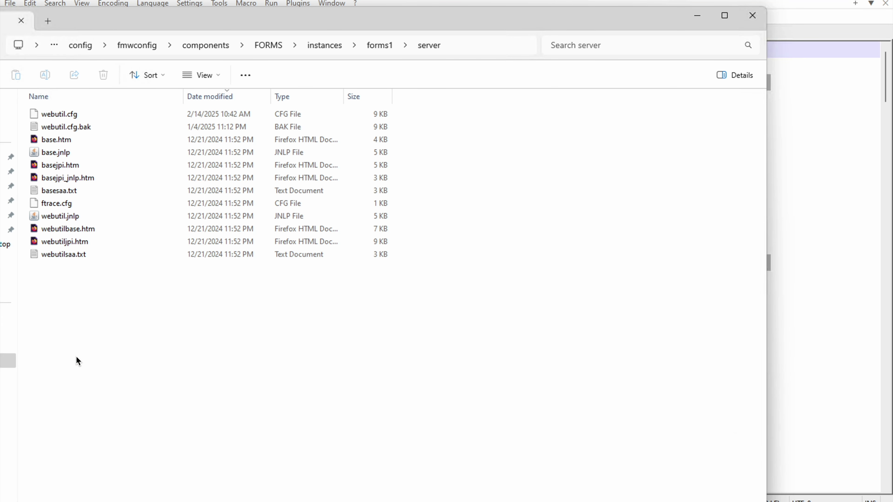
click(61, 116)
right_click(61, 115)
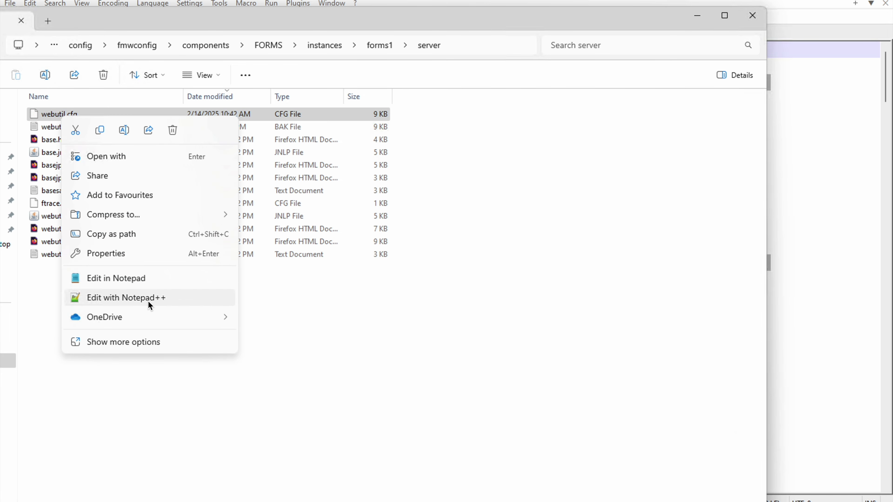
Step: Open webutil.cfg in Notepad++ and locate the library lines 116–122
click(149, 298)
scroll(303, 316, down, 13)
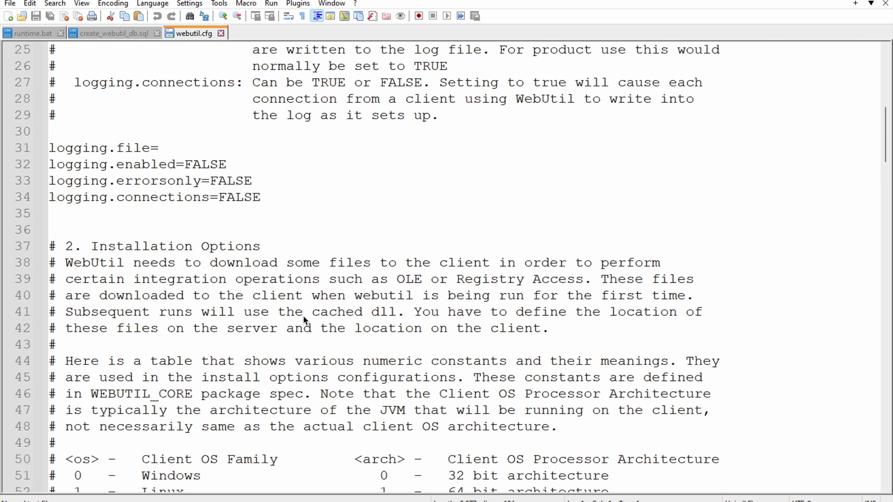
scroll(303, 317, down, 18)
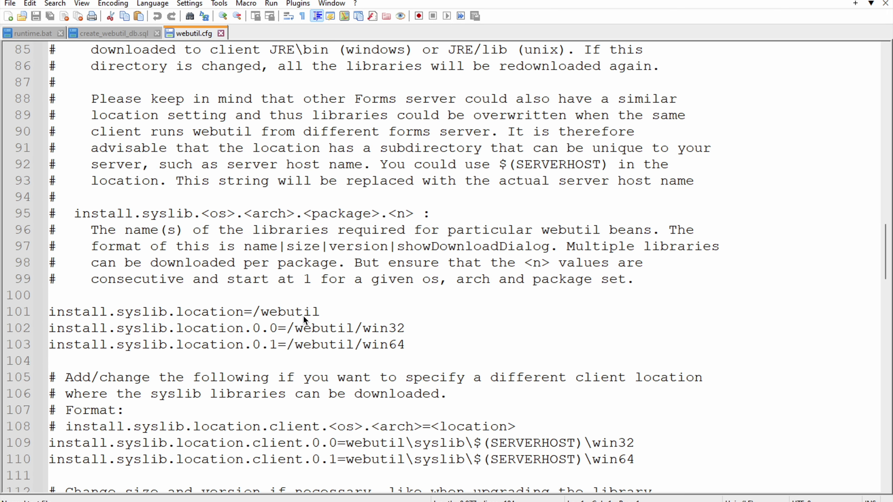
scroll(304, 318, down, 3)
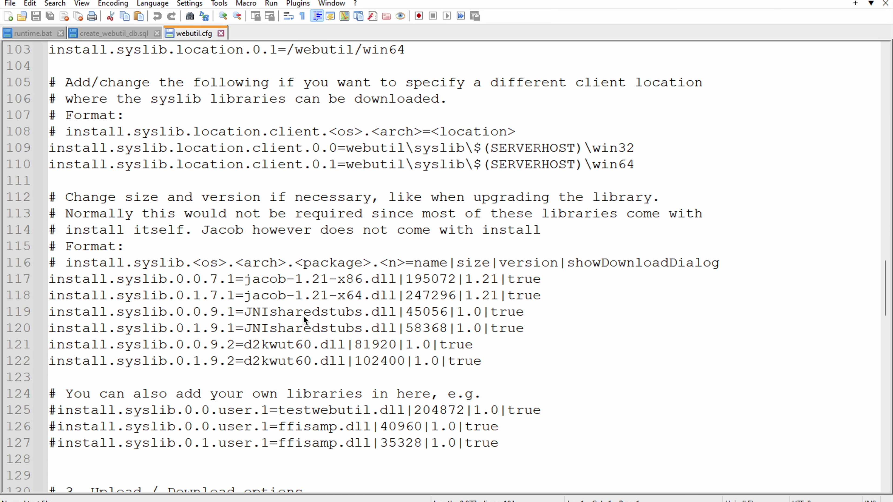
drag(513, 360, 56, 262)
click(55, 295)
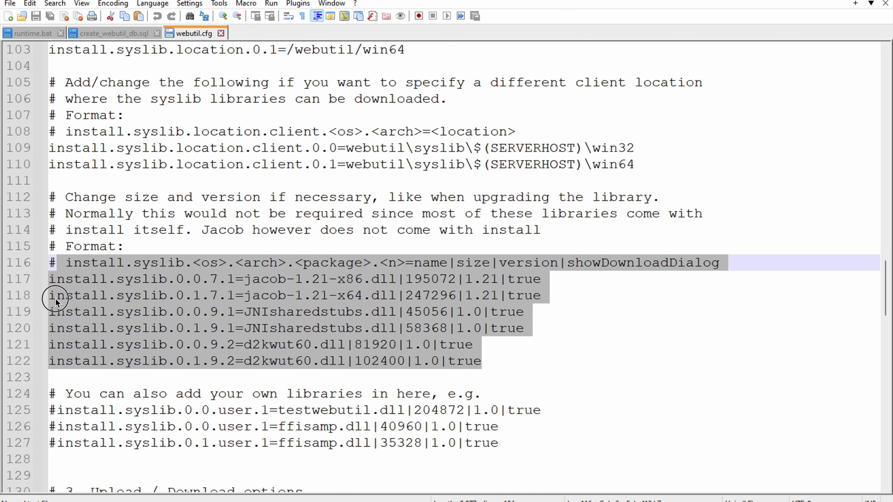
Step: Prefix lines 117, 118 and 119 with a # comment mark
click(49, 281)
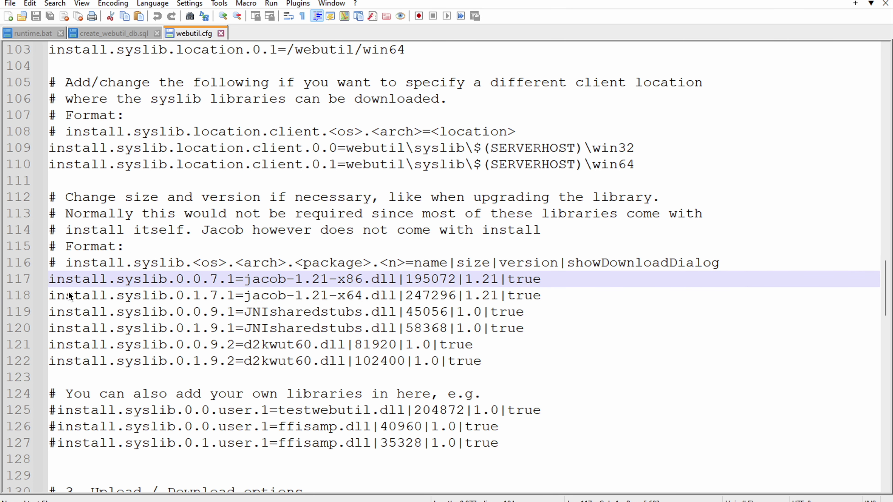
text(#)
key(Down)
key(Up)
key(shift+Left)
key(ctrl+c)
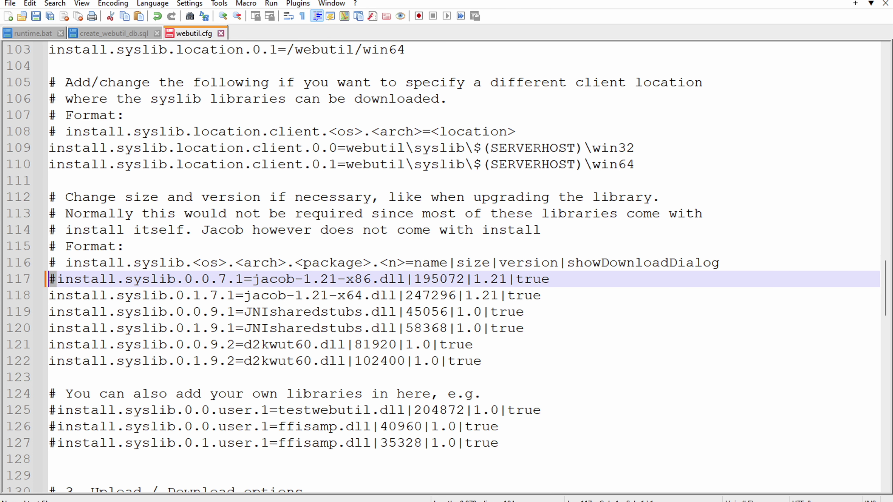
click(49, 295)
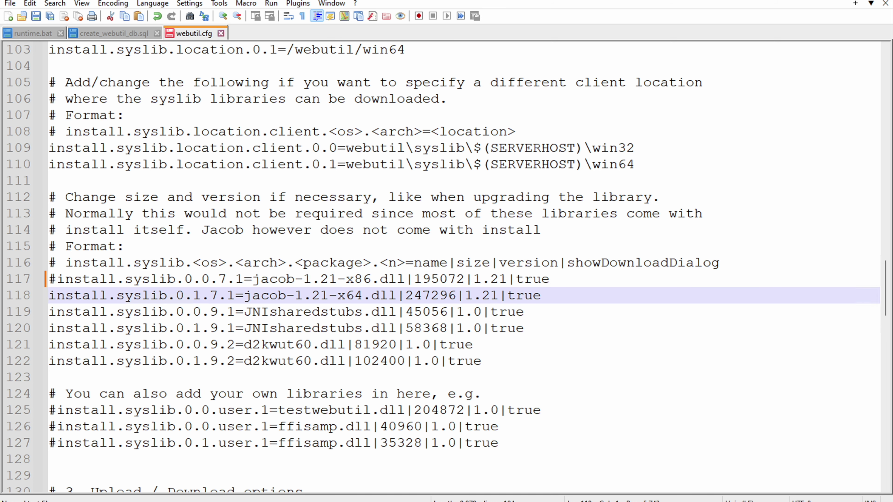
key(ctrl+v)
key(Down)
key(super)
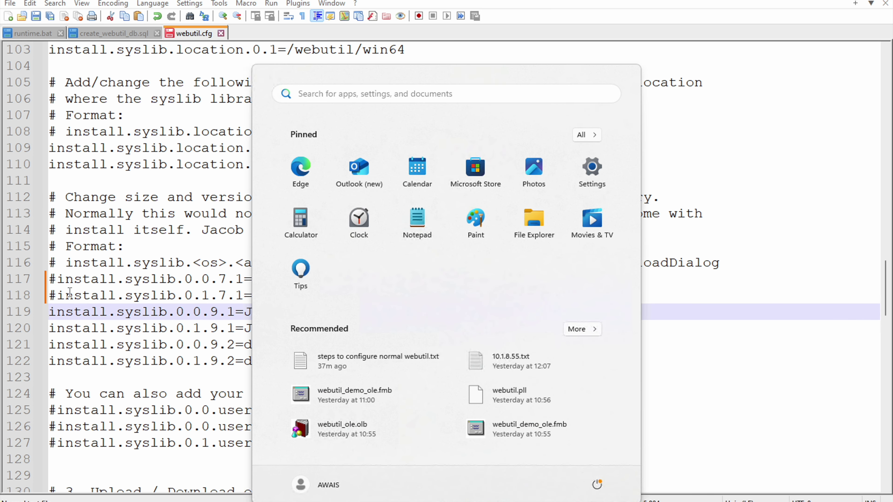
key(Escape)
key(Home)
key(ctrl+v)
key(Down)
key(Left)
key(super)
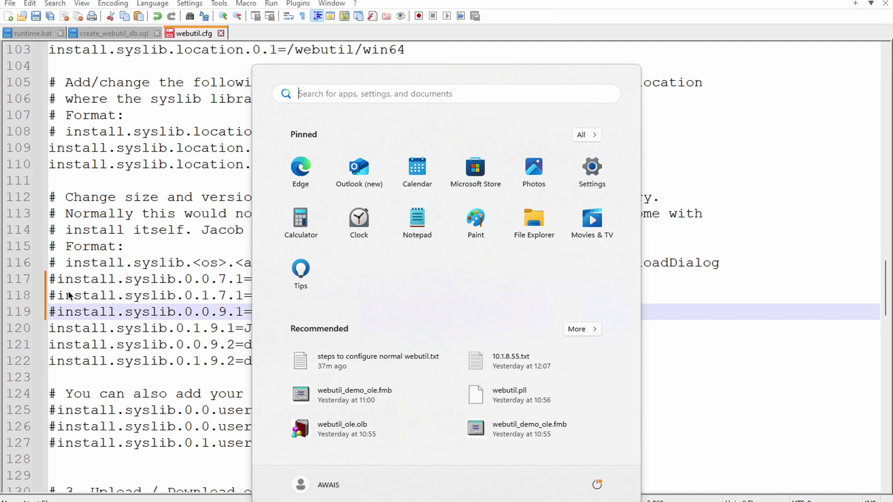
key(Escape)
Step: Comment out lines 120, 121 and 122 with a leading #
key(Down)
key(Down)
key(Up)
key(Up)
key(Down)
key(Home)
key(ctrl+v)
key(Down)
key(Left)
key(ctrl+v)
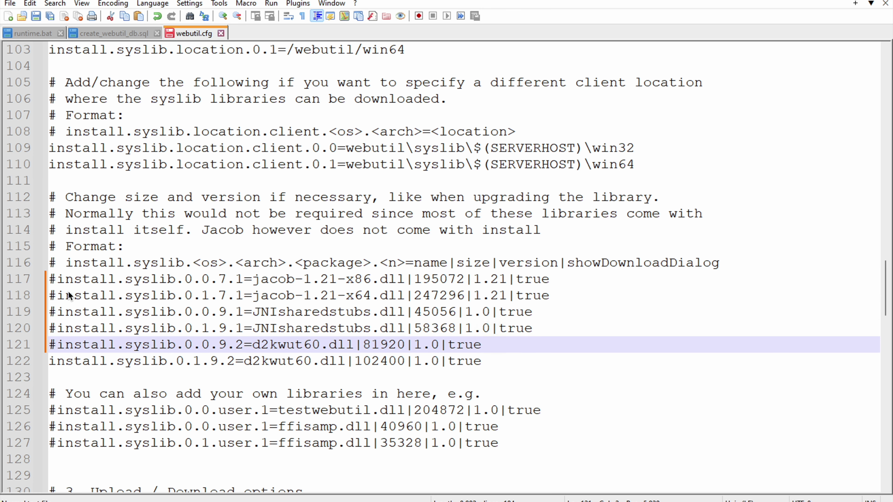
key(Down)
key(Left)
key(ctrl+v)
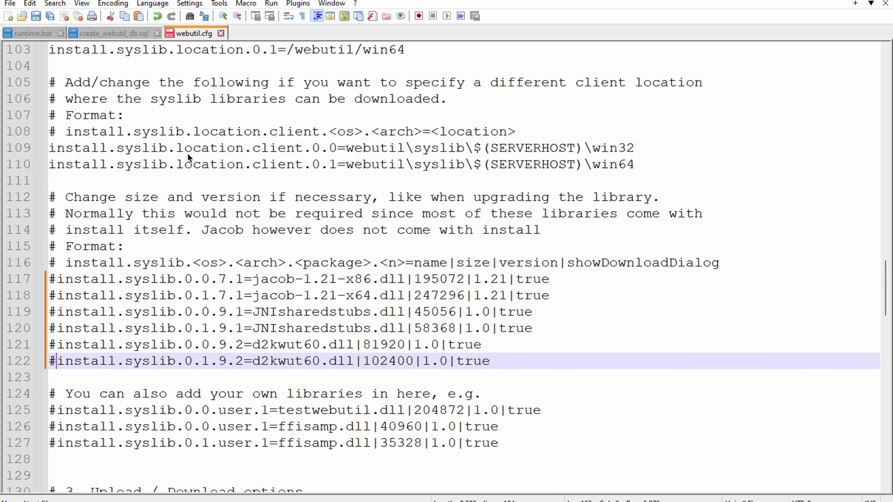
Step: Save the edited webutil.cfg from the tab's context menu
right_click(196, 36)
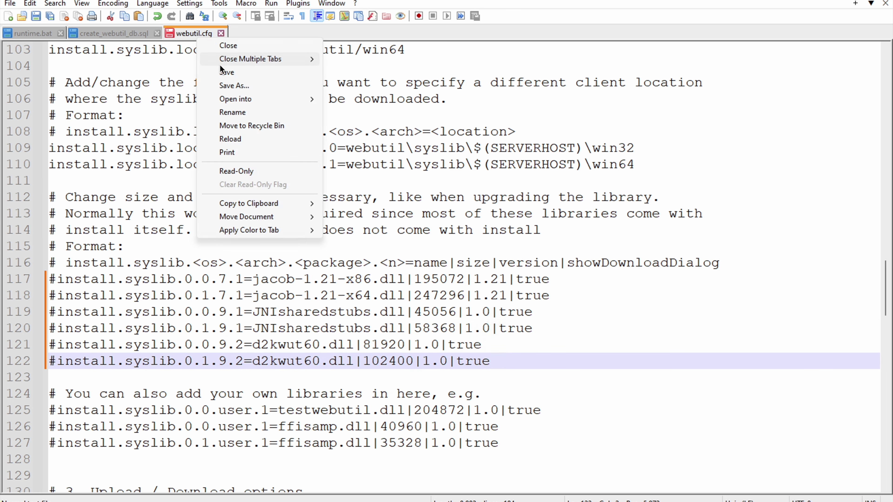
click(225, 71)
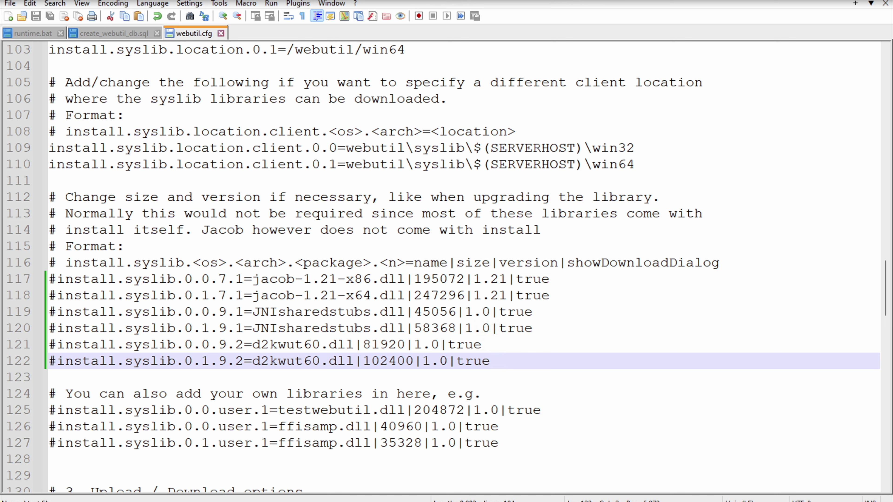
key(super)
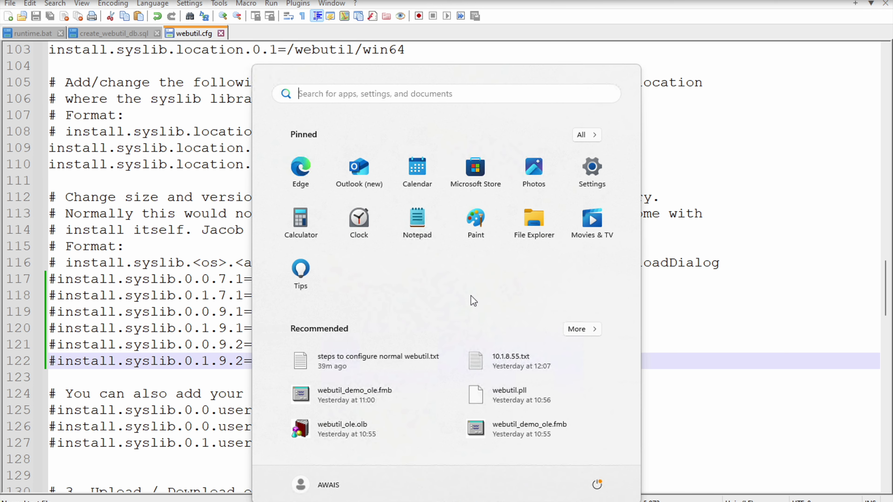
Step: Launch Forms Builder and open webutil_demo.fmb
text(form)
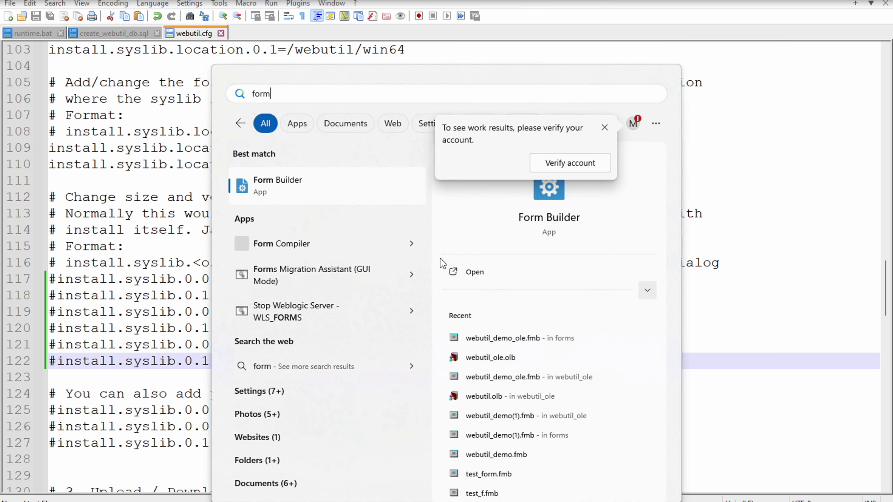
click(278, 178)
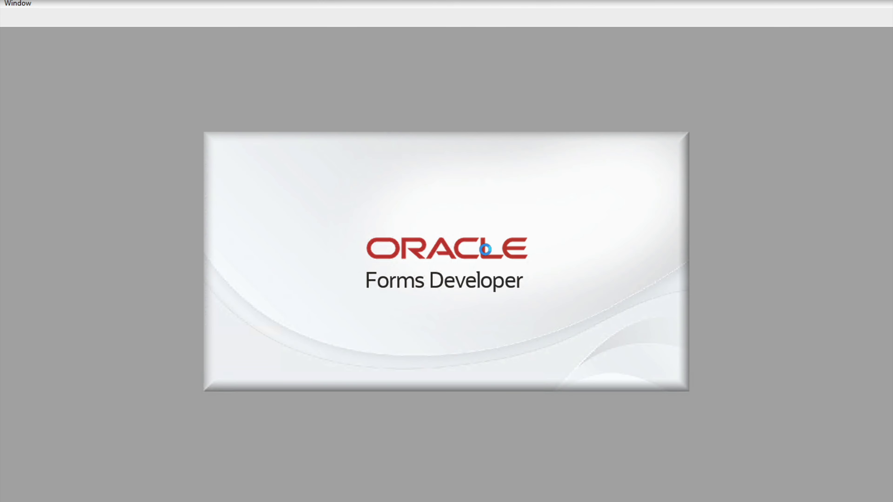
click(10, 3)
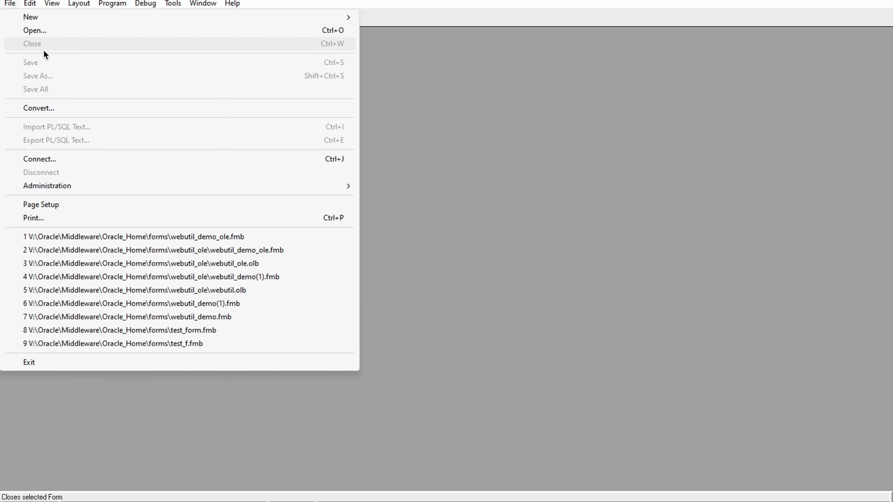
click(56, 34)
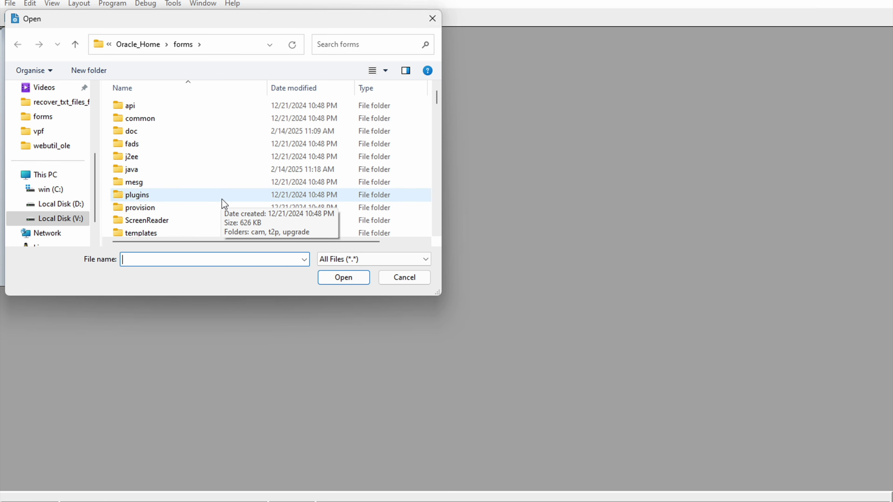
text(web)
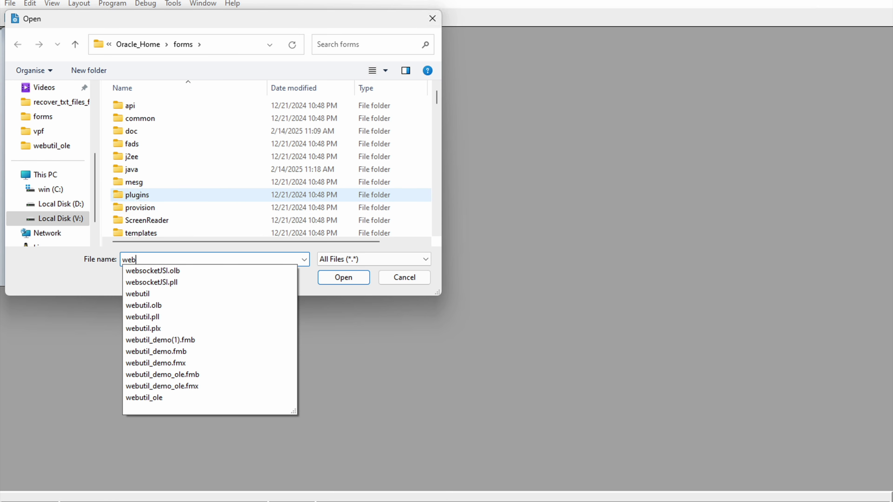
text(uti)
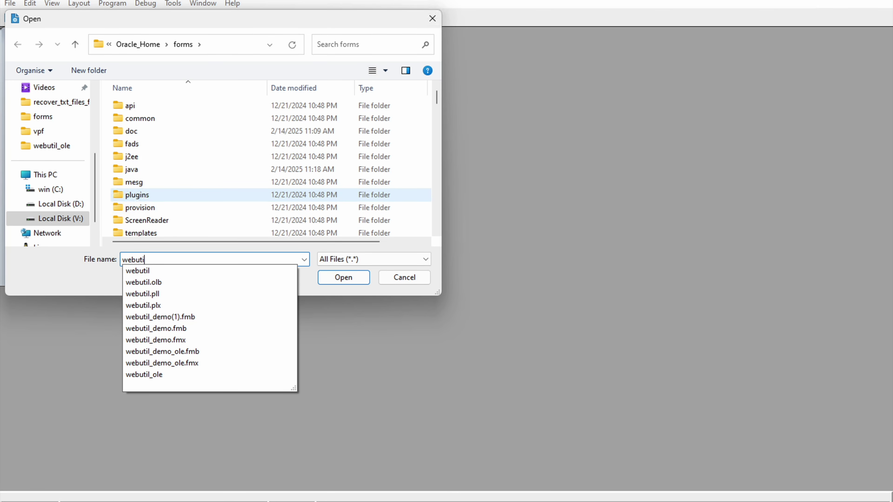
key(Down)
key(Down)
key(Down)
key(Down)
key(Down)
key(Down)
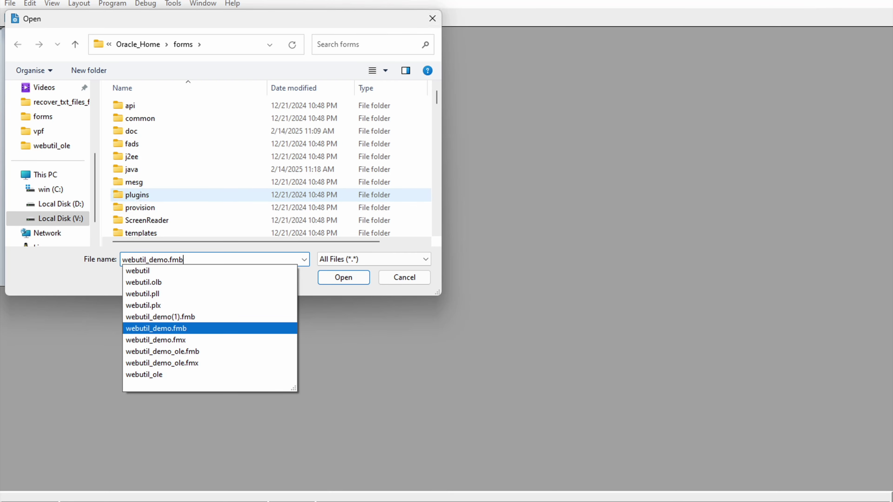
key(Return)
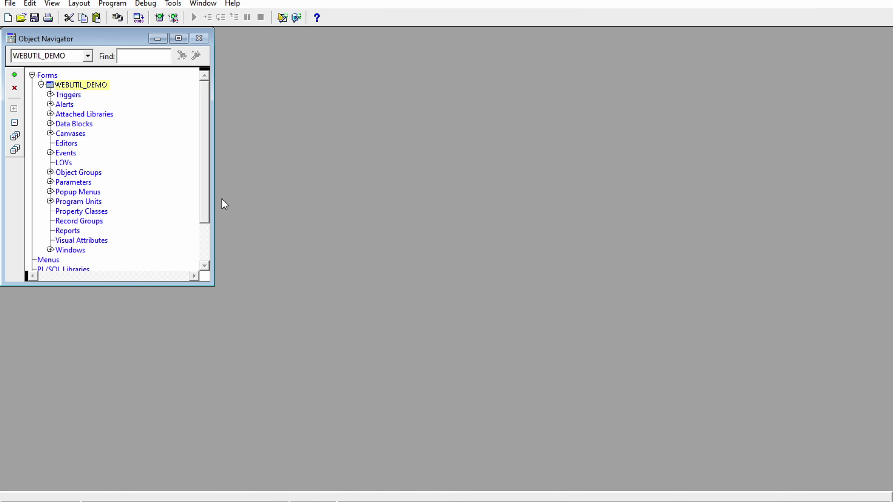
Step: Expand WEBUTIL_DEMO's Attached Libraries node to show the WEBUTIL library
key(Down)
key(Down)
key(Down)
key(Up)
key(Up)
key(Up)
click(50, 114)
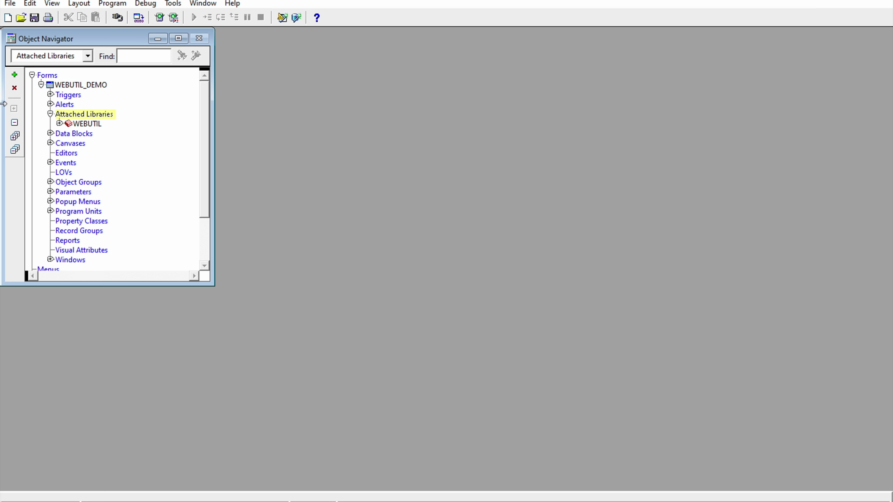
Step: Attach webutil.pll from the Oracle_Home forms folder to WEBUTIL_DEMO, removing its directory path
click(14, 74)
click(332, 189)
click(366, 209)
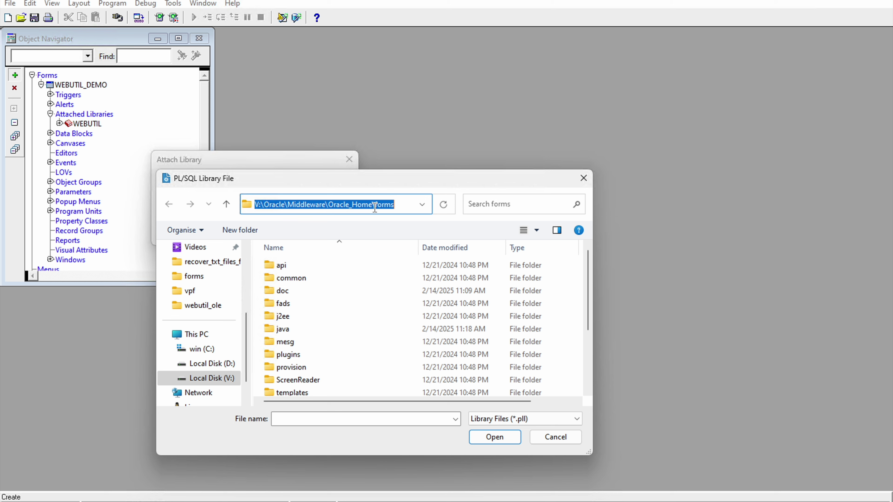
click(325, 420)
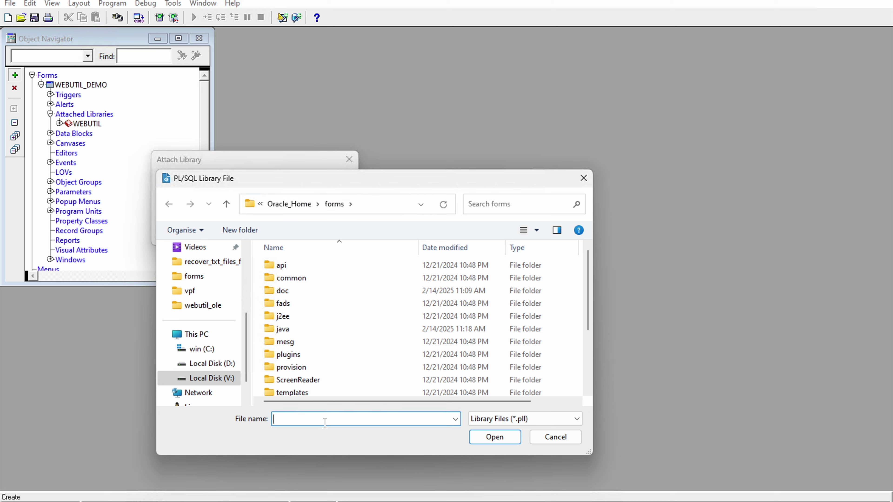
text(webu)
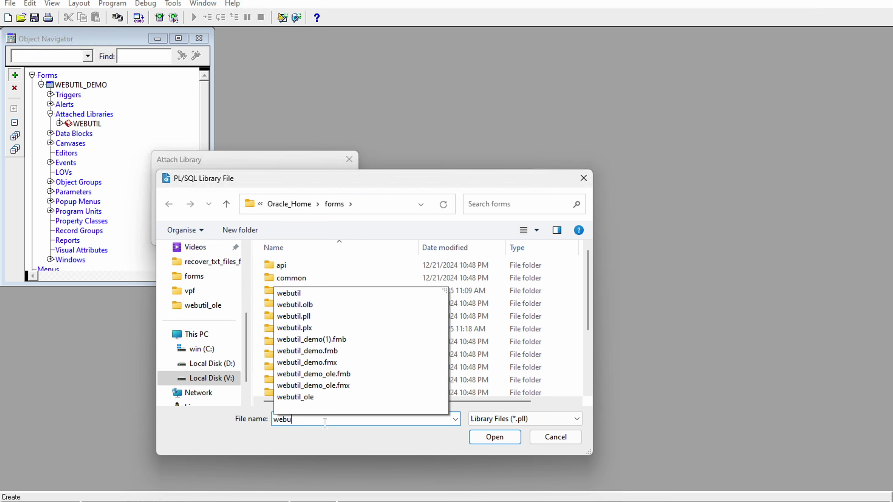
key(Down)
key(Down)
key(Down)
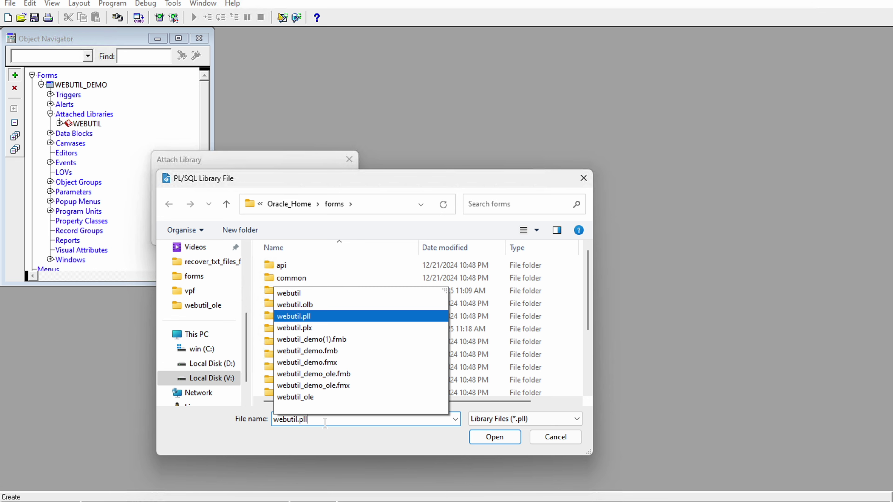
key(Return)
click(192, 229)
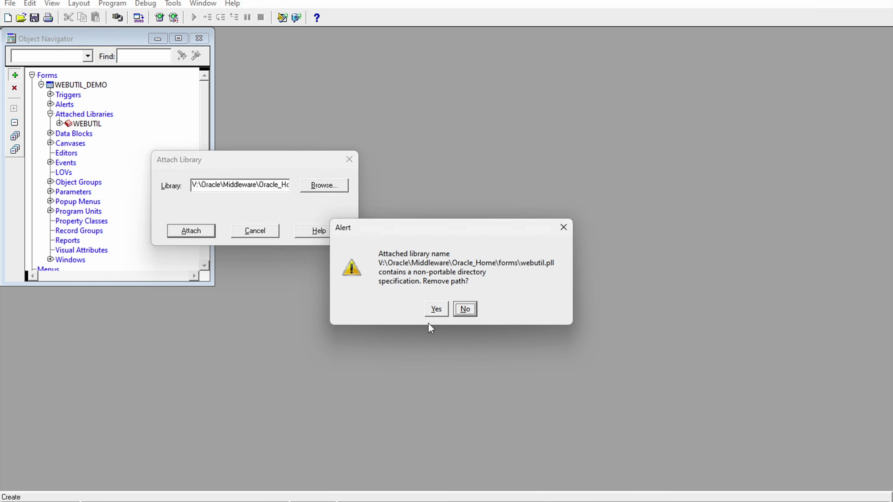
click(436, 310)
click(88, 124)
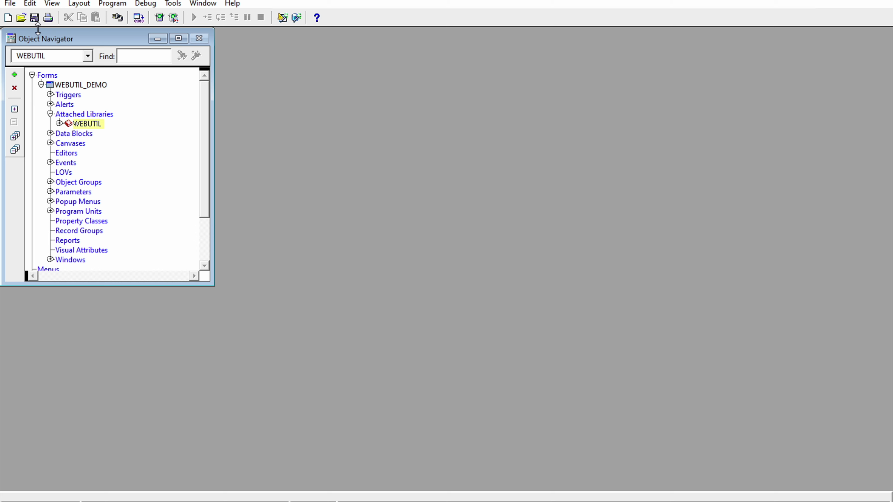
click(10, 3)
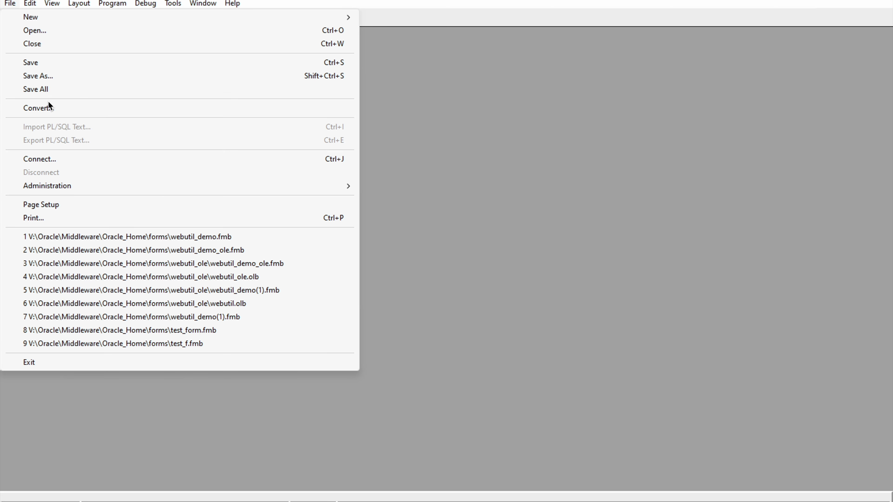
Step: Connect to the freepdb1 database as the webutil user with its password
click(51, 157)
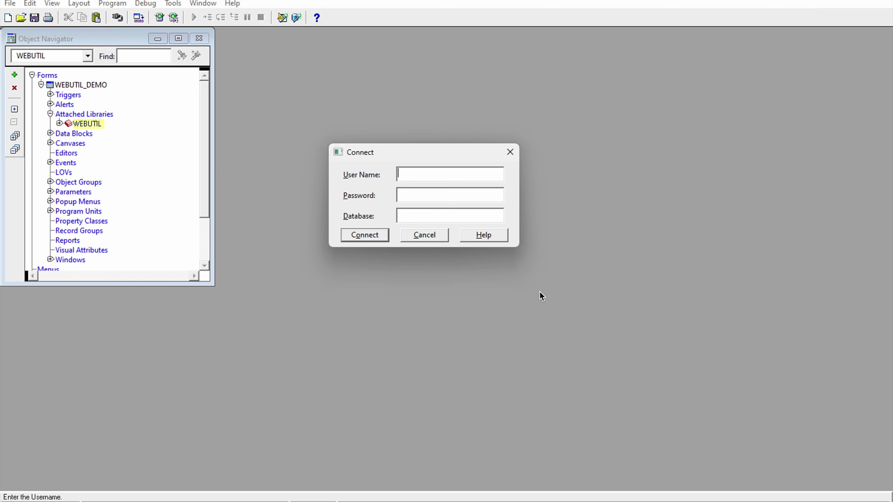
text(webutil)
key(Tab)
key(Tab)
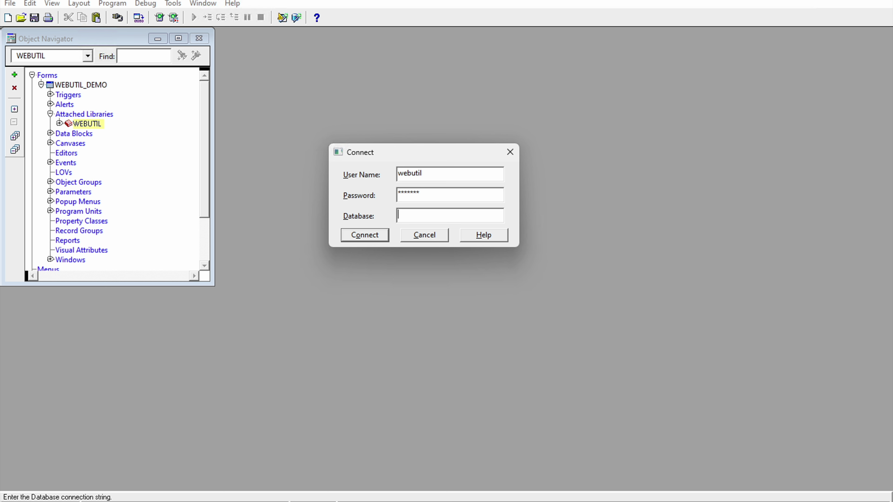
text(freepdb1)
key(Return)
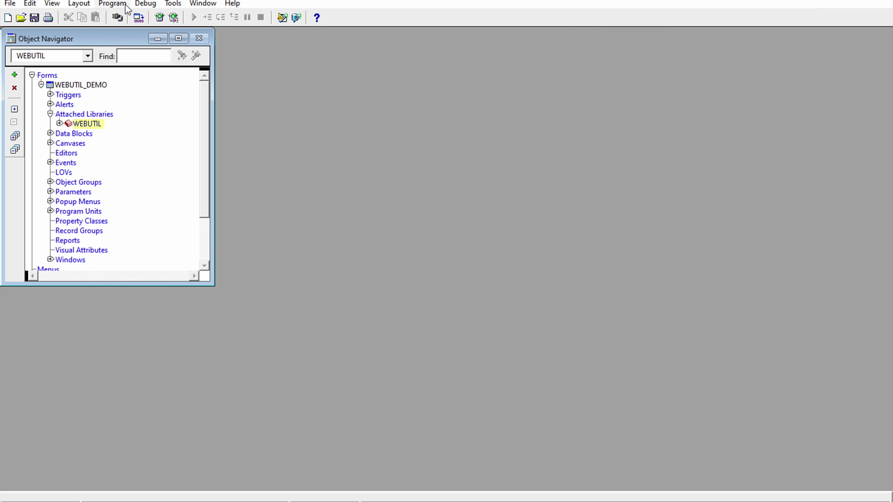
Step: Expand Data Blocks and Canvases, then open DEMO_CANVAS in the Layout Editor showing Client Info
click(53, 133)
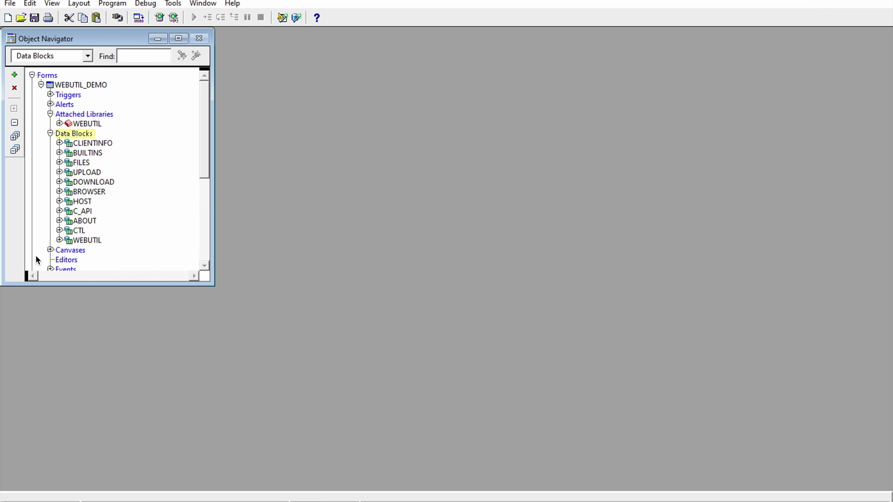
click(50, 250)
click(90, 247)
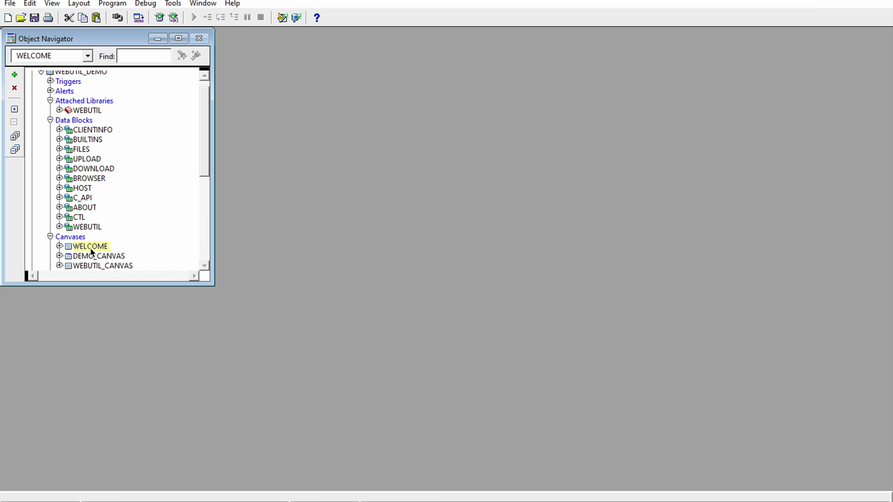
click(74, 259)
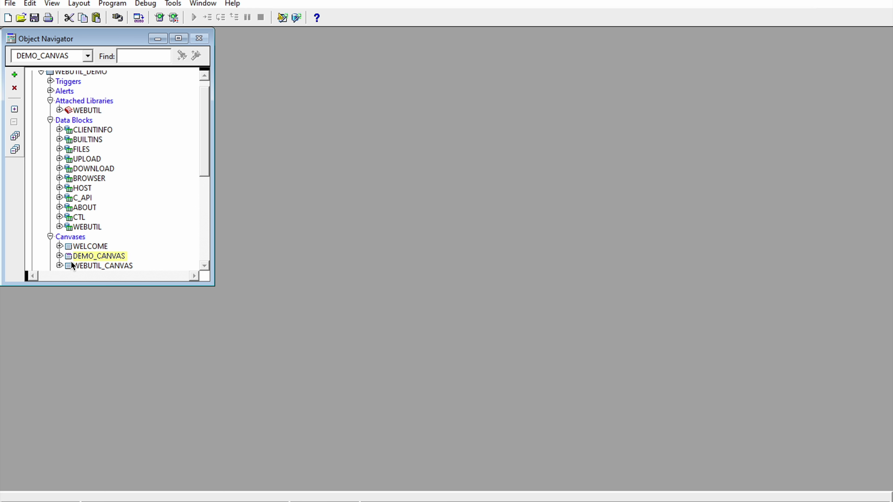
double_click(68, 256)
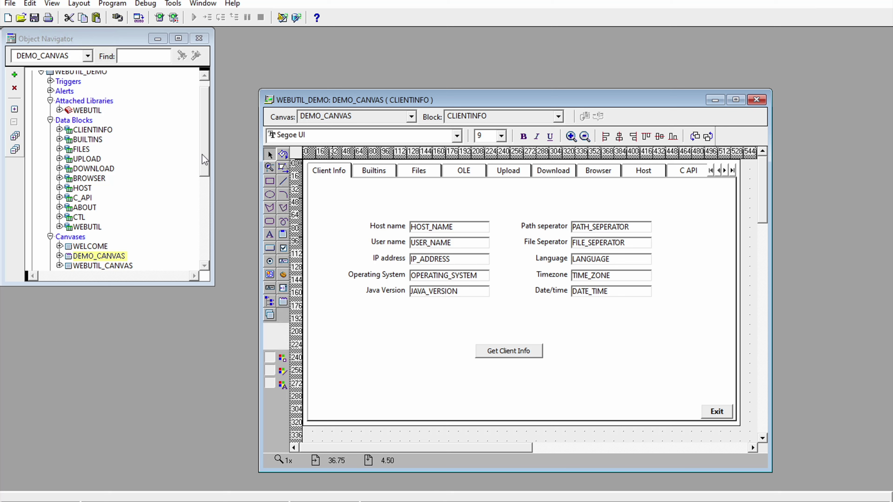
drag(204, 153, 204, 133)
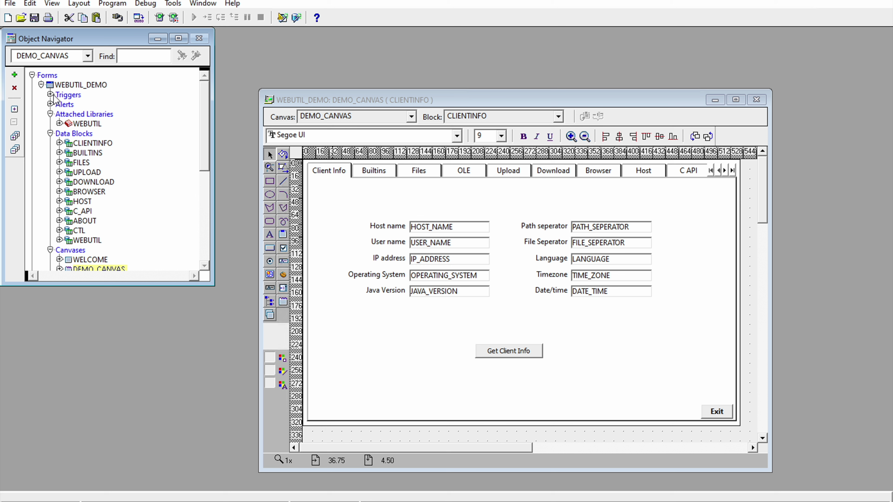
Step: Run Program > Compile Module on WEBUTIL_DEMO until 'Module built successfully.' appears
click(112, 3)
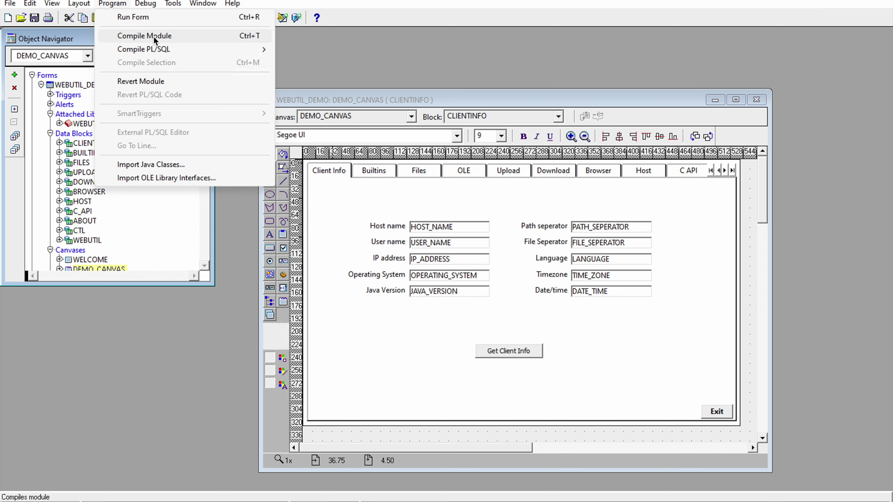
click(164, 39)
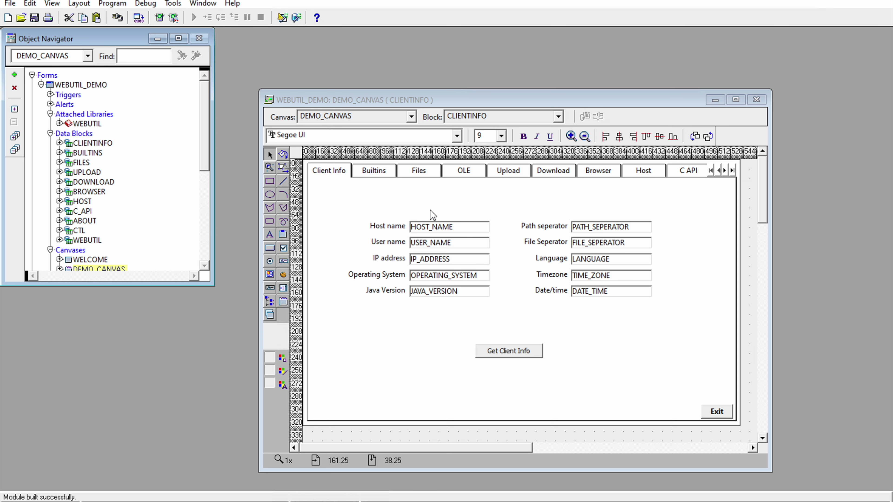
Step: In File Explorer, go up to fmwconfig and into servers\WLS_FORMS\applications\formsapp_14.1.2
click(500, 454)
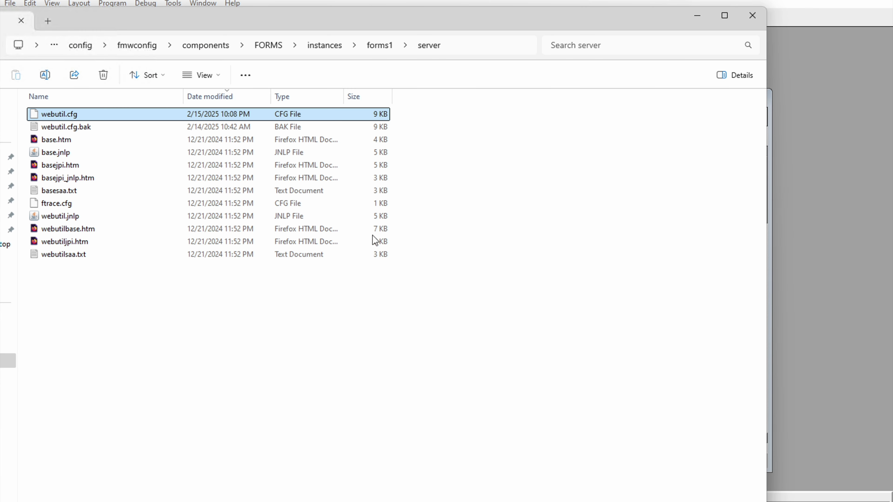
click(214, 47)
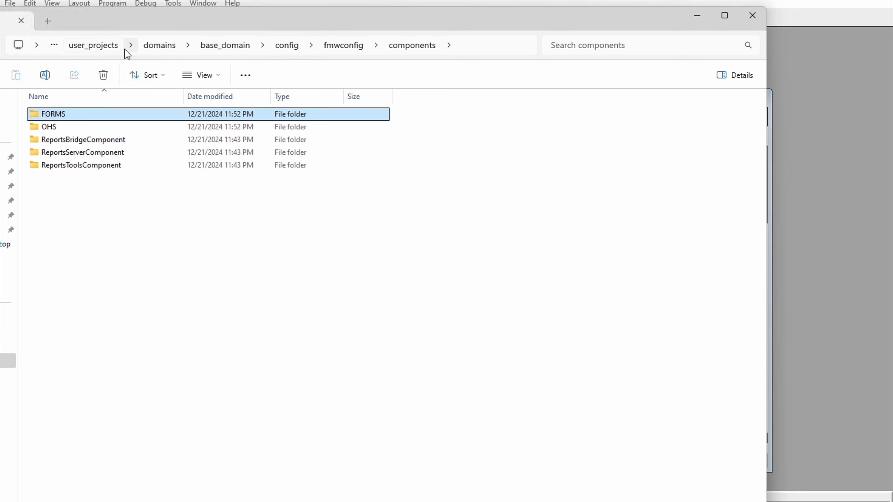
click(345, 45)
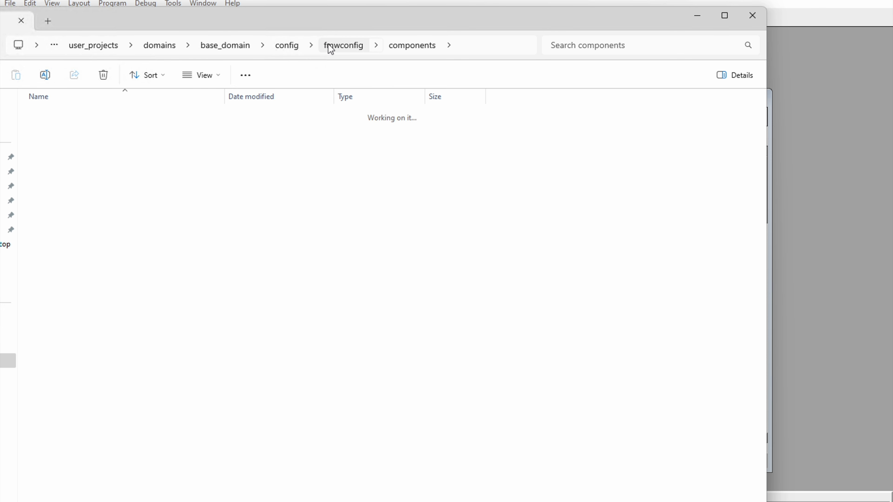
click(482, 49)
click(17, 171)
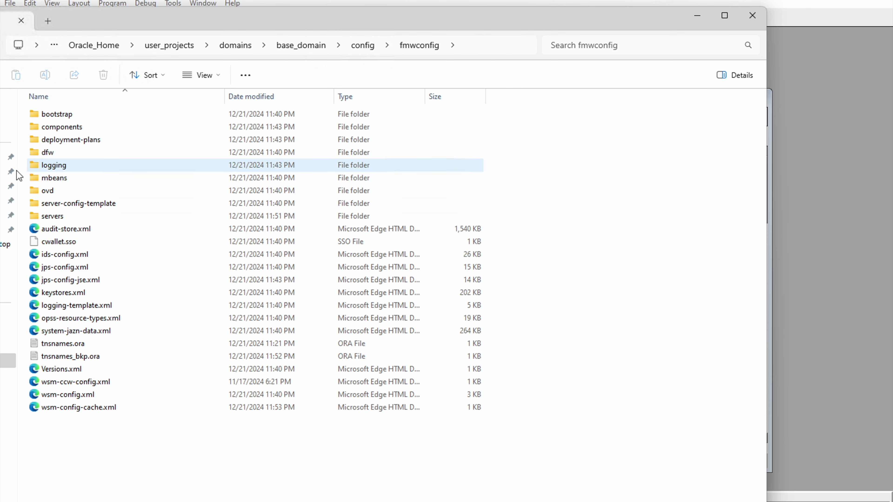
double_click(59, 216)
double_click(69, 129)
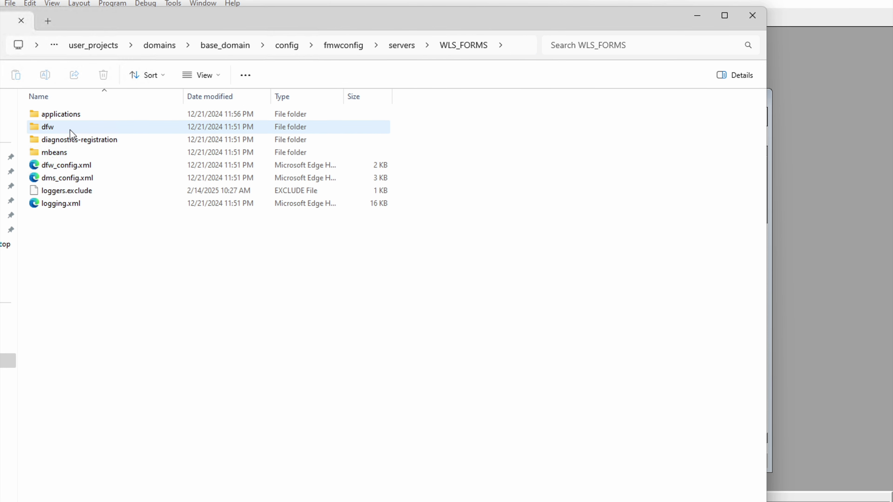
double_click(68, 118)
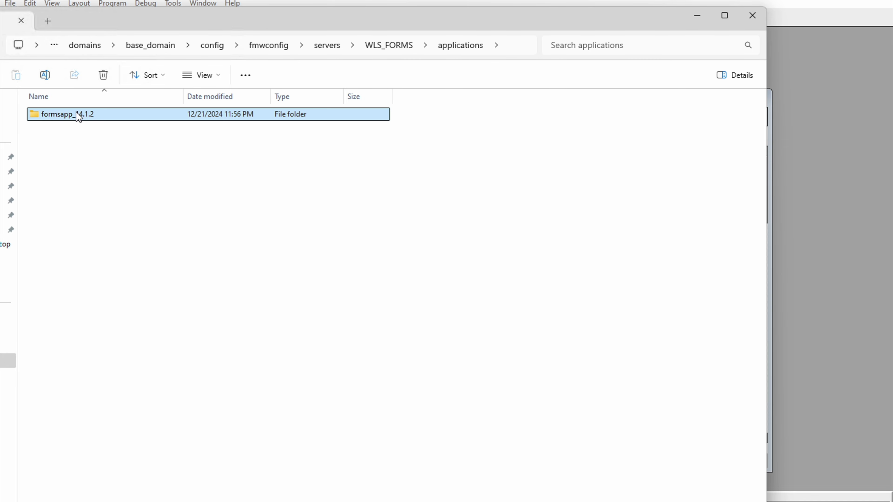
double_click(80, 115)
Step: Open the config folder's formsweb.cfg in Notepad++ and select the sample [webutil] section
double_click(65, 115)
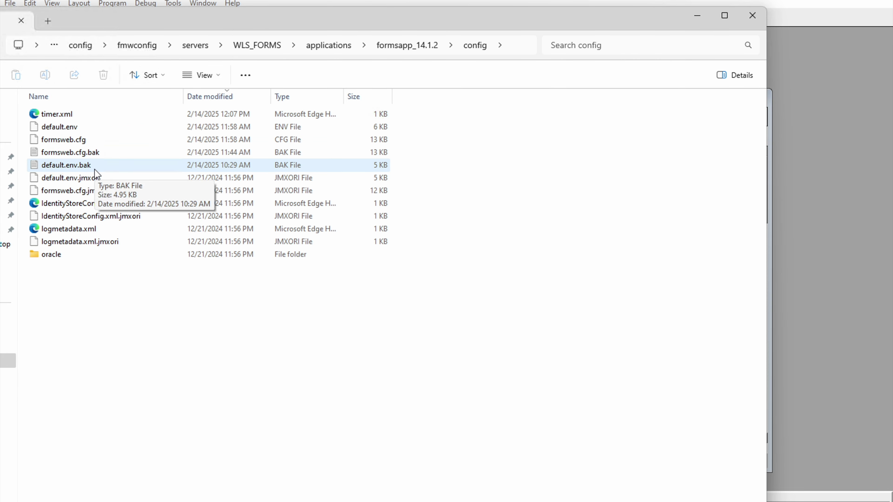
right_click(66, 141)
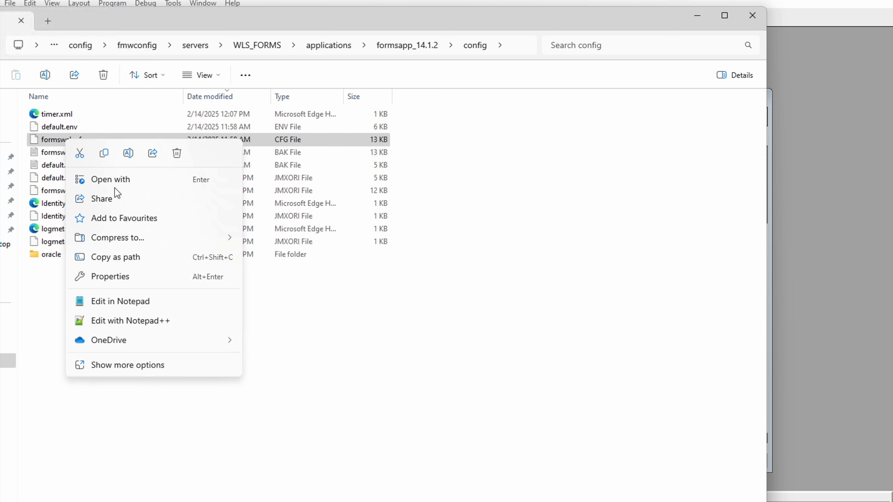
click(133, 320)
drag(269, 344, 29, 183)
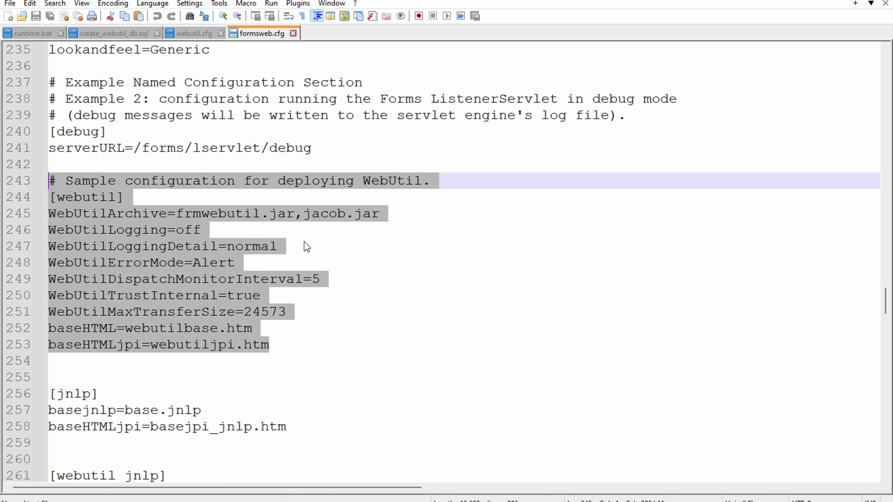
Step: Paste the copied WebUtil configuration block on a new line at the end of formsweb.cfg
scroll(304, 249, down, 20)
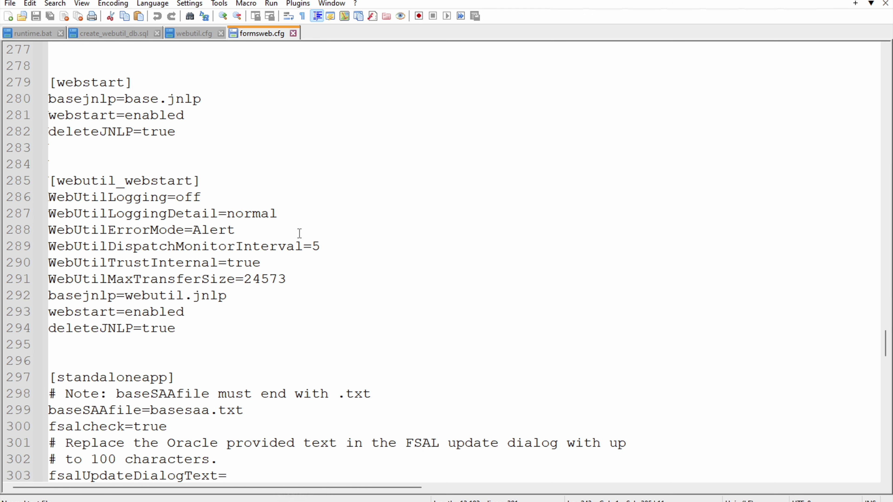
scroll(296, 257, down, 13)
scroll(247, 303, up, 2)
scroll(201, 281, down, 1)
click(136, 232)
key(Return)
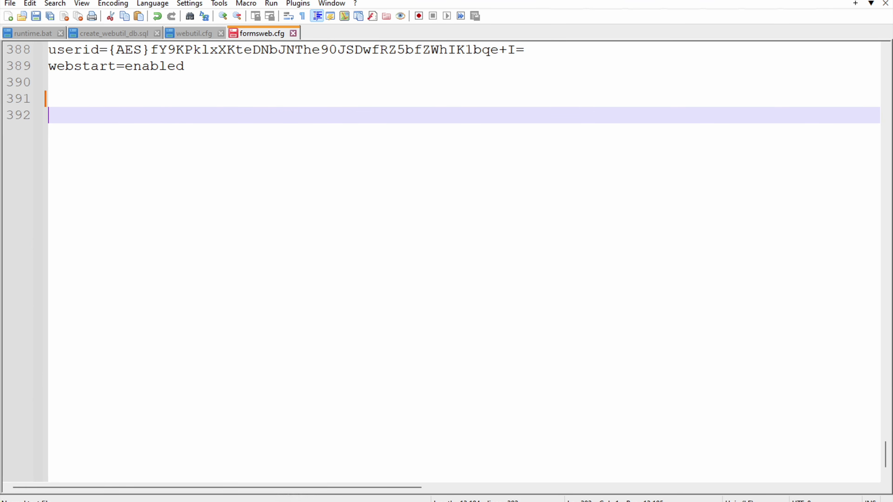
key(ctrl+v)
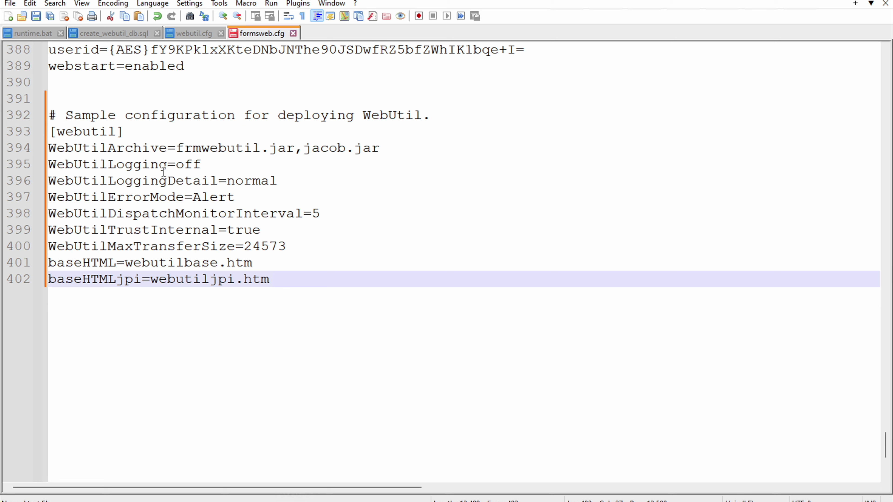
Step: Rename the pasted section header to [webutil_wo_ole]
double_click(120, 133)
text(_)
key(Escape)
text(form)
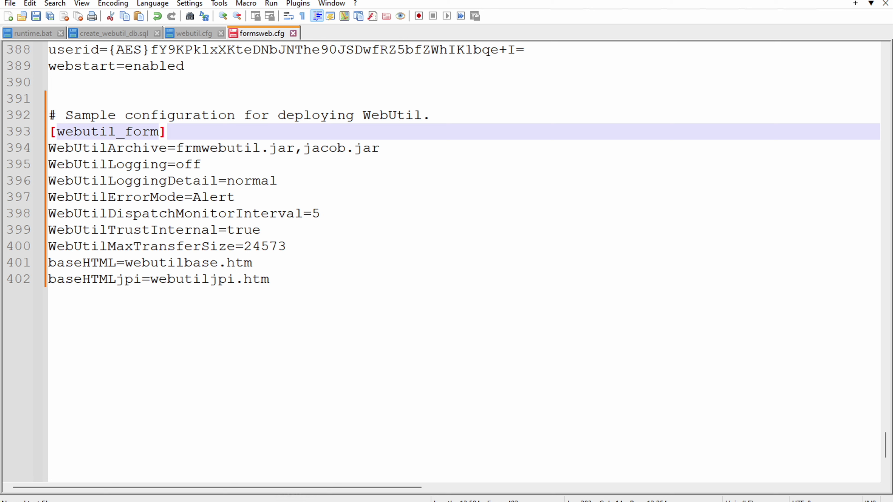
key(BackSpace)
key(BackSpace)
key(BackSpace)
key(BackSpace)
text(wo_ole)
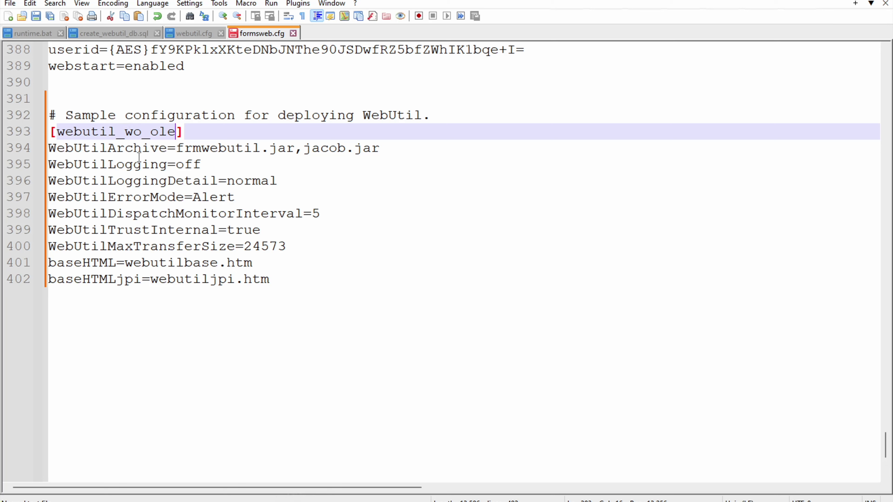
Step: Add empty 'form =' and 'userid=' lines after the section's baseHTMLjpi setting
click(396, 149)
click(218, 170)
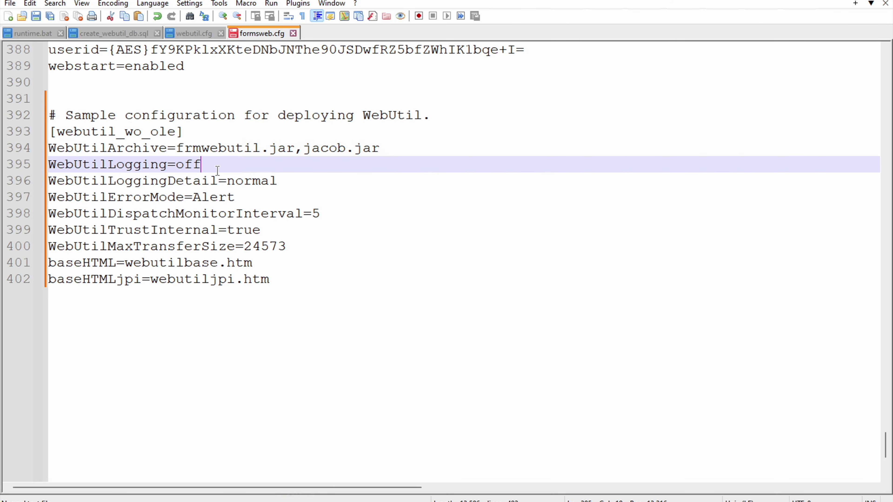
click(290, 184)
click(239, 200)
click(358, 220)
click(286, 234)
click(281, 247)
click(273, 262)
click(289, 281)
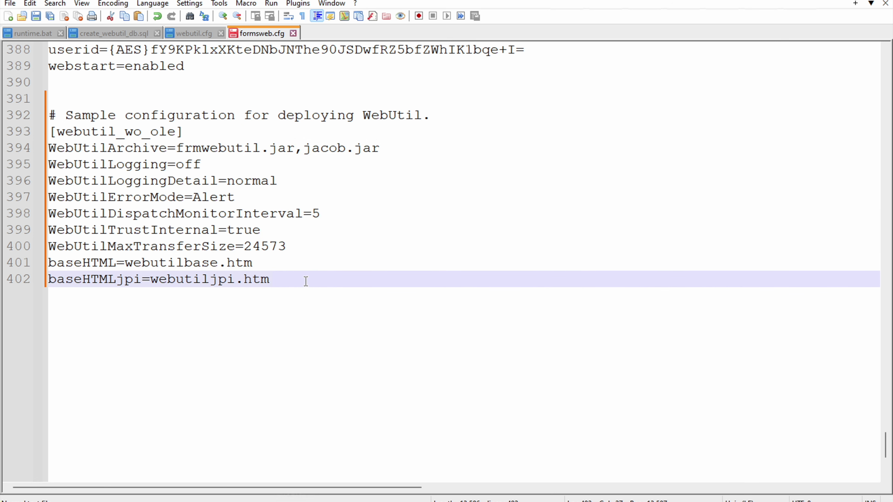
key(Return)
text(form )
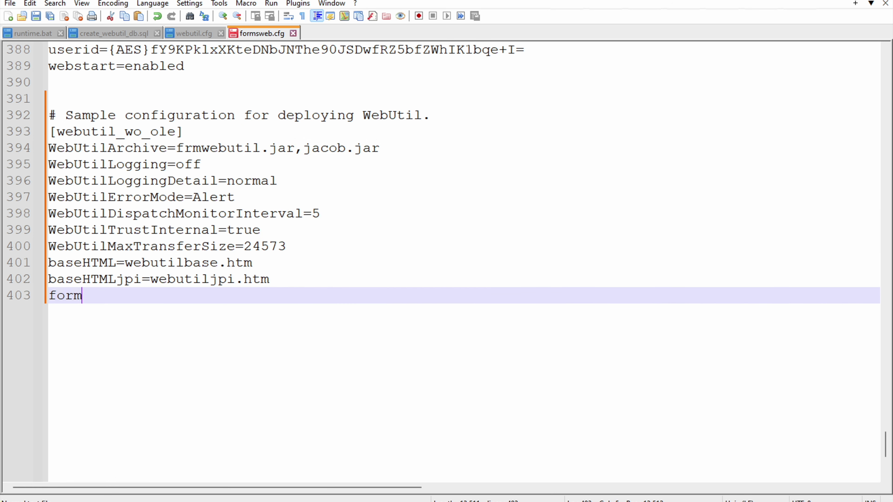
text(=)
key(Return)
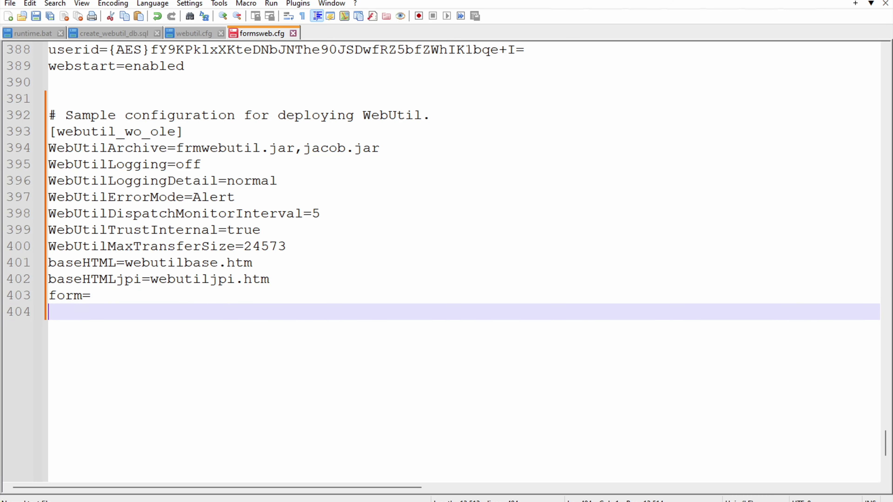
text(userid)
key(Escape)
text(=)
Step: Set the form line to webutil_demo.fmx, reusing test_form.fmx copied from line 386
scroll(305, 281, up, 2)
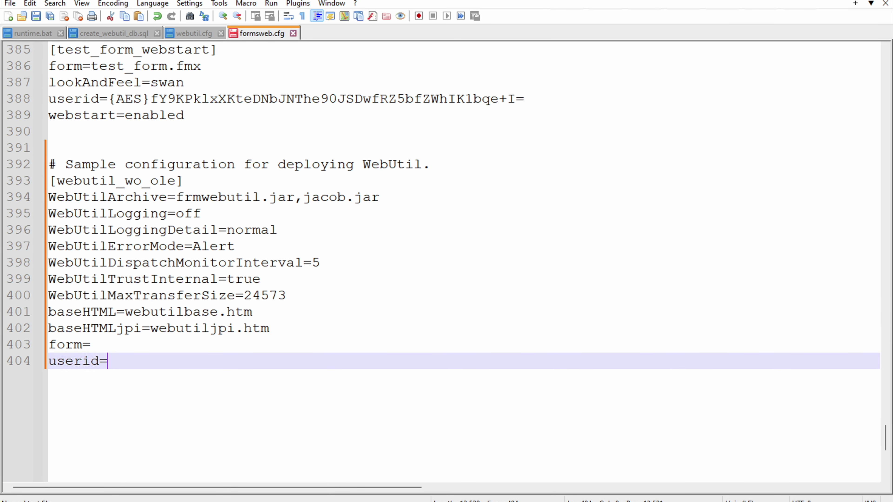
drag(206, 119, 90, 114)
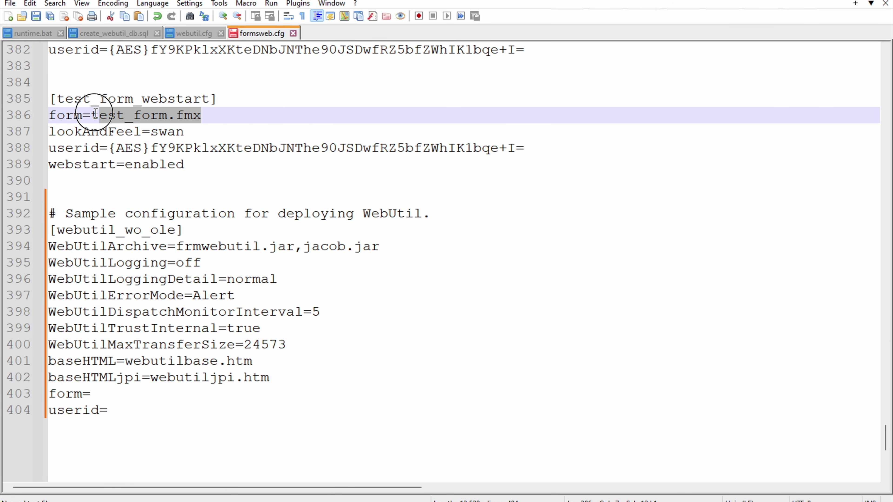
scroll(149, 321, down, 4)
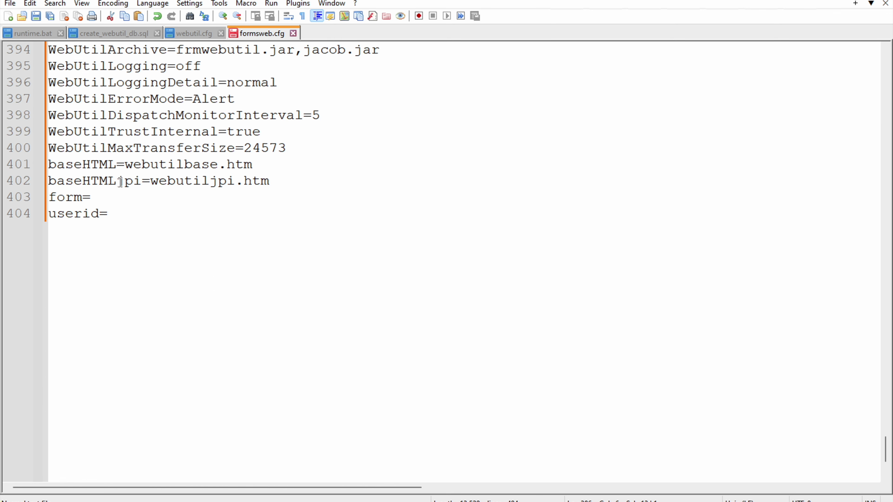
click(124, 198)
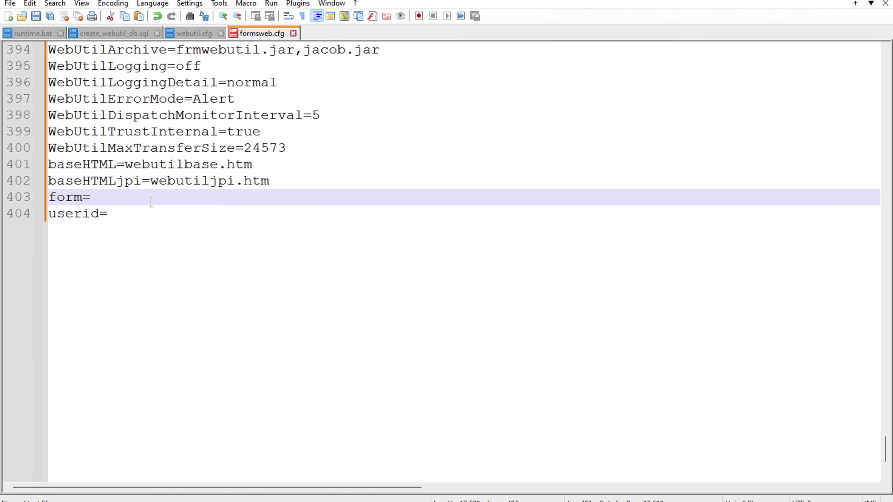
key(ctrl+v)
double_click(138, 201)
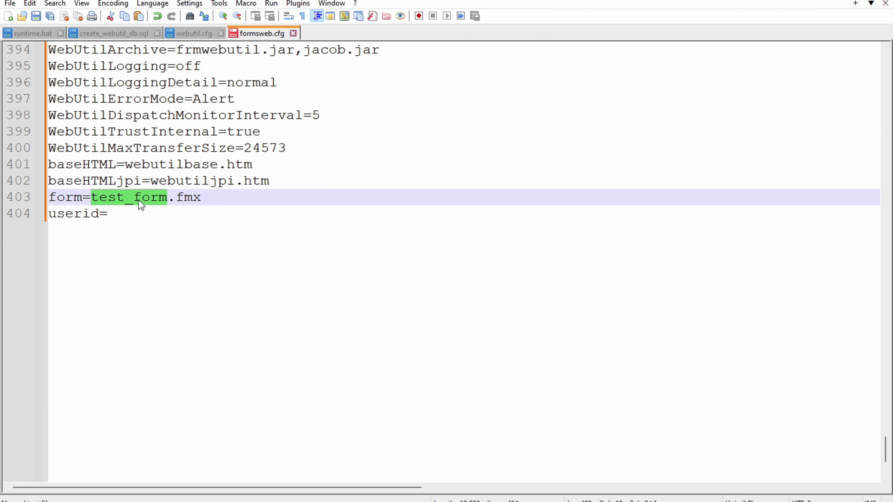
text(webutil_)
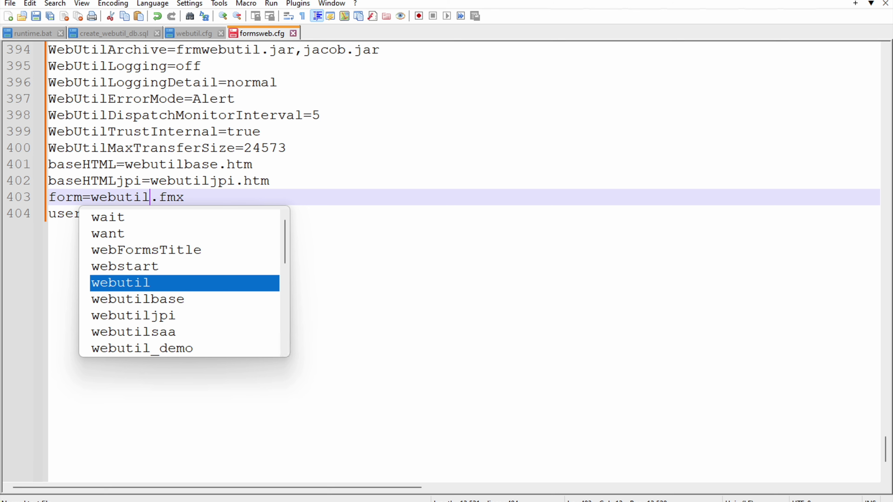
key(Escape)
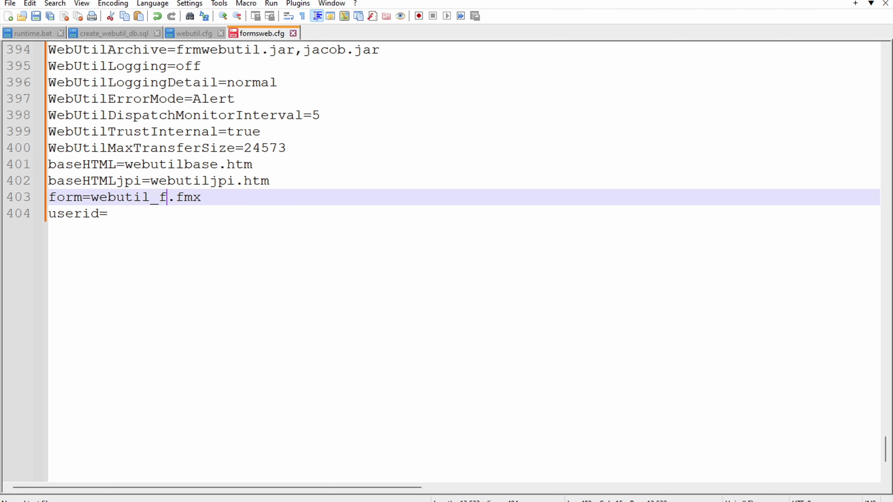
text(demo)
key(Escape)
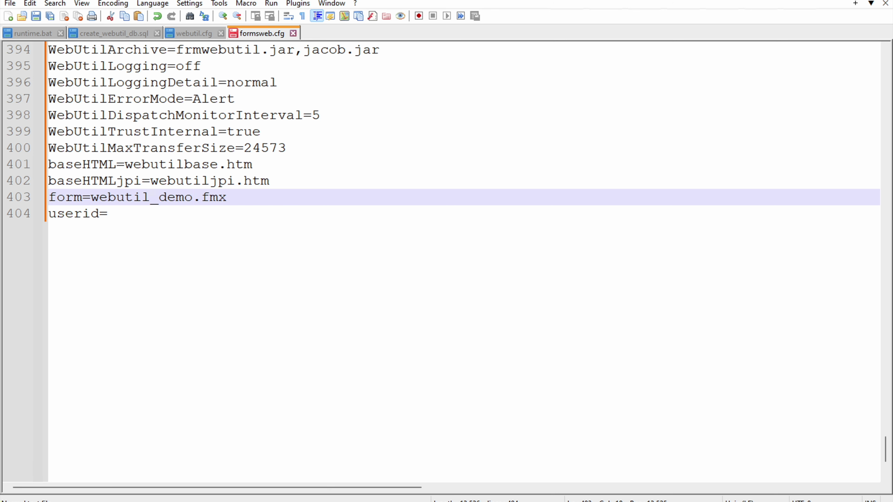
key(Right)
key(Right)
key(Right)
key(Right)
key(Right)
key(Right)
key(Right)
key(Right)
key(Right)
key(Right)
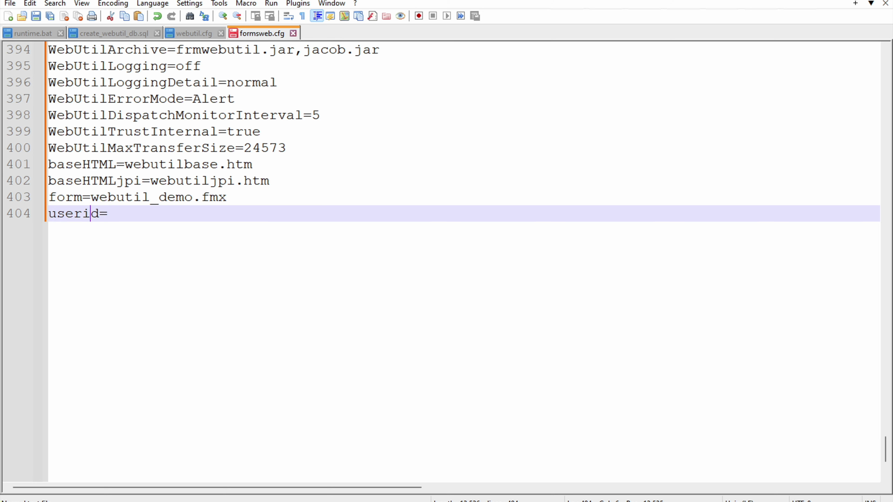
text(webutik)
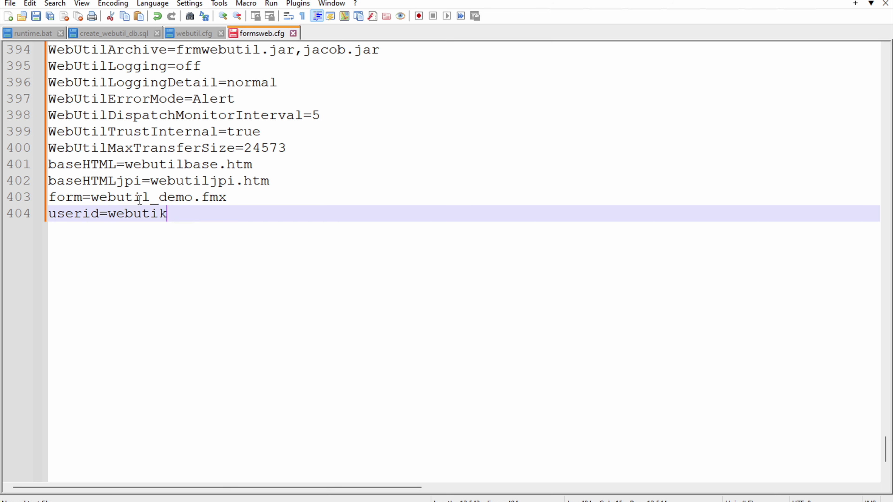
key(BackSpace)
text(l)
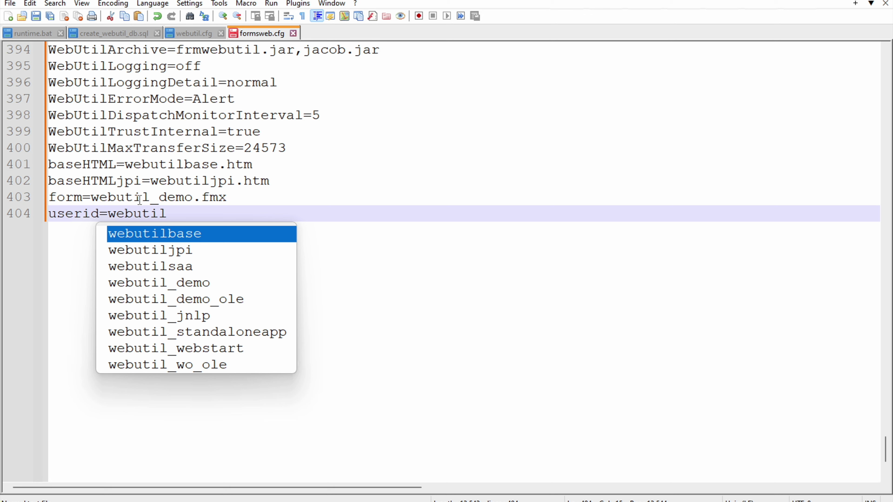
text(/webutil@)
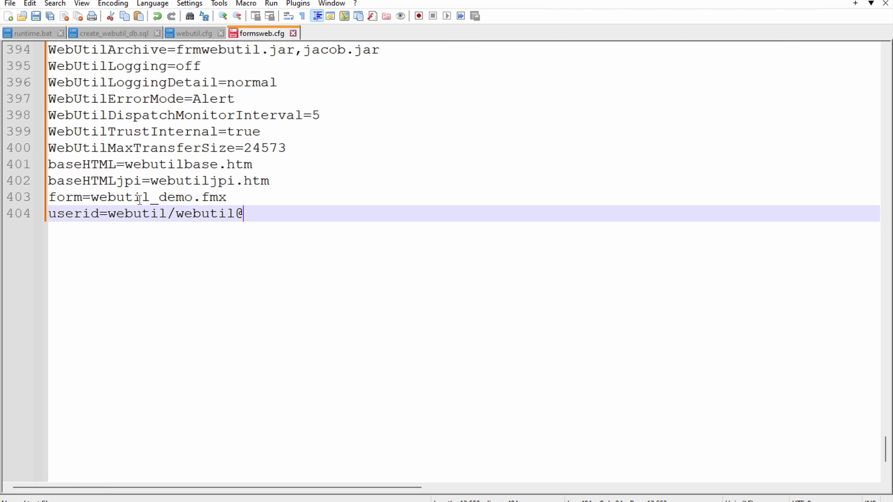
text(FREEPDB1)
key(BackSpace)
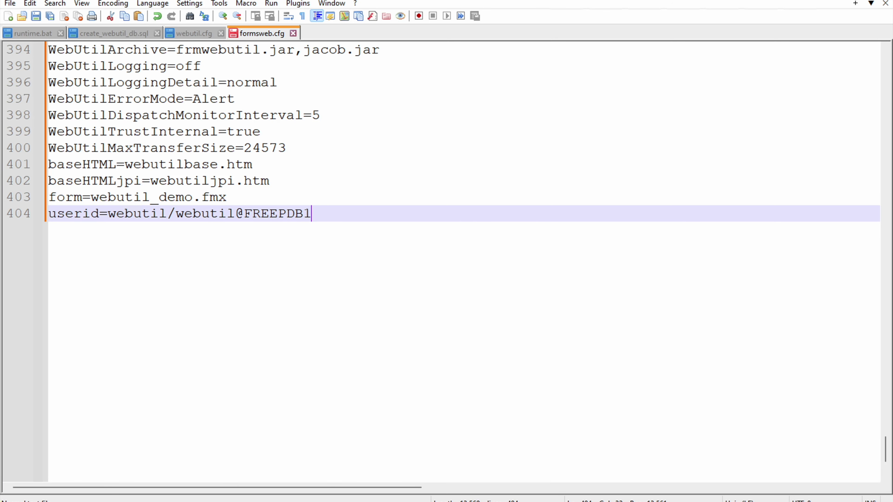
click(295, 196)
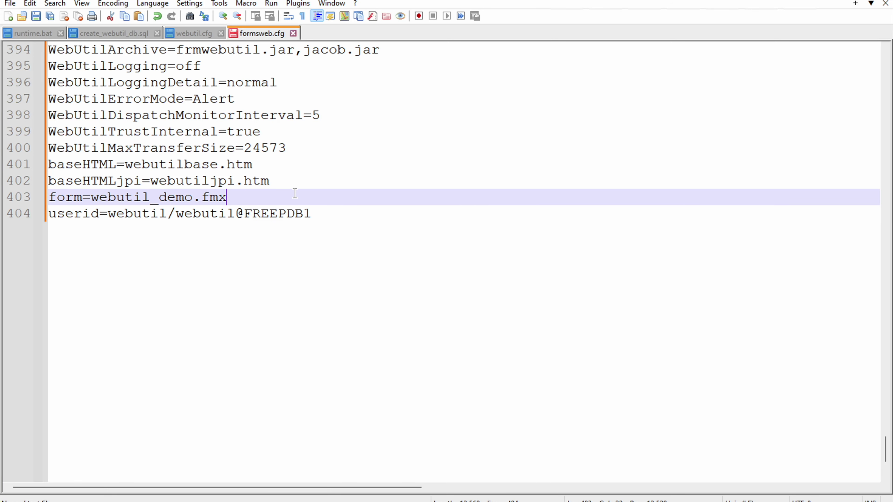
right_click(264, 37)
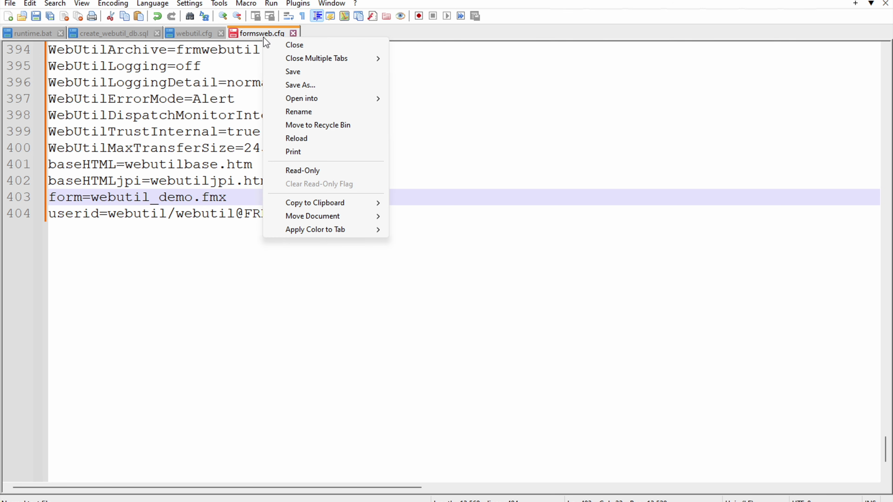
Step: Save formsweb.cfg and stop the server with stopManagedWebLogic.cmd WLS_FORMS
click(299, 74)
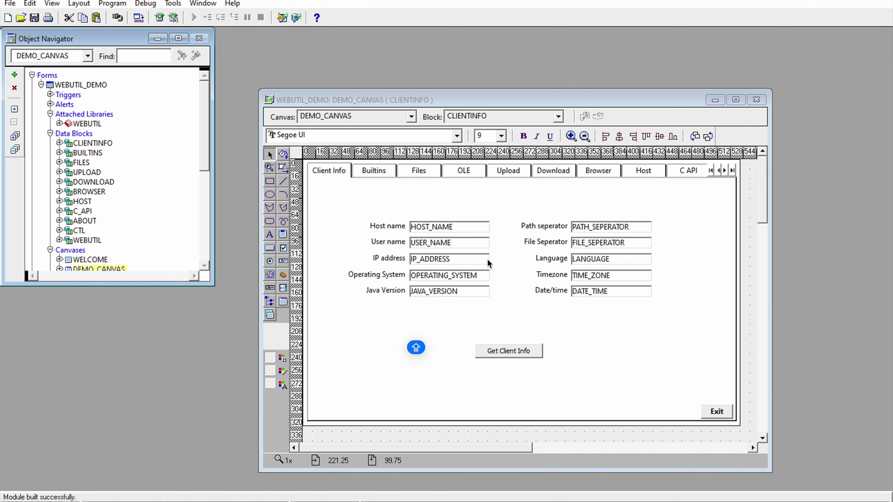
mouse_move(663, 499)
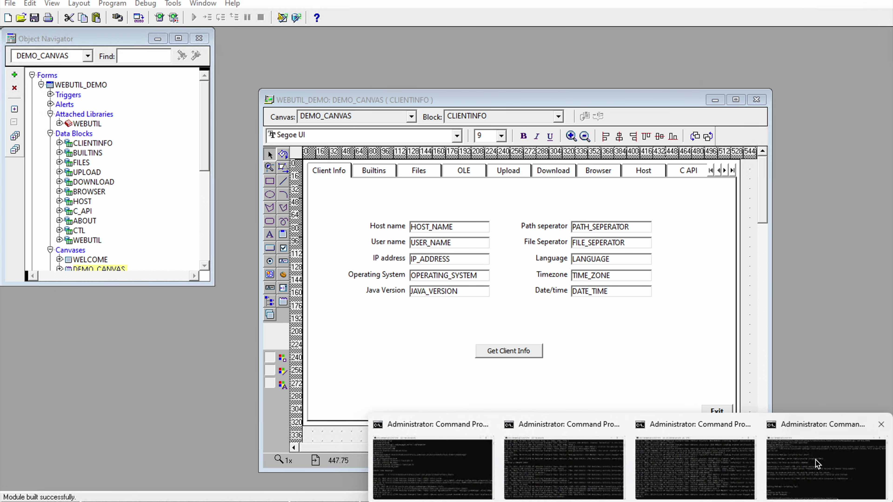
click(815, 465)
text(CLS)
key(Escape)
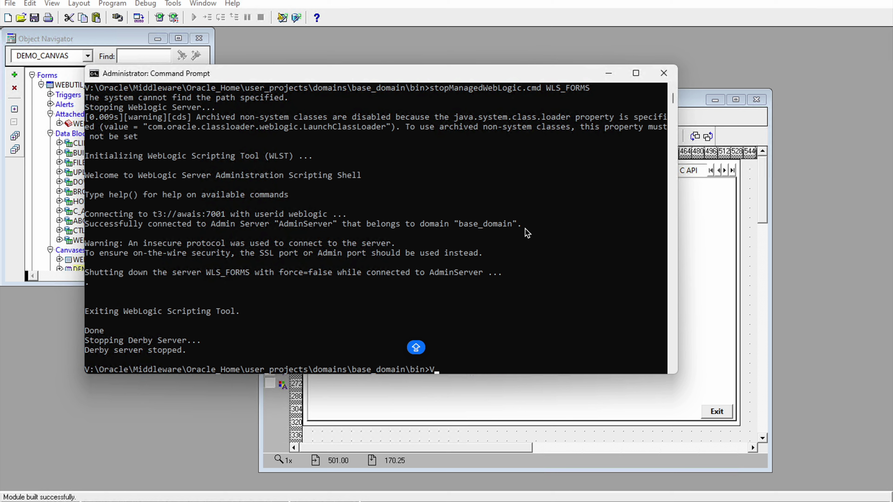
text(stopmam)
key(BackSpace)
text(n)
key(Tab)
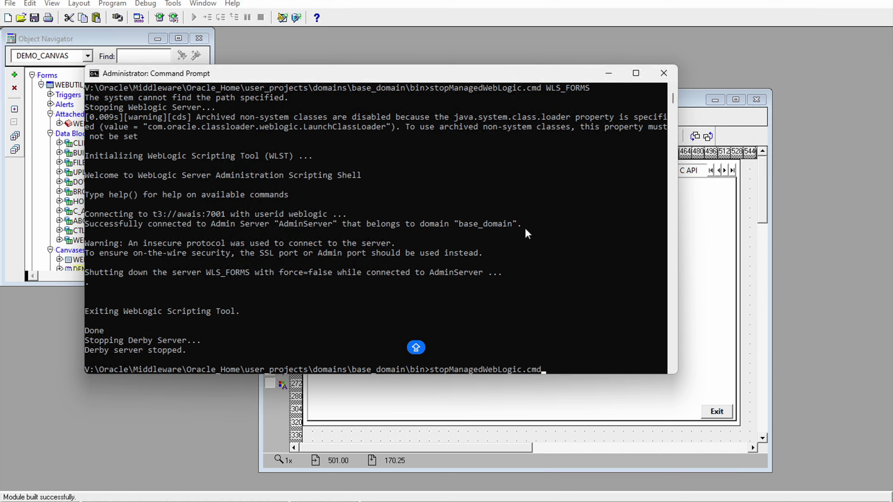
text(WLS_FORMS)
key(Return)
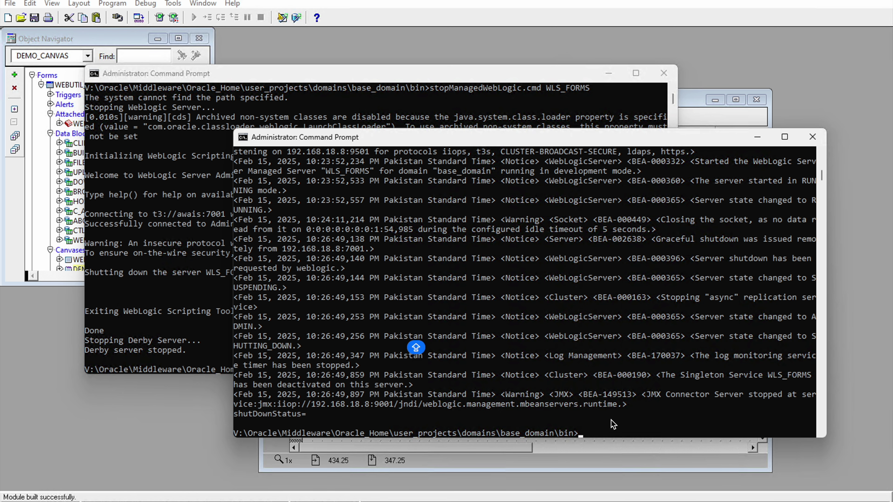
Step: Start WLS_FORMS again with startManagedWebLogic.cmd and return to Forms Builder
key(Up)
key(Return)
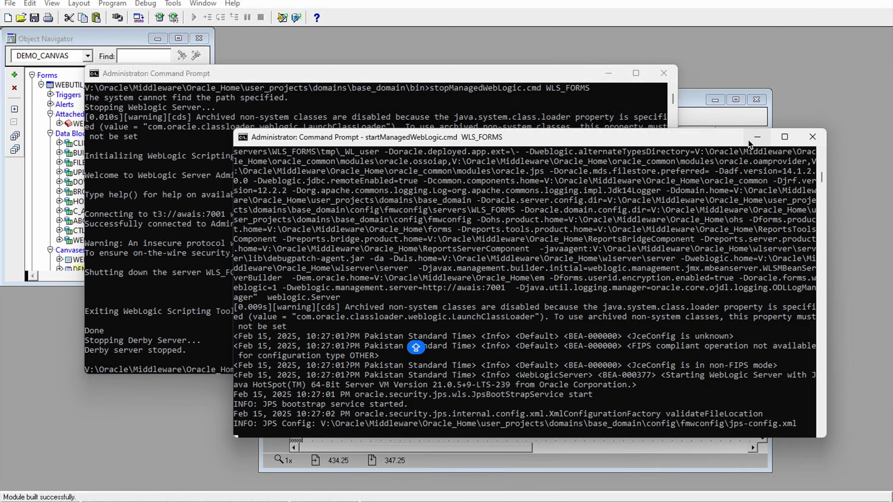
click(757, 137)
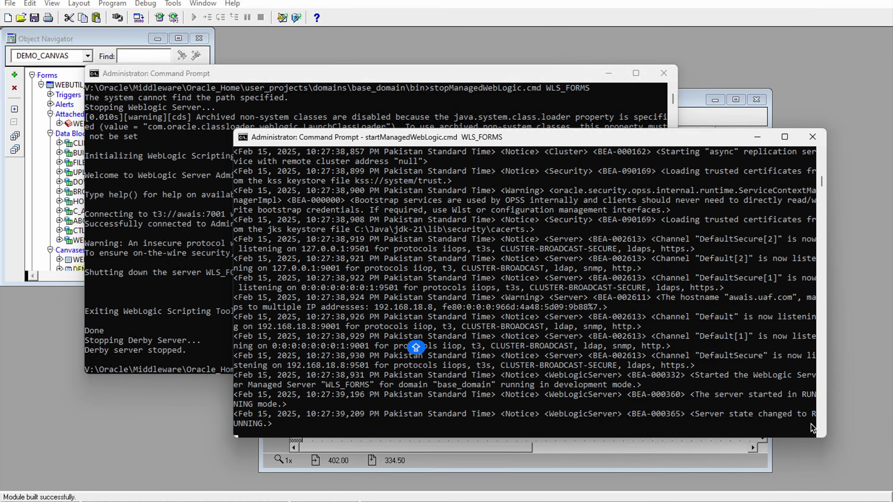
key(alt+Tab)
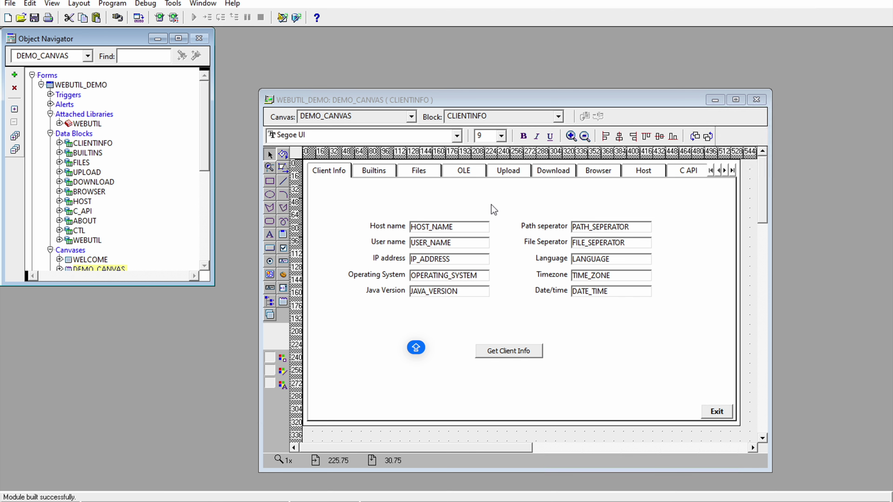
Step: Load the localhost forms servlet URL with ?config=webutil_wo_ole in Edge
key(ctrl+r)
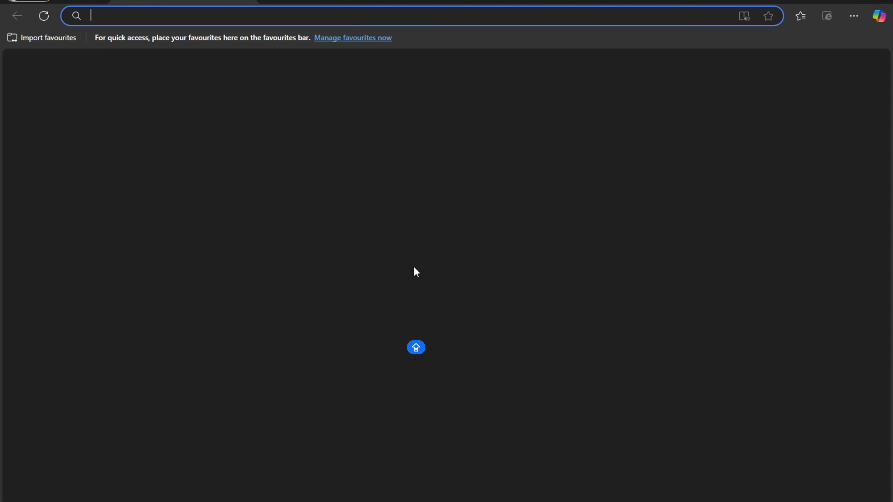
text(LOCAL)
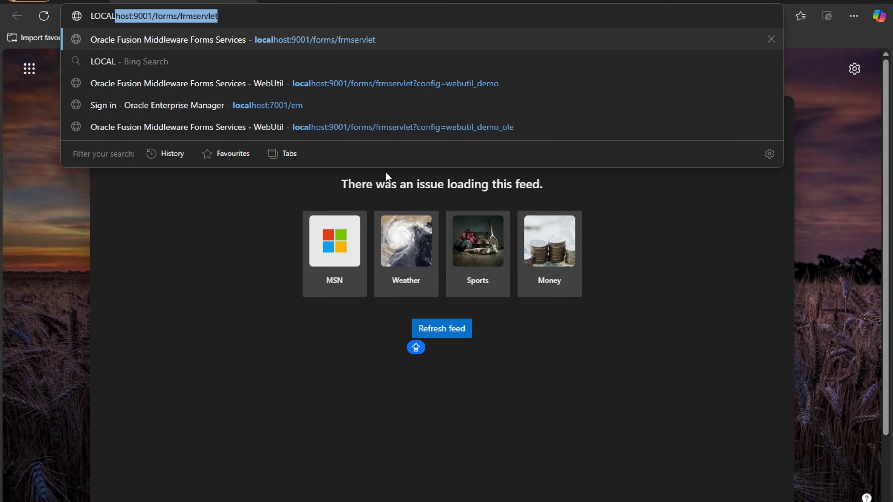
key(End)
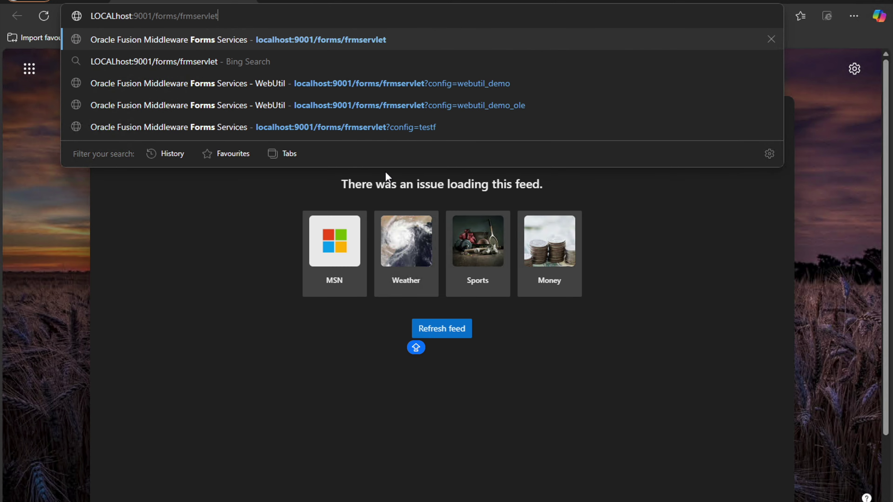
text(?config)
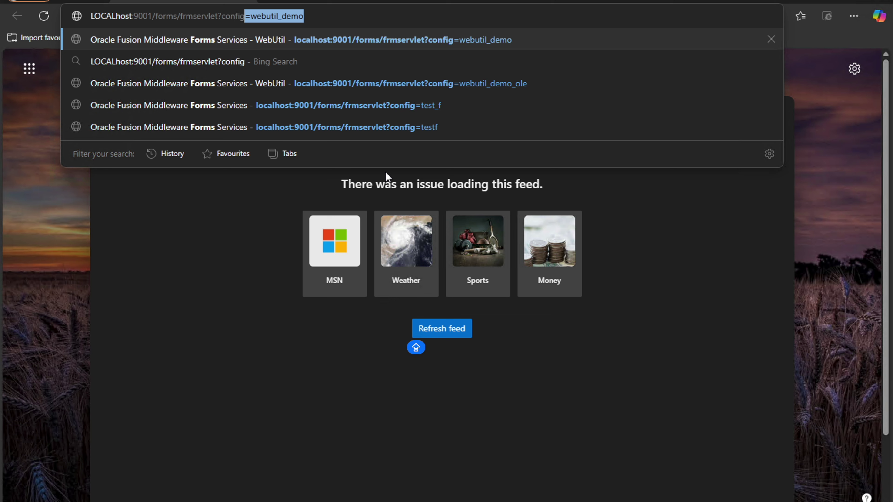
text(=webutil_)
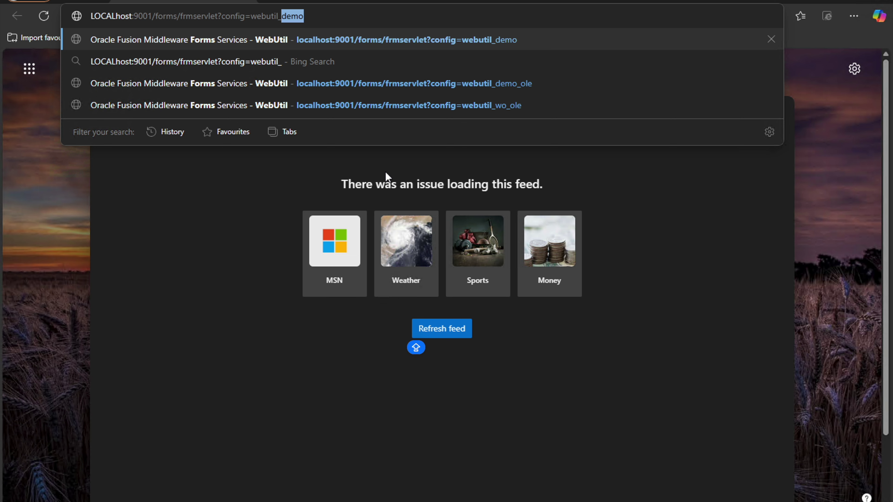
text(wo_ole)
key(Return)
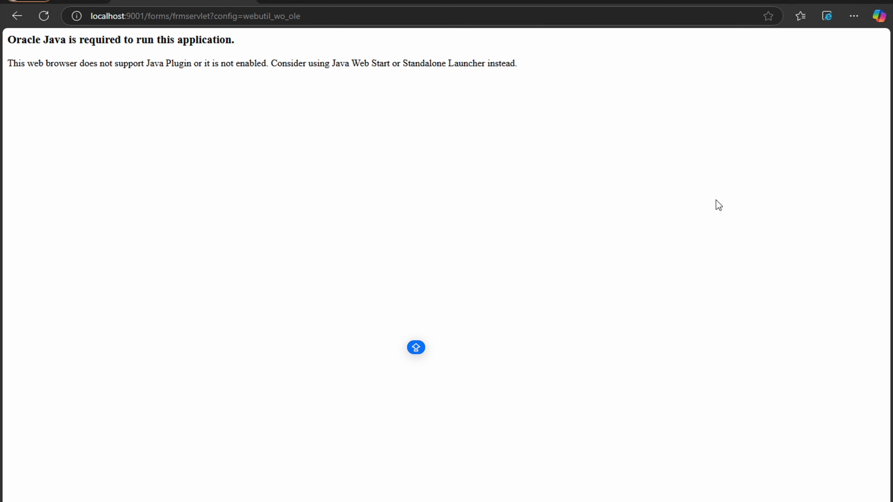
Step: Reload in Internet Explorer mode, acknowledge the demo terms, and fetch the client information
click(829, 18)
click(225, 174)
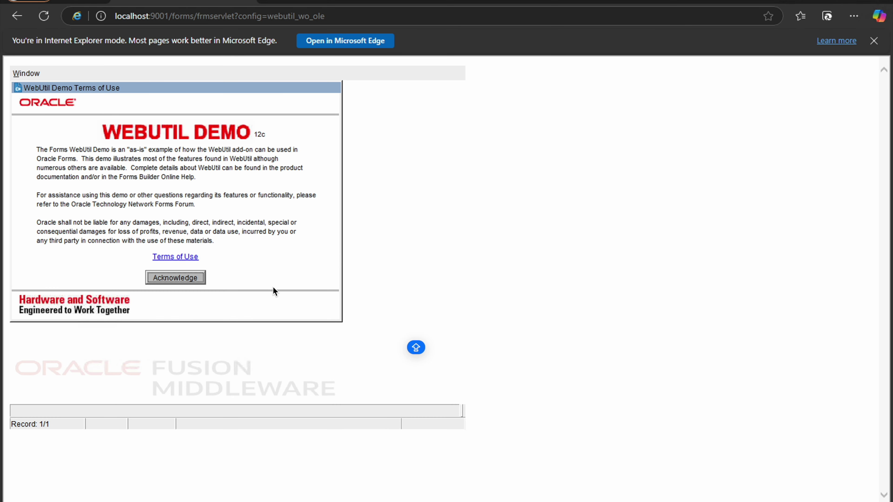
click(175, 278)
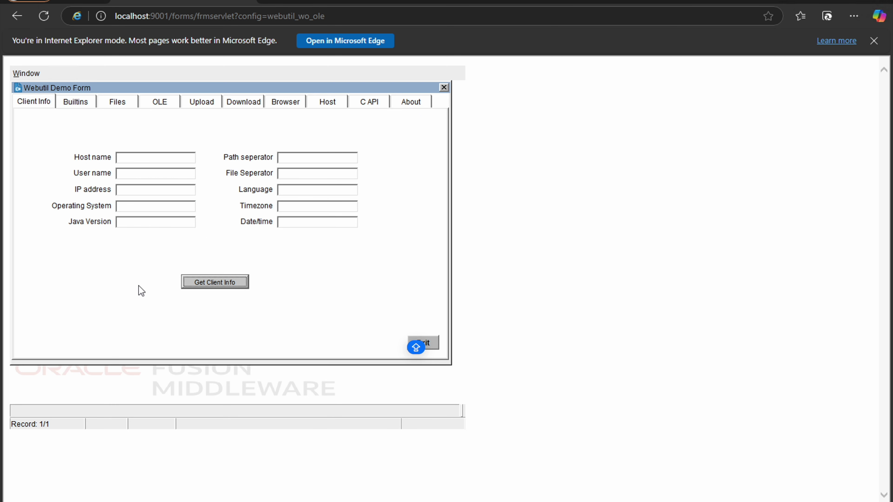
click(236, 283)
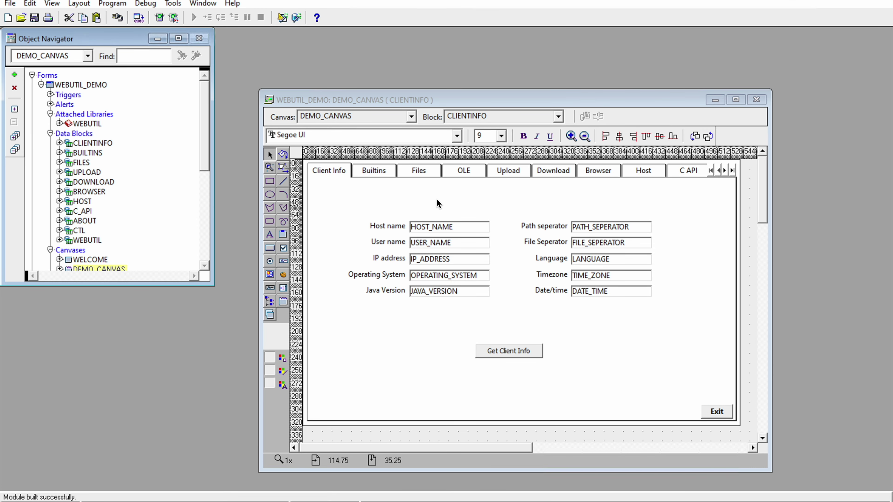
Step: View the OLE page, then close WEBUTIL_DEMO, saving its changes
click(460, 172)
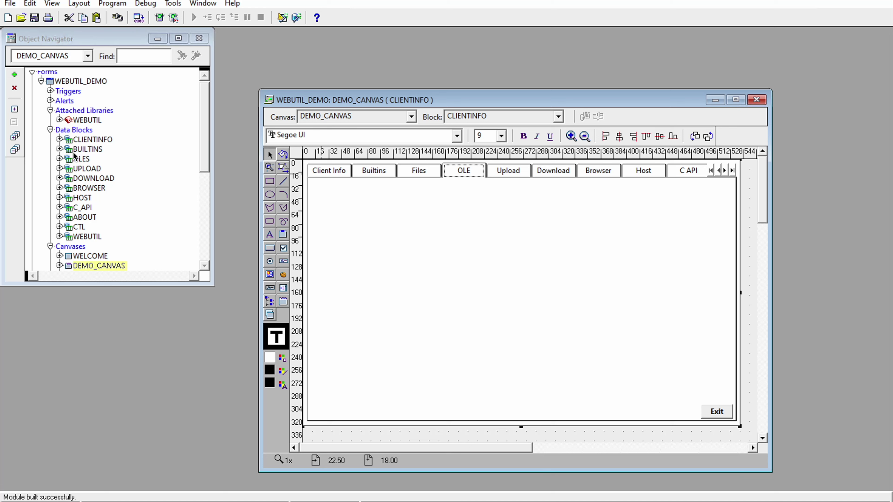
click(112, 169)
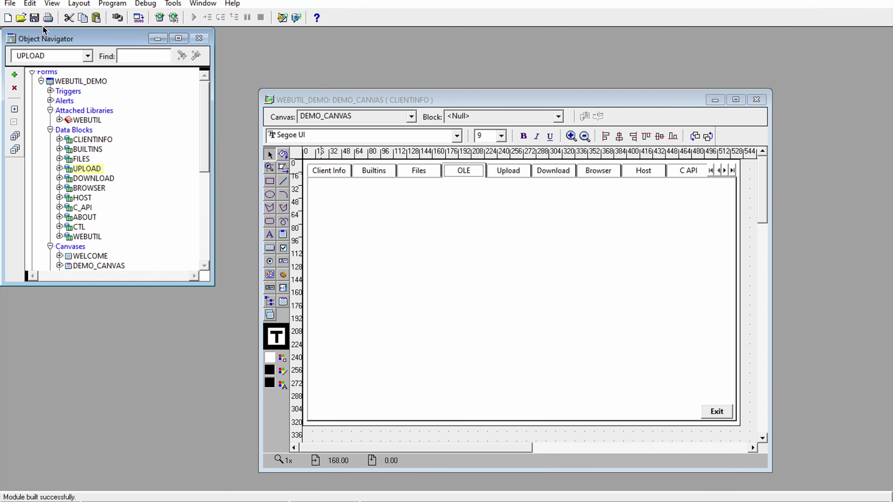
click(11, 4)
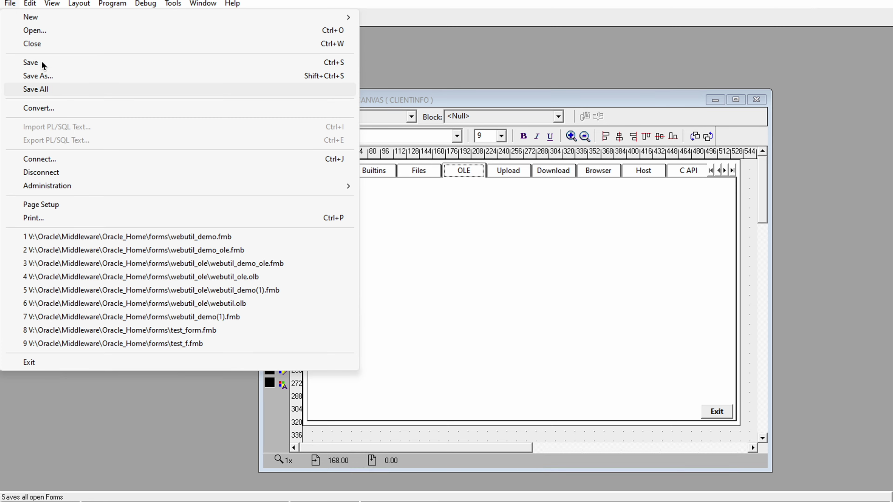
click(39, 45)
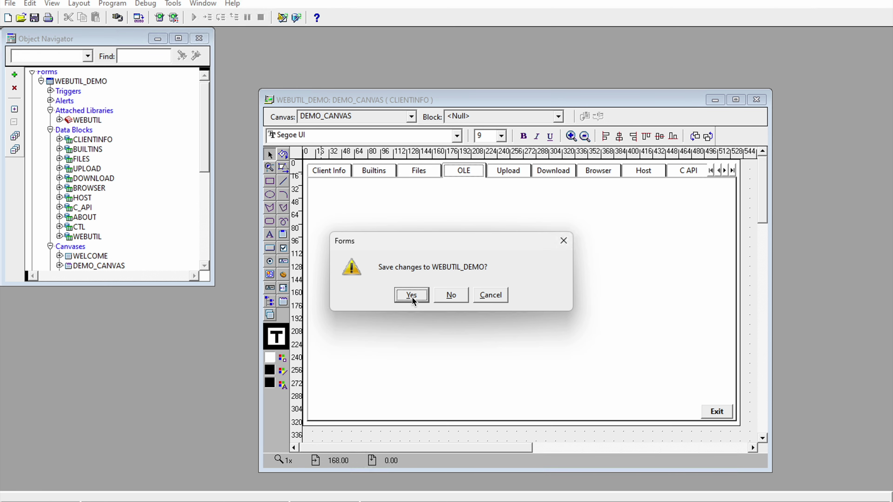
click(411, 295)
Step: Open the form file webutil_demo_ole.fmb
click(10, 4)
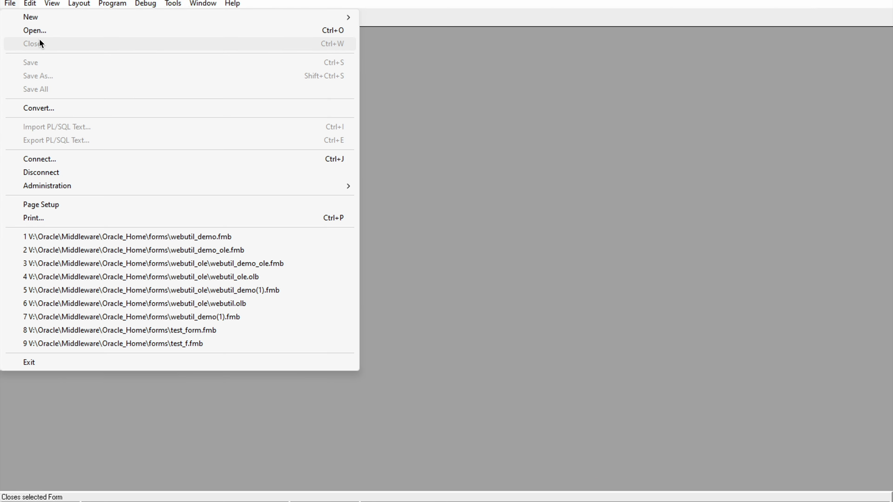
click(35, 31)
text(web)
text(uti)
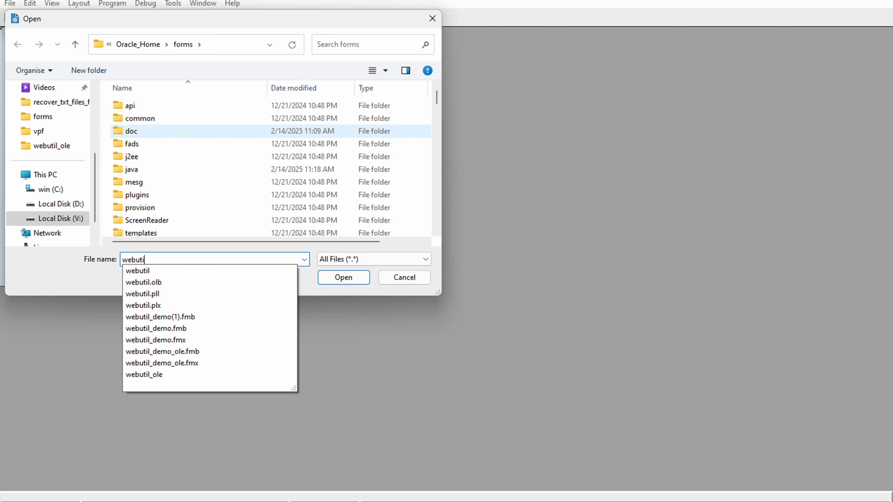
key(Down)
key(Down)
key(Down)
key(Down)
key(Down)
key(Down)
key(Down)
key(Down)
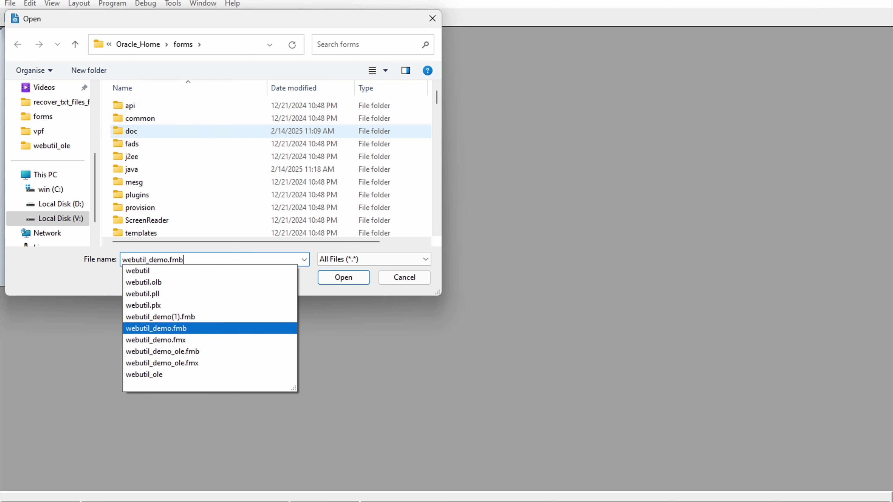
key(Return)
key(Return)
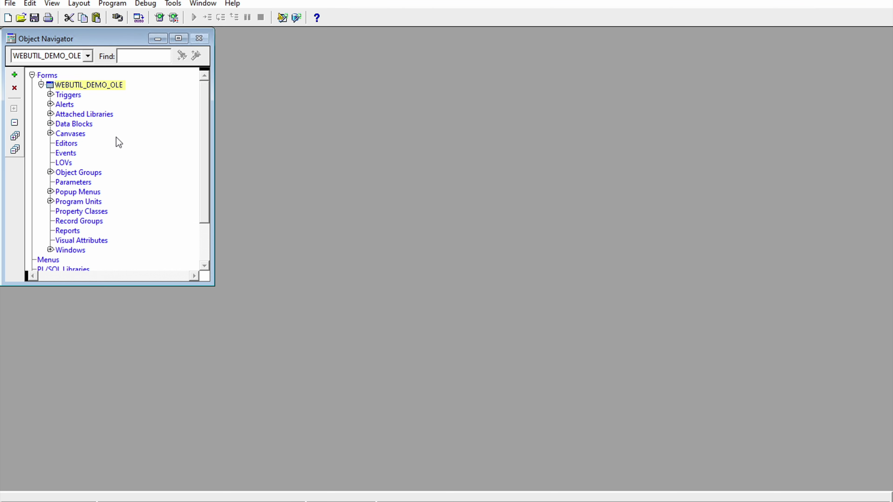
Step: Expand Canvases, open DEMO_CANVAS in the Layout Editor, and display its OLE page
click(51, 123)
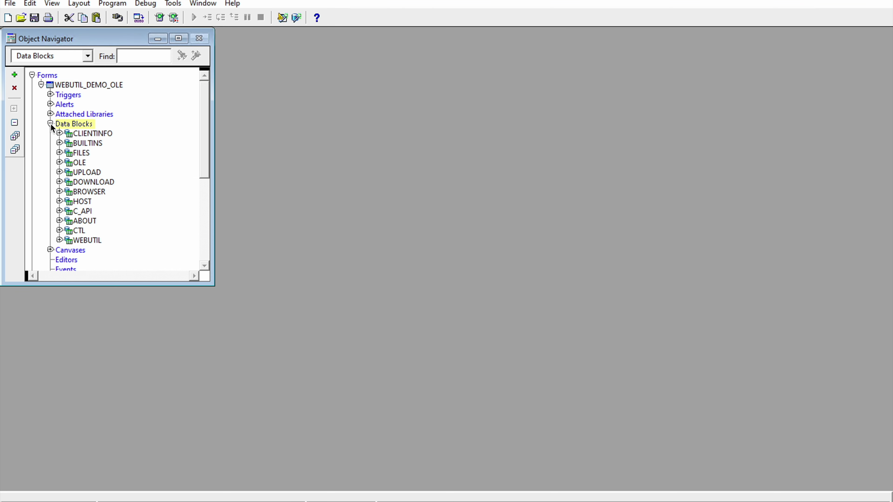
click(50, 250)
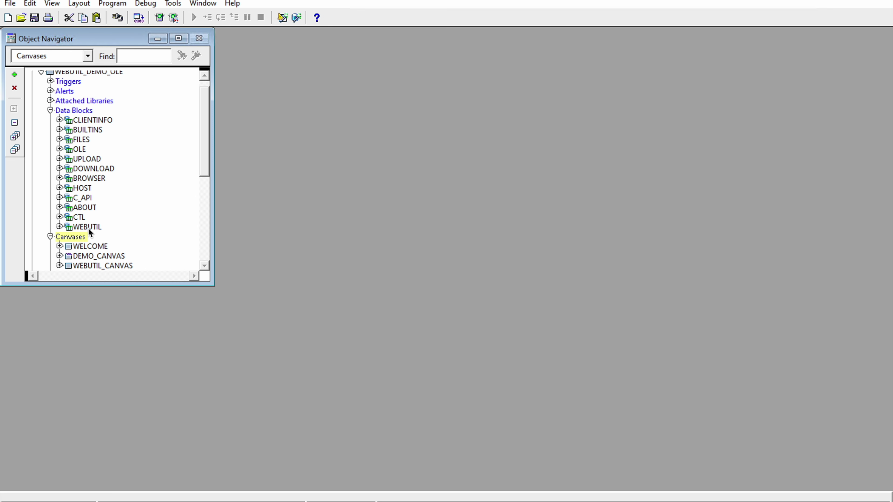
click(89, 256)
double_click(68, 256)
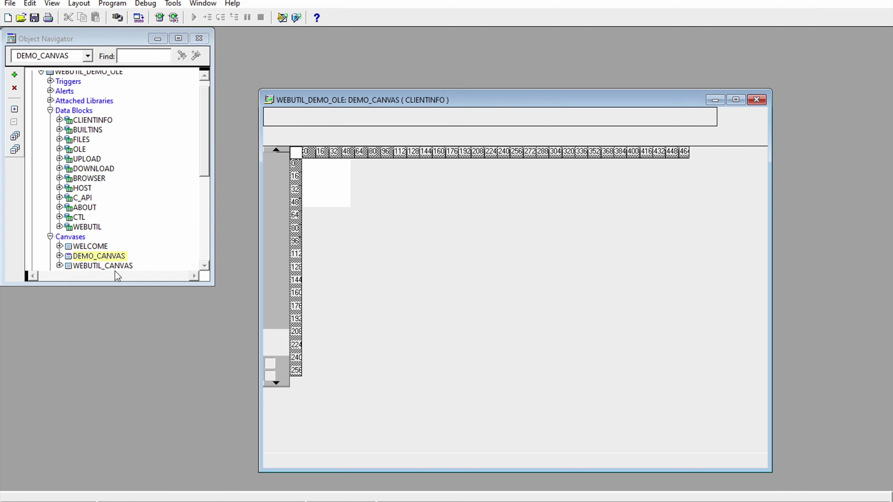
click(467, 172)
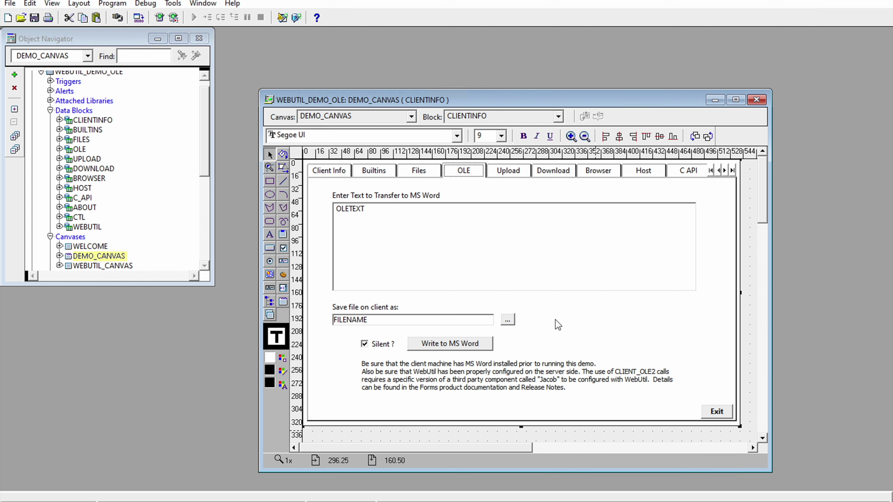
Step: In webutil.cfg, remove the leading # from the install.syslib lines 117–120
key(alt+Tab)
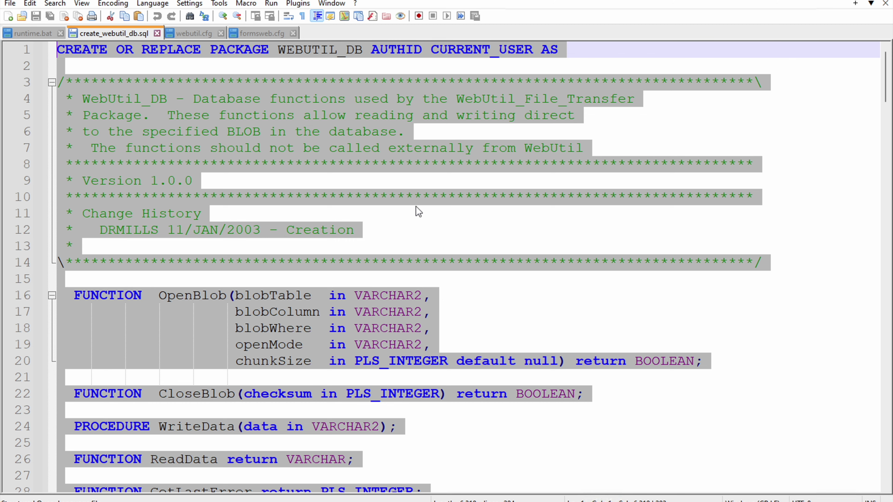
click(194, 33)
scroll(169, 246, up, 6)
scroll(169, 246, up, 17)
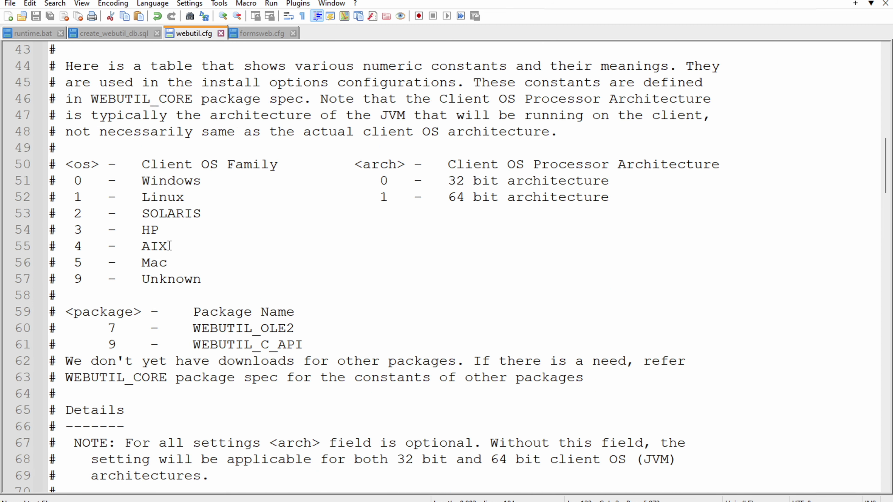
scroll(166, 248, down, 20)
scroll(167, 255, down, 3)
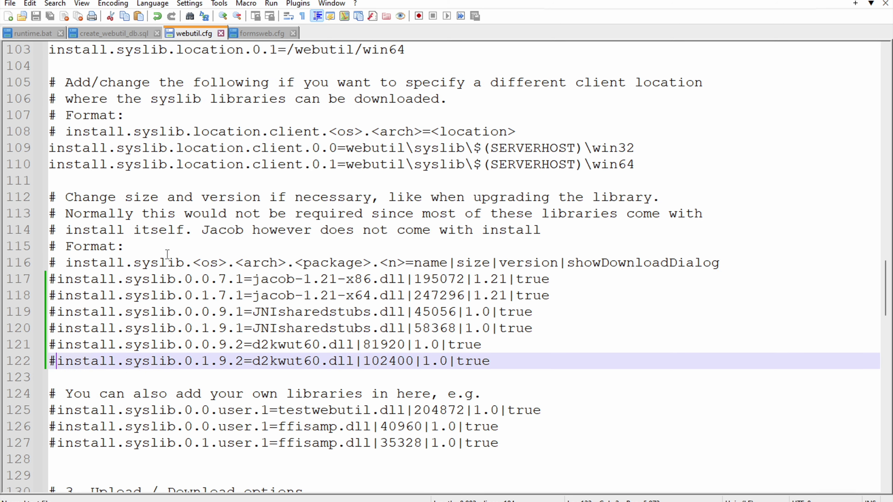
click(58, 278)
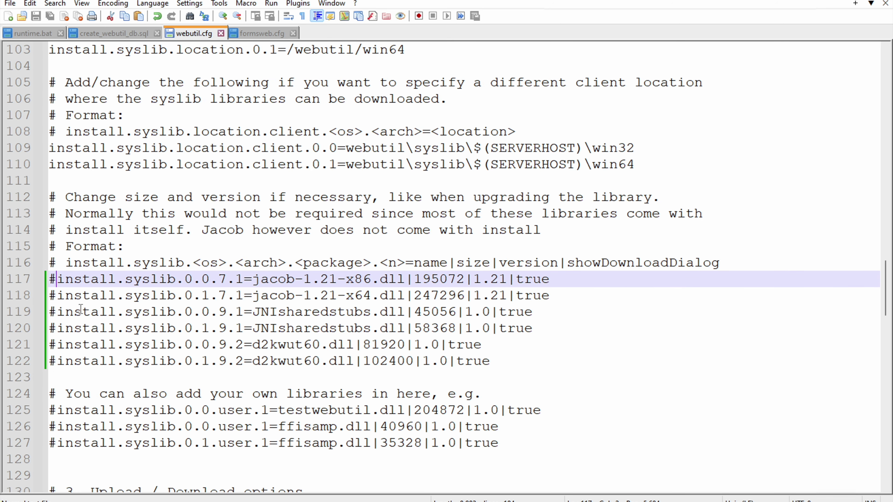
key(BackSpace)
key(Down)
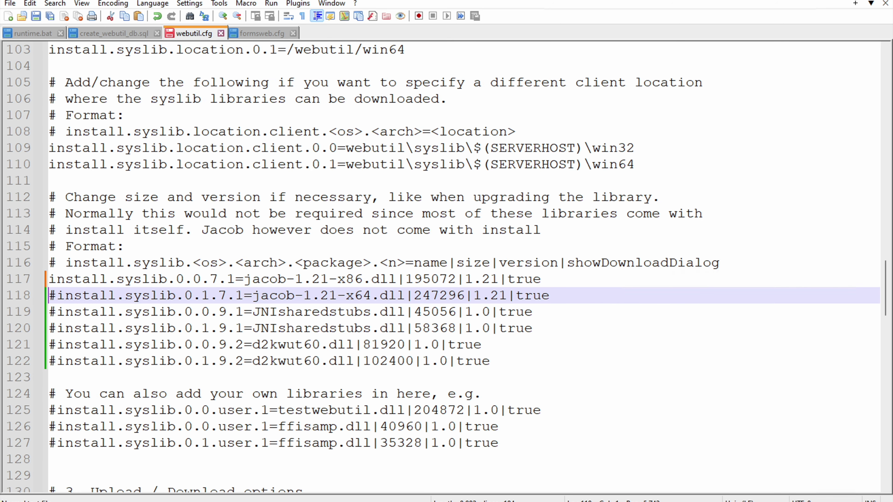
key(BackSpace)
key(Down)
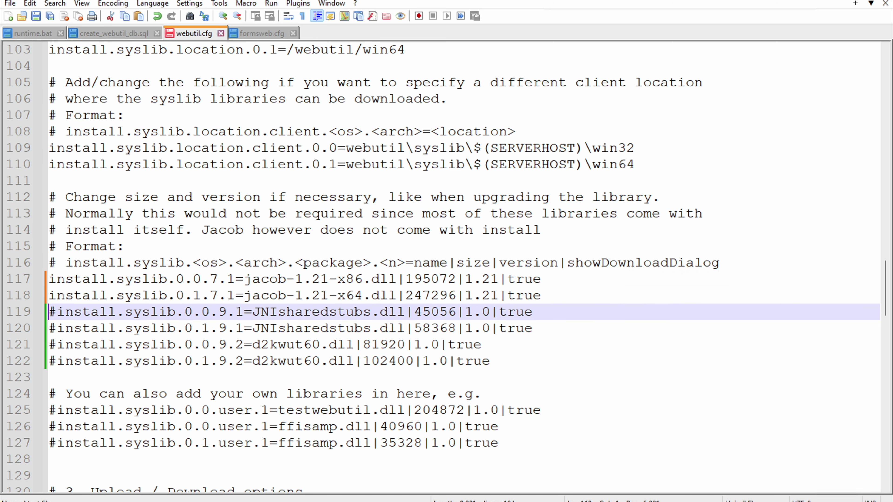
key(BackSpace)
key(Down)
key(BackSpace)
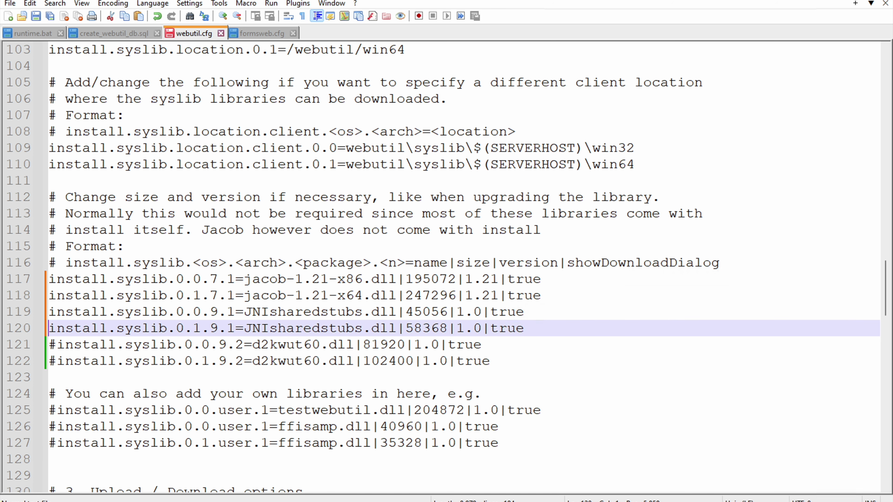
Step: Uncomment install.syslib lines 121 and 122, then save webutil.cfg
key(Down)
key(Right)
key(BackSpace)
key(Down)
key(Right)
key(BackSpace)
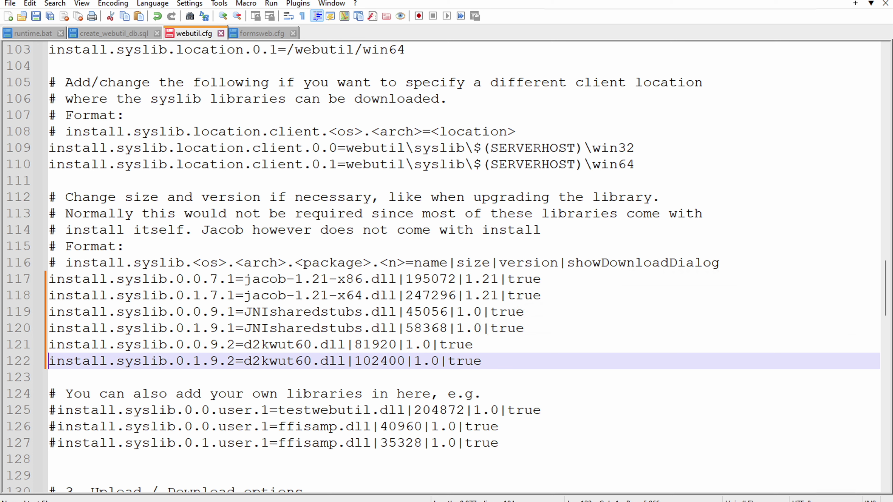
drag(480, 360, 34, 281)
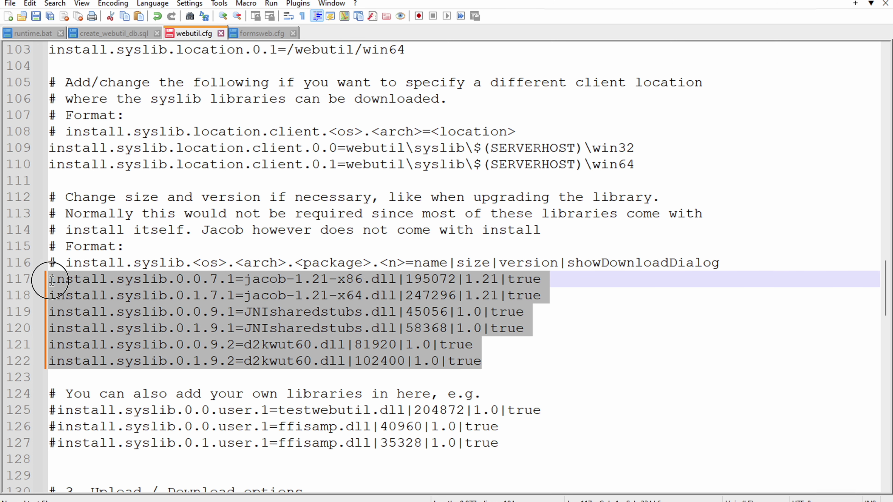
right_click(186, 32)
click(215, 67)
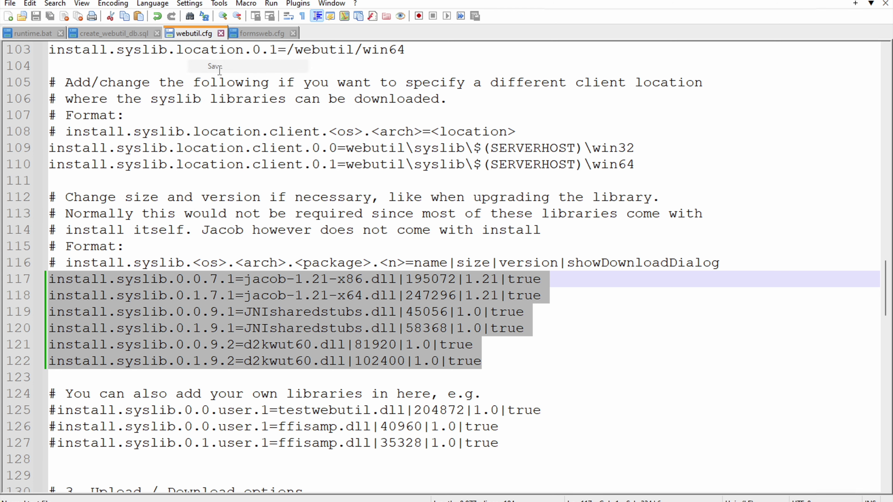
Step: Check that transfer.*.enabled=TRUE and that the read and write directories are c:\temp
scroll(193, 268, down, 2)
scroll(208, 316, down, 2)
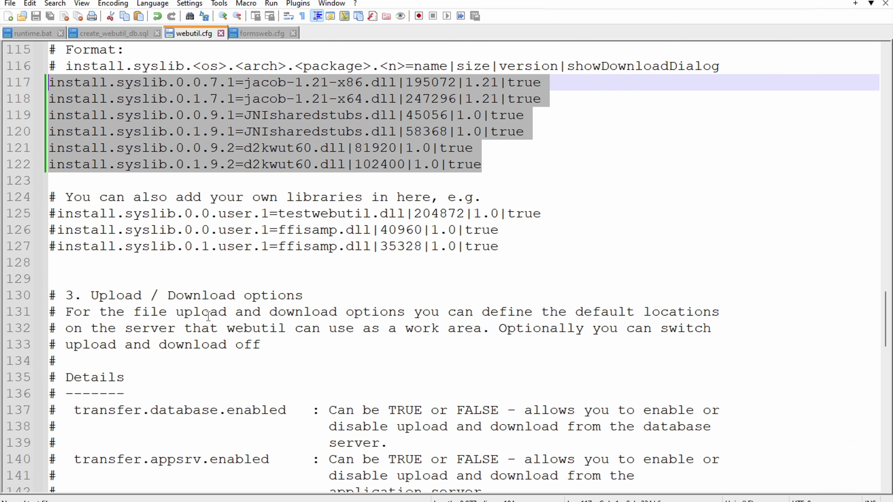
scroll(208, 316, down, 3)
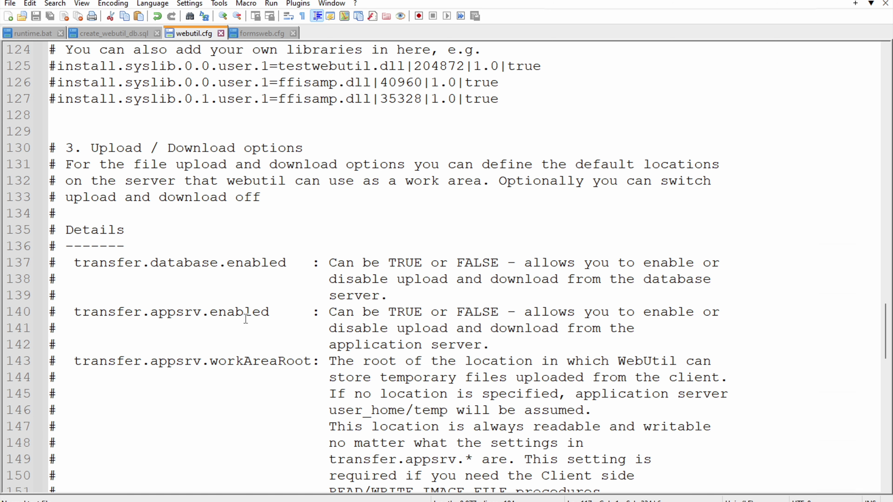
scroll(239, 343, down, 3)
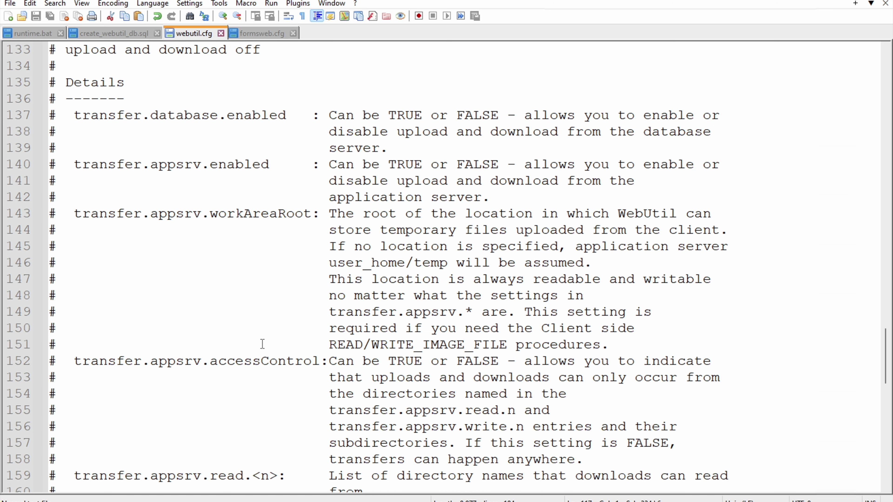
scroll(262, 344, down, 6)
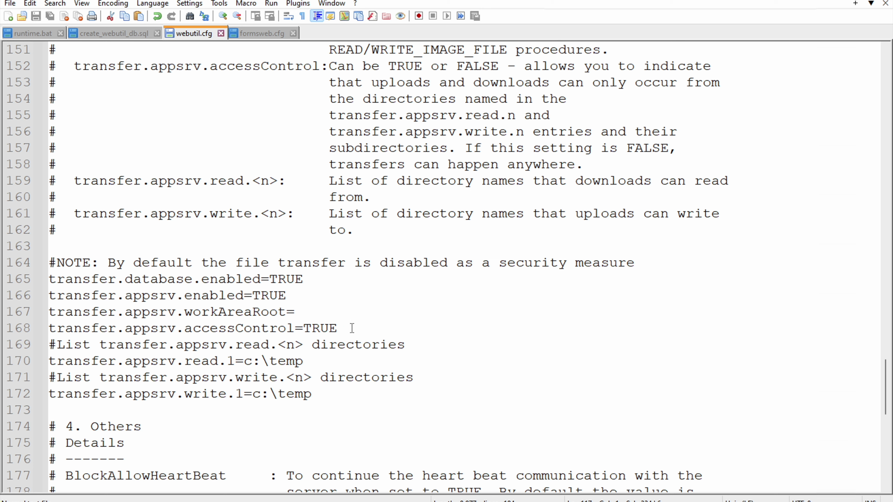
click(337, 325)
click(270, 310)
click(273, 290)
click(280, 280)
scroll(322, 320, down, 1)
drag(305, 313, 34, 304)
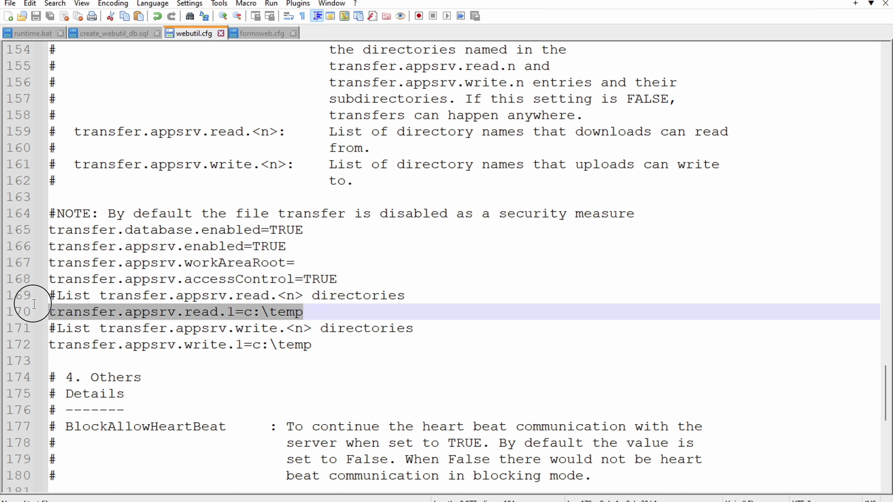
click(415, 345)
scroll(415, 347, down, 1)
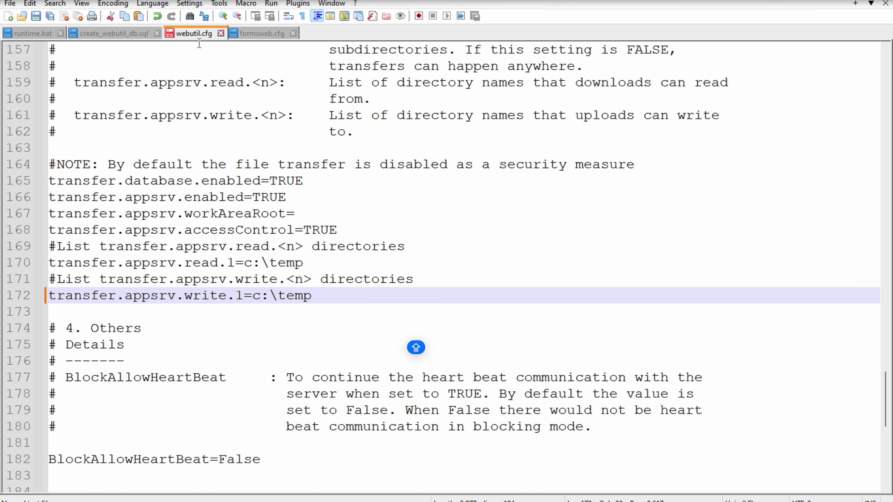
Step: Save webutil.cfg from its tab menu
right_click(197, 35)
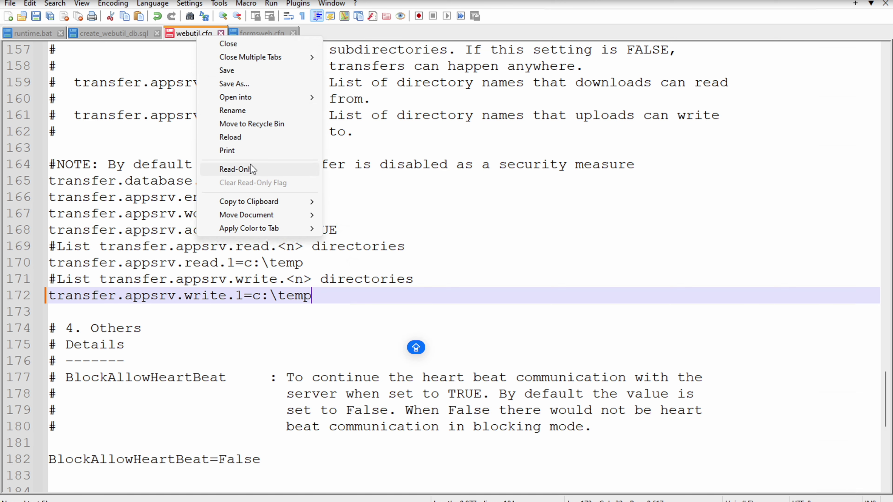
click(232, 69)
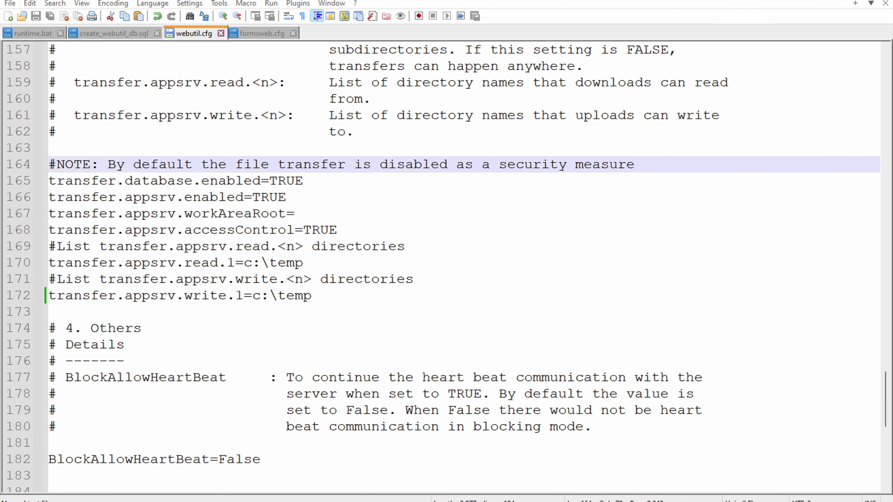
click(561, 463)
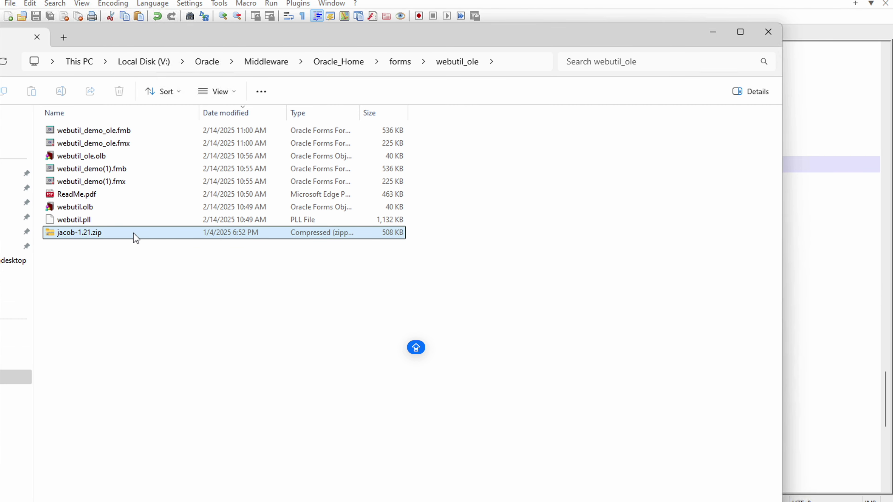
Step: Extract jacob-1.21.zip with Extract All and open the resulting jacob-1.21 folder
right_click(86, 235)
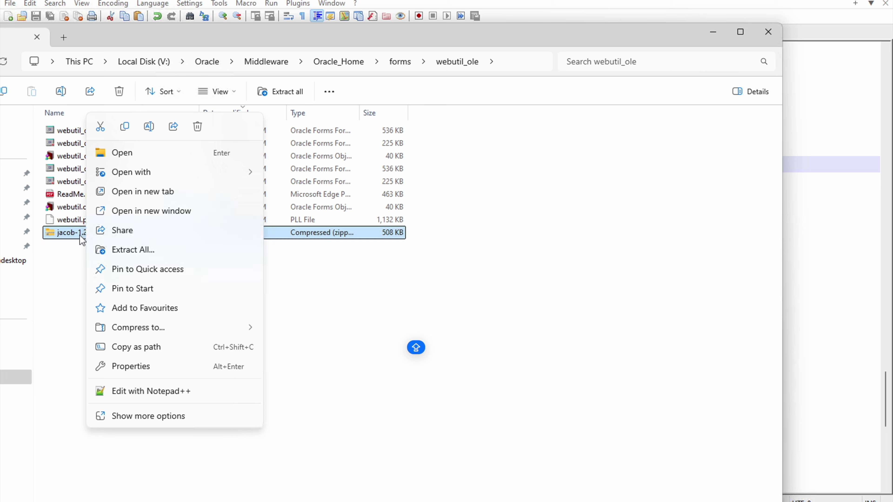
click(152, 253)
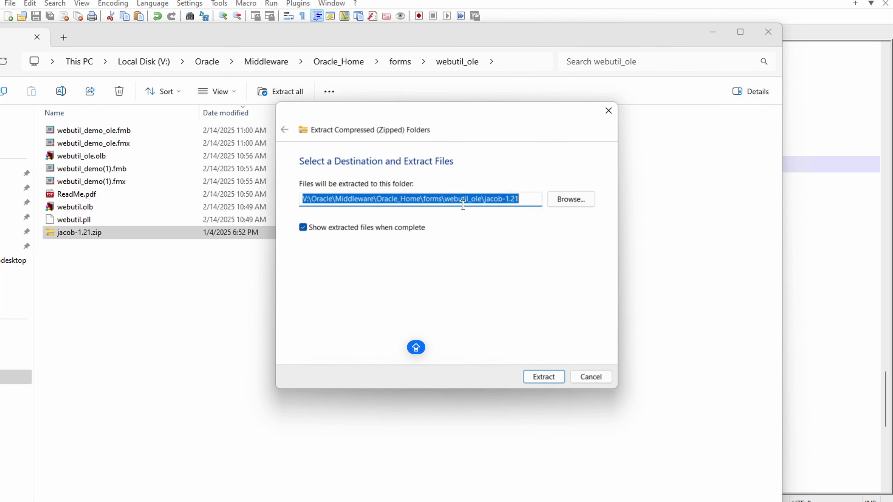
click(545, 377)
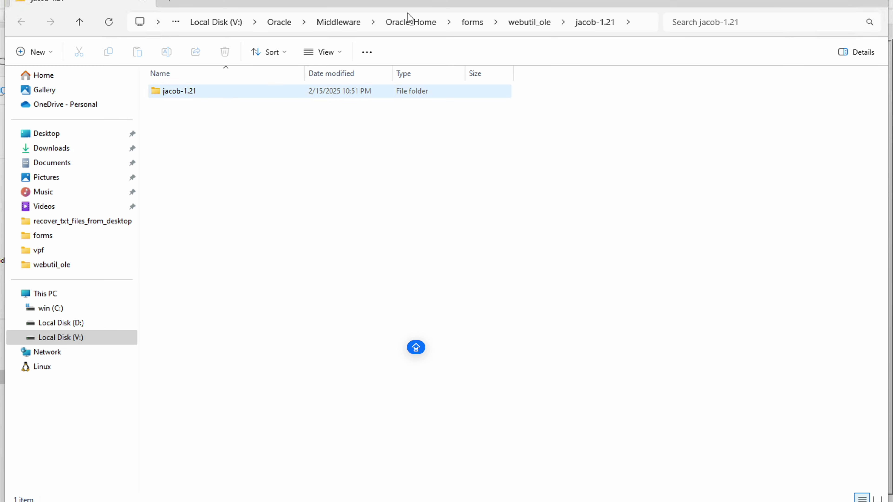
click(452, 0)
drag(275, 36, 339, 34)
double_click(76, 140)
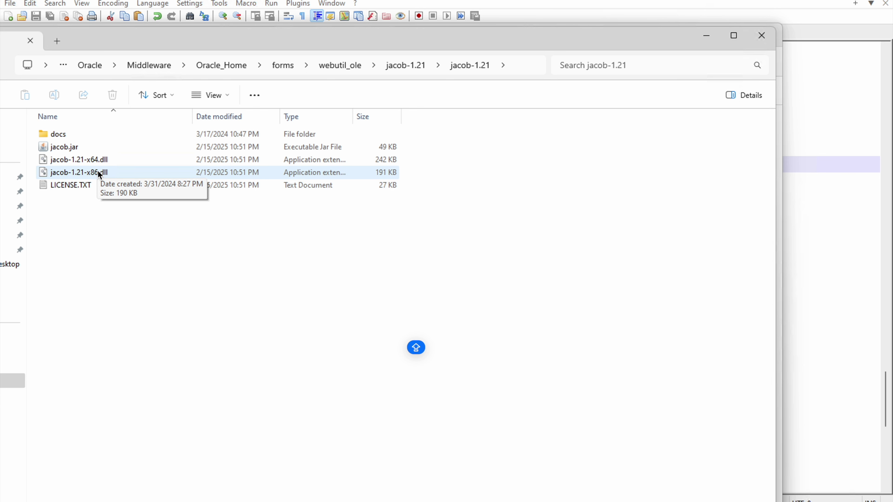
Step: Select jacob-1.21-x64.dll, then browse the other window to Oracle_Home\forms\webutil\win64
click(95, 164)
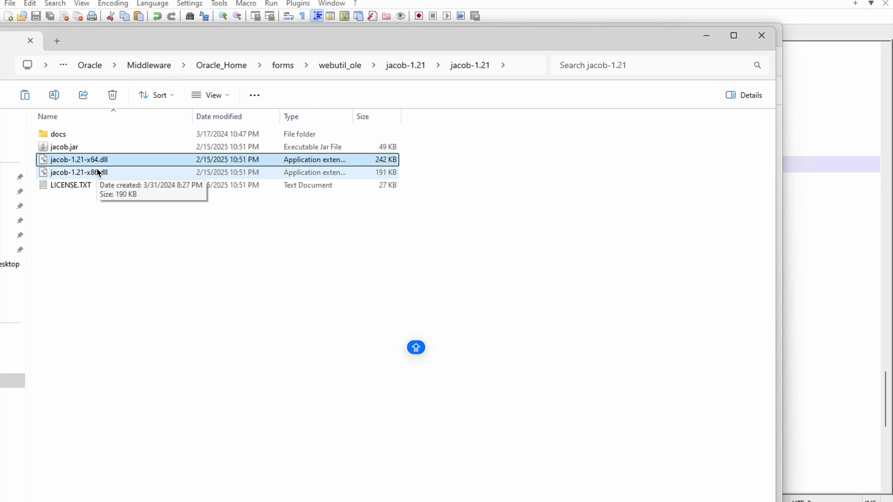
mouse_move(483, 498)
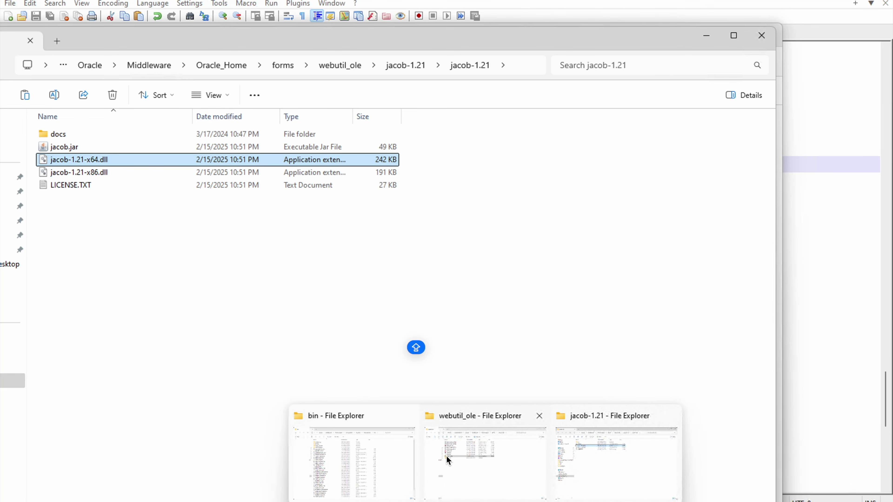
mouse_move(357, 454)
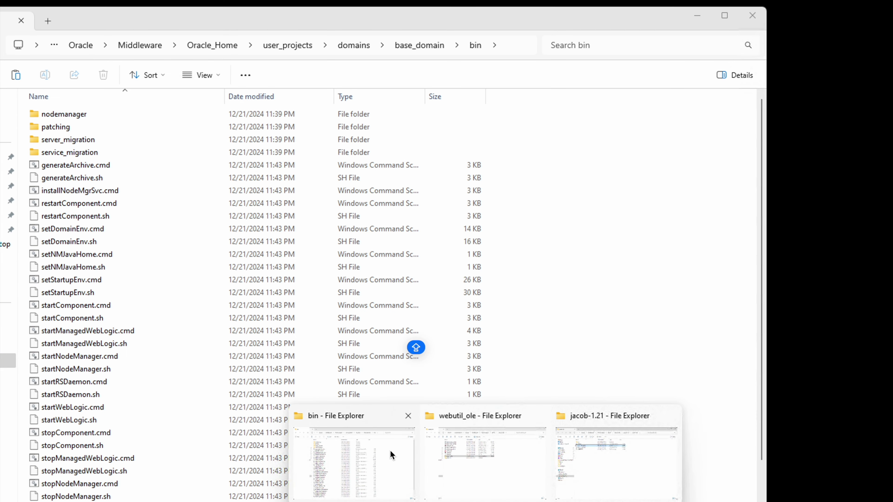
click(472, 450)
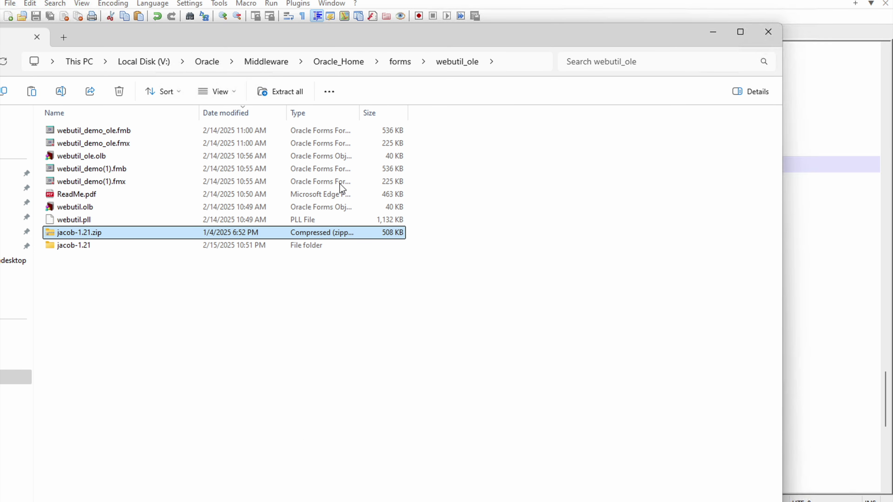
click(265, 61)
double_click(73, 133)
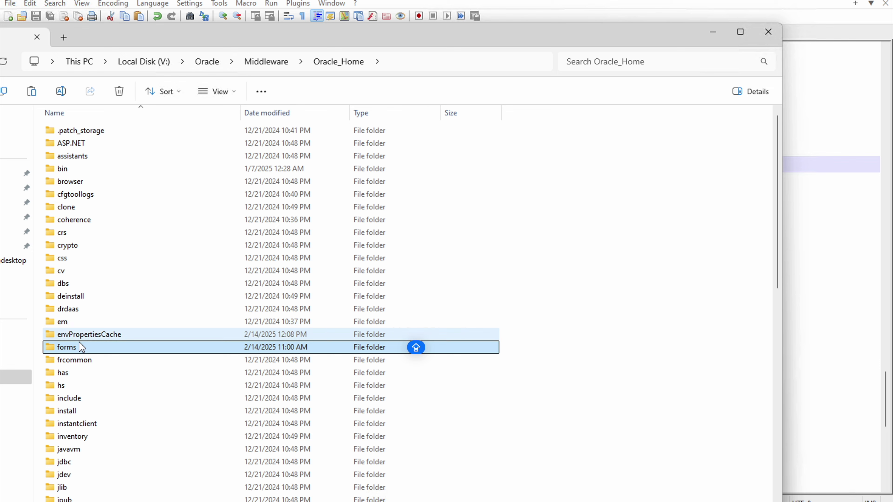
double_click(80, 346)
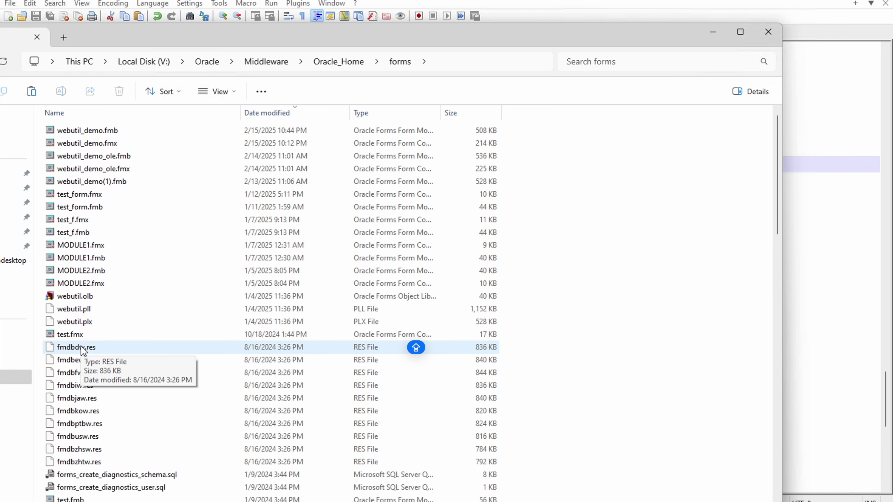
click(92, 295)
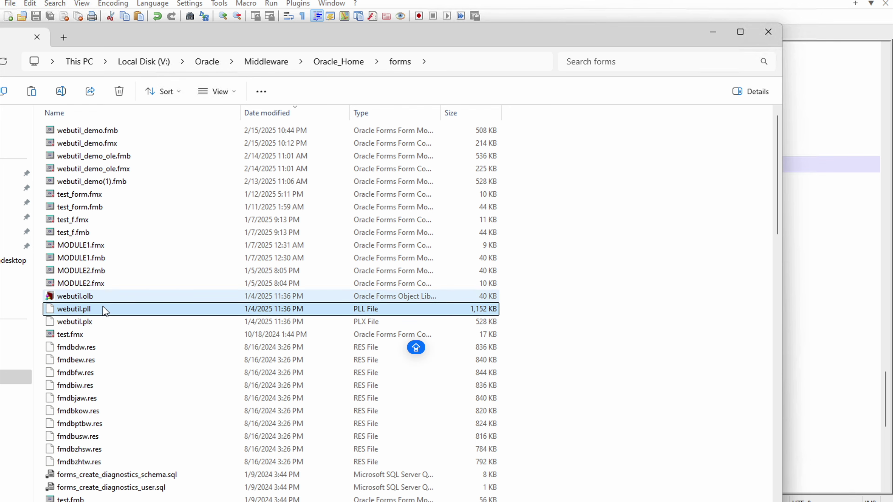
scroll(112, 320, down, 7)
scroll(121, 334, down, 15)
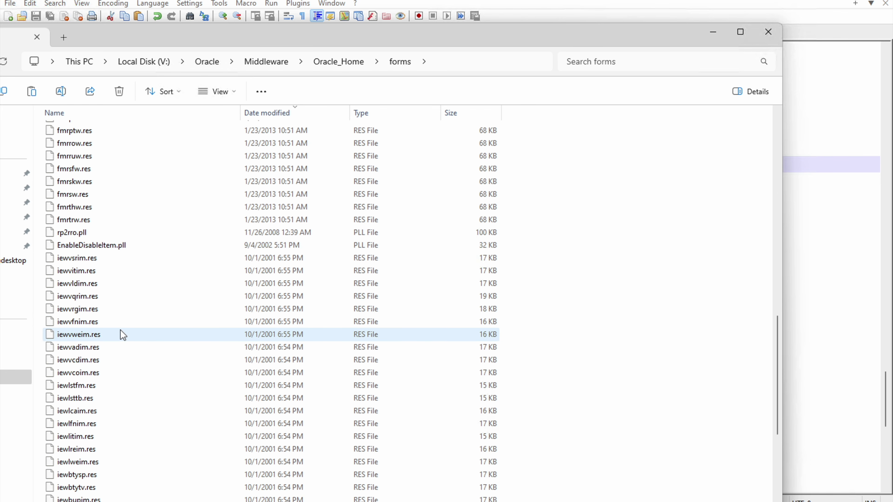
click(118, 364)
click(95, 475)
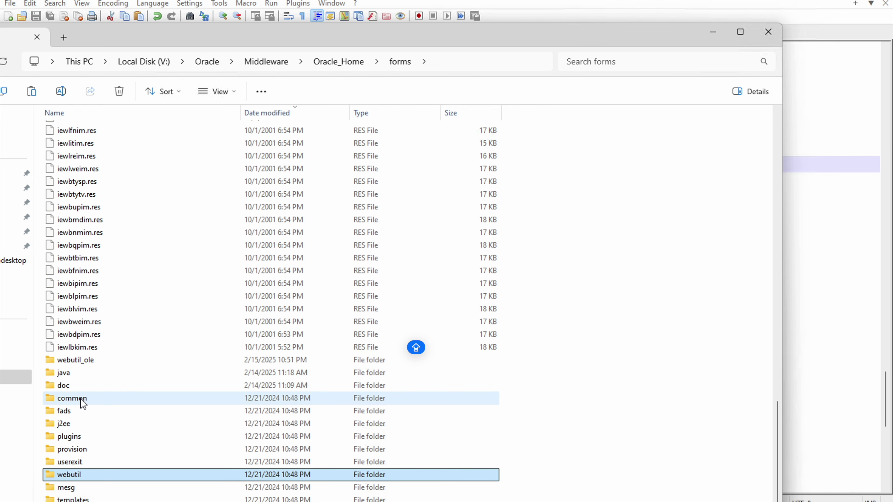
double_click(96, 474)
double_click(74, 146)
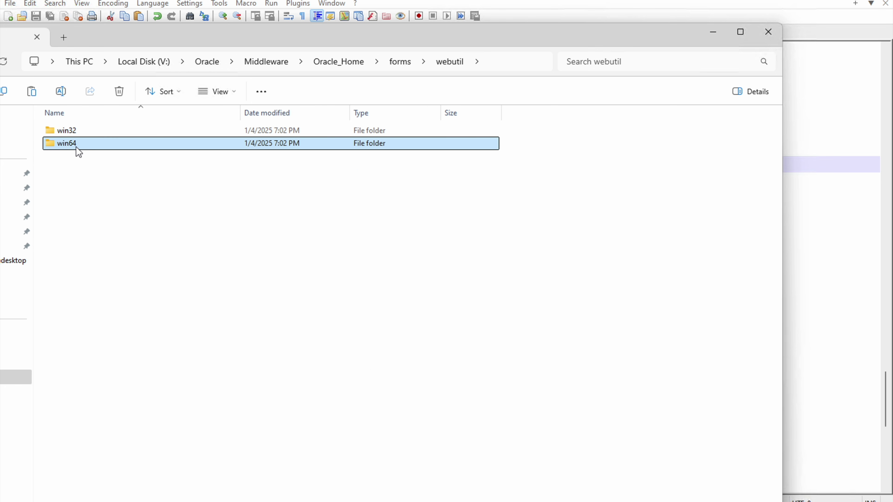
Step: Paste jacob-1.21-x64.dll into win64, replacing the existing copy
right_click(122, 209)
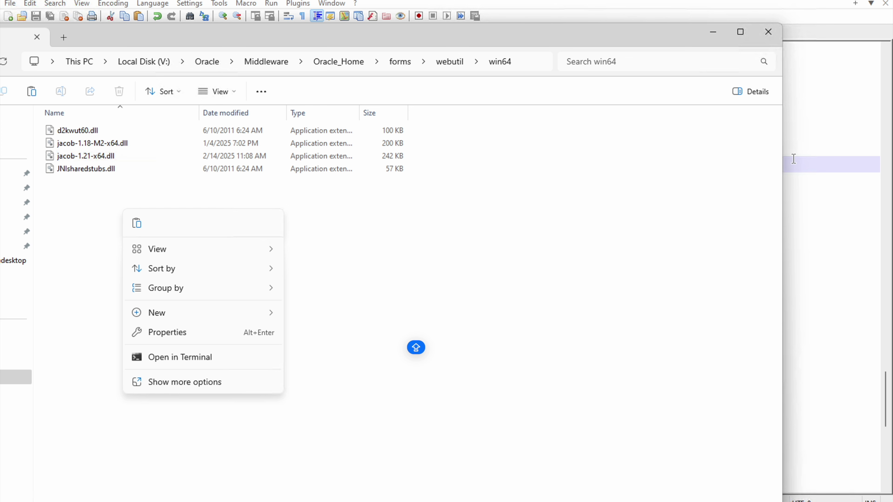
click(137, 224)
click(442, 176)
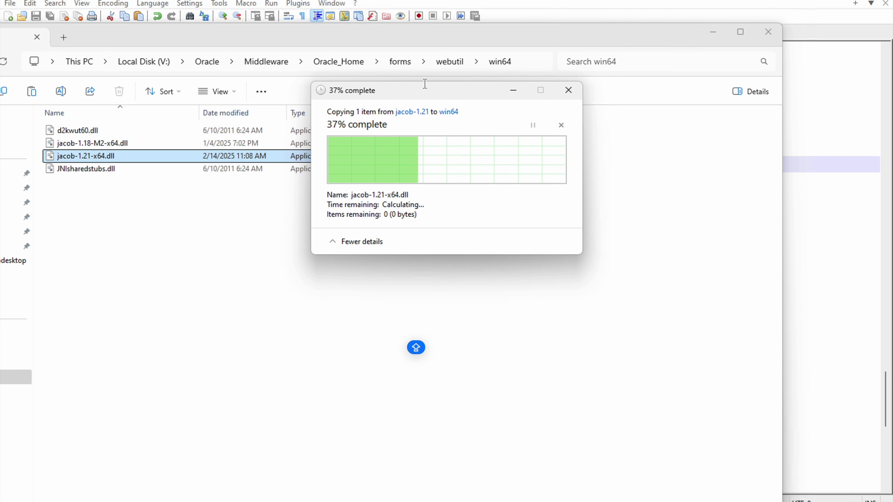
drag(494, 40, 492, 94)
click(626, 44)
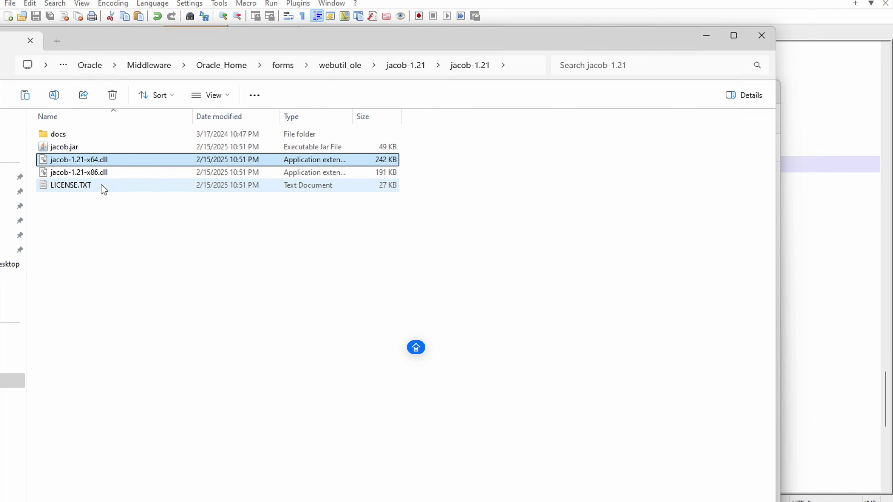
Step: Copy jacob-1.21-x86.dll and open the forms\webutil\win32 folder in the other window
right_click(98, 176)
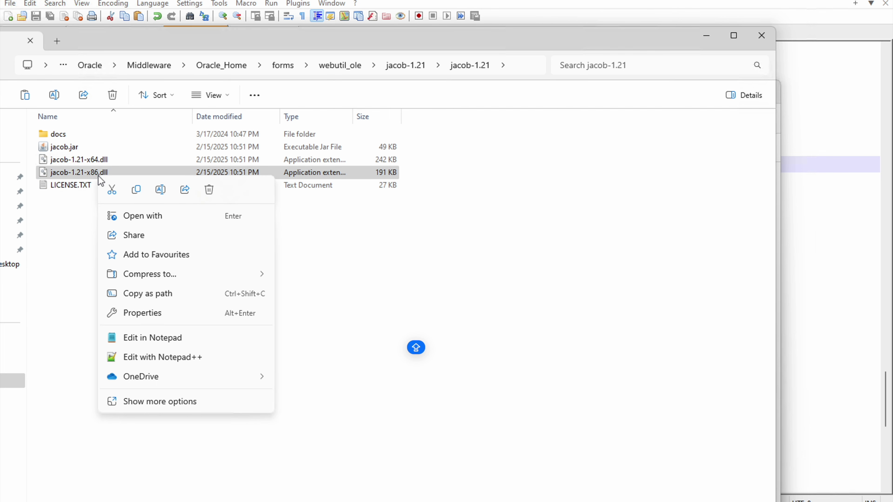
click(144, 197)
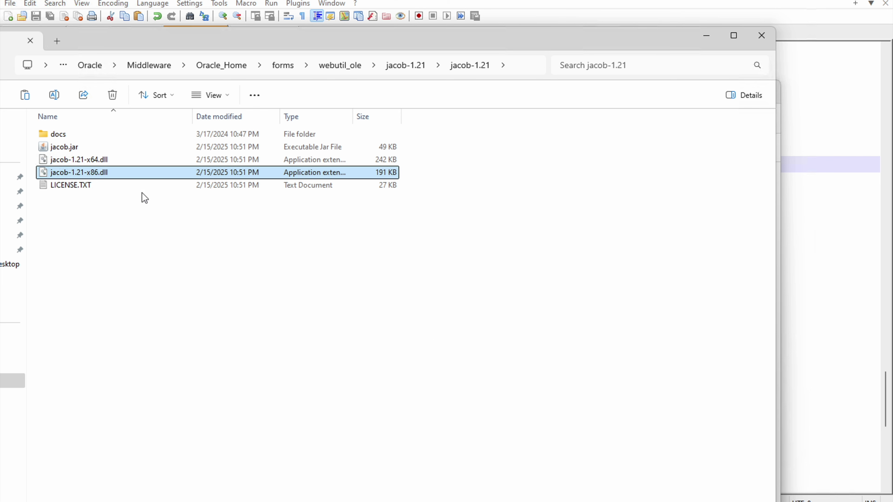
click(51, 173)
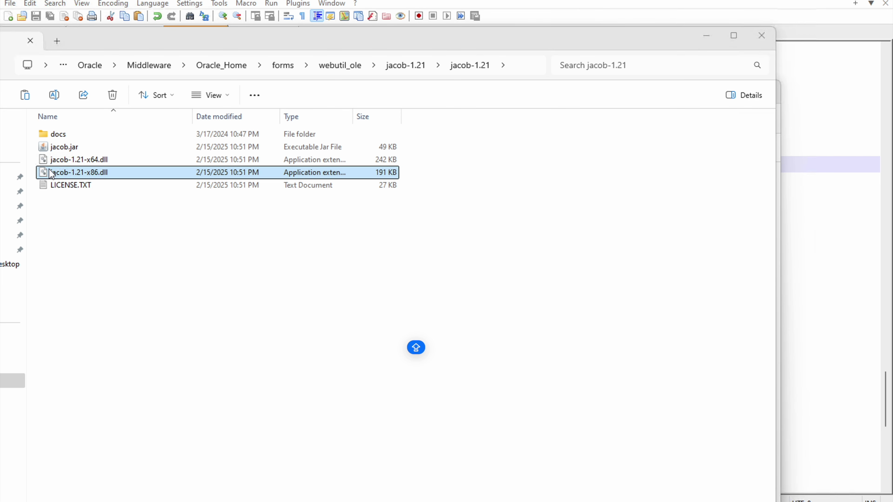
right_click(73, 174)
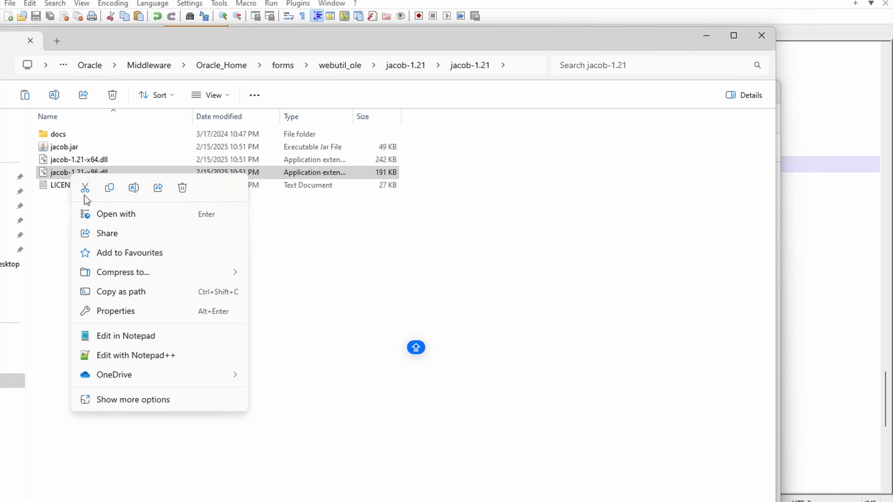
click(110, 188)
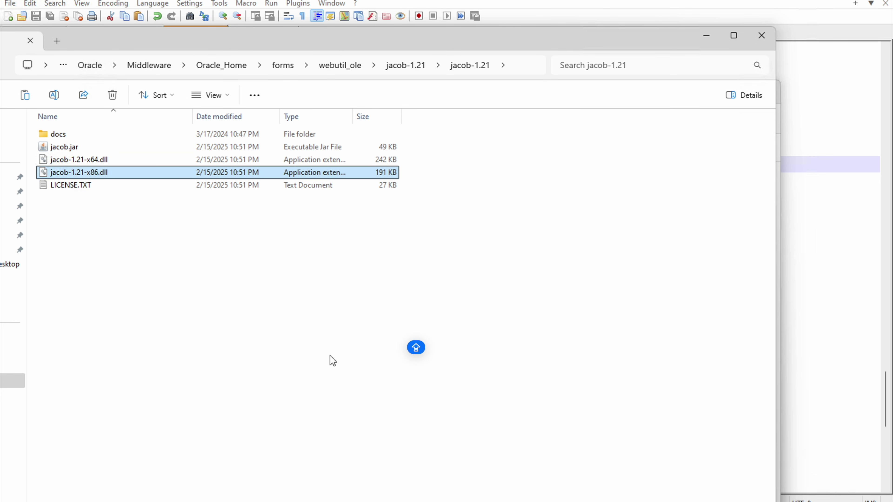
click(599, 461)
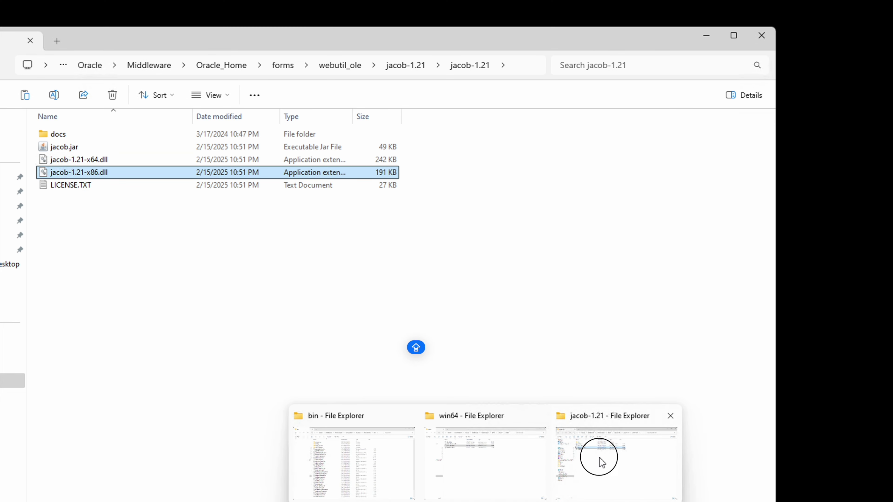
click(492, 449)
click(444, 124)
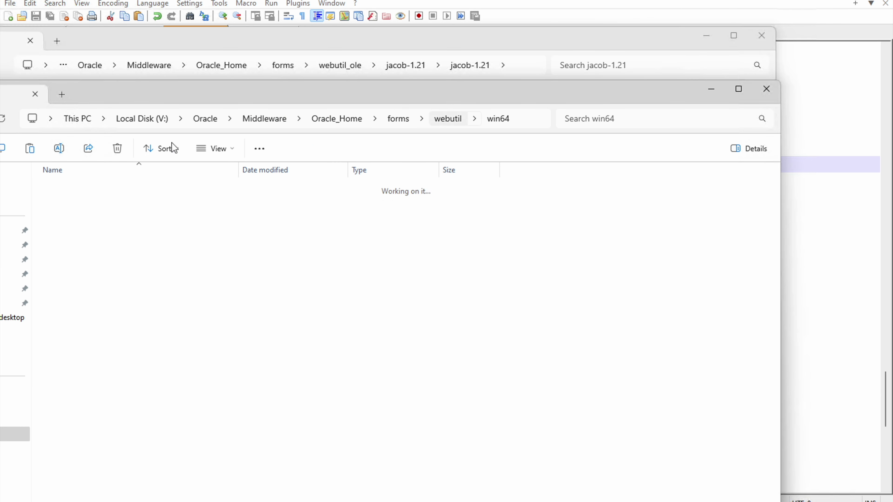
click(67, 190)
double_click(69, 191)
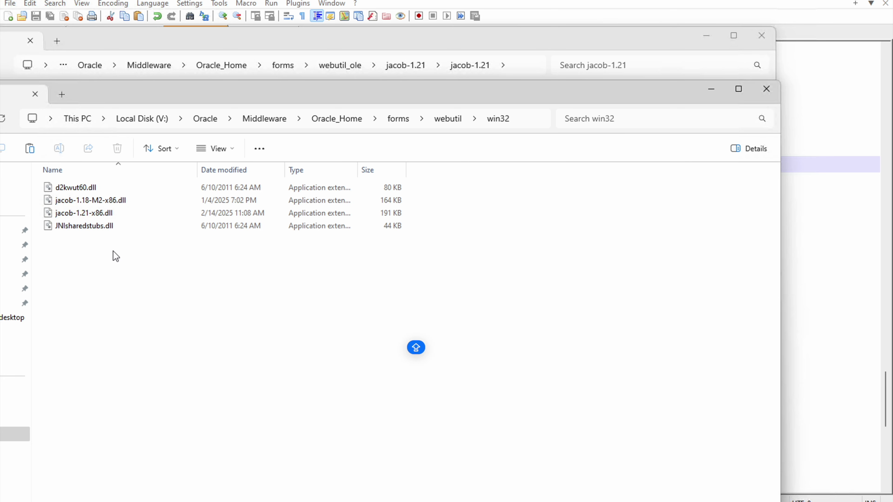
Step: Paste jacob-1.21-x86.dll into win32, replacing the older file
right_click(111, 257)
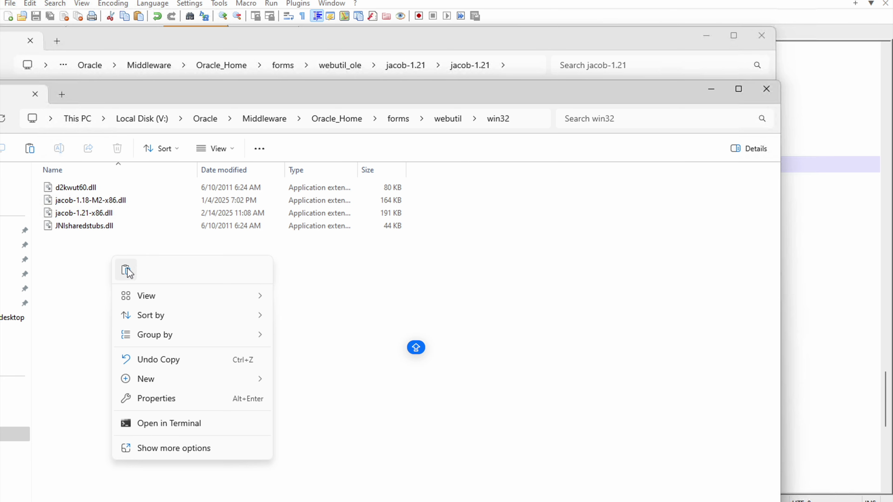
click(126, 270)
click(405, 168)
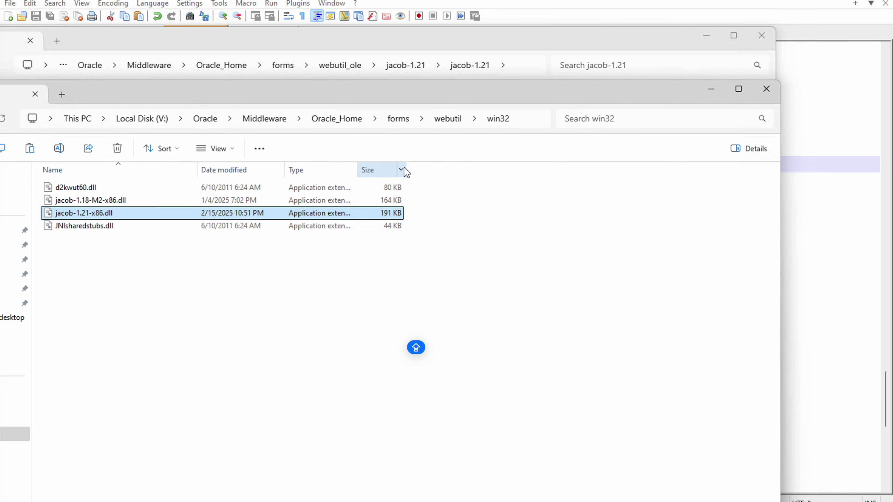
click(556, 50)
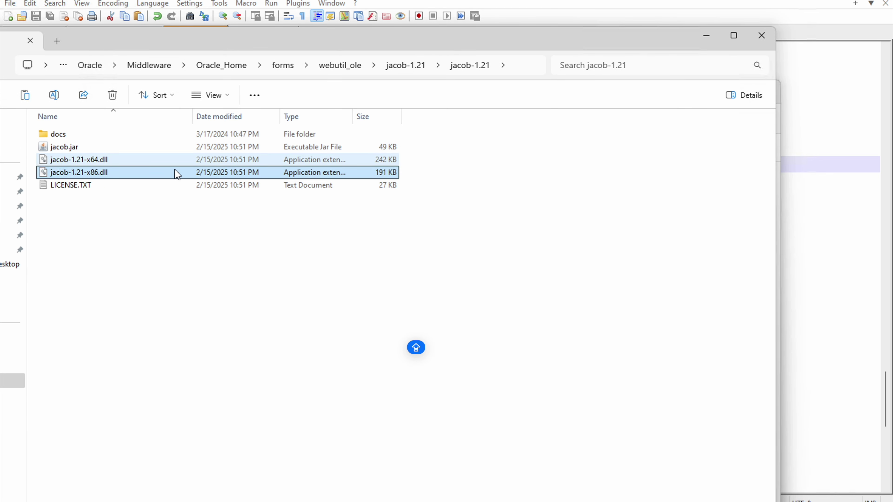
click(63, 147)
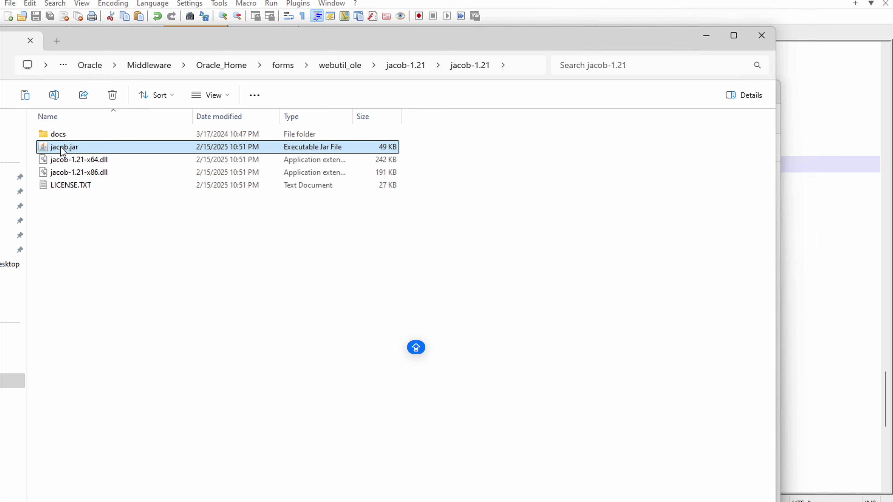
Step: Copy jacob.jar and go up from win32 to open the forms\java folder
right_click(62, 149)
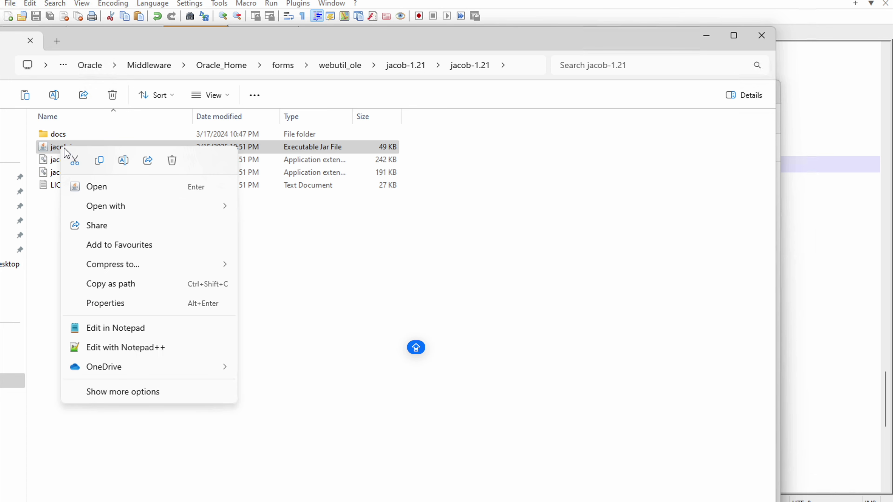
click(107, 166)
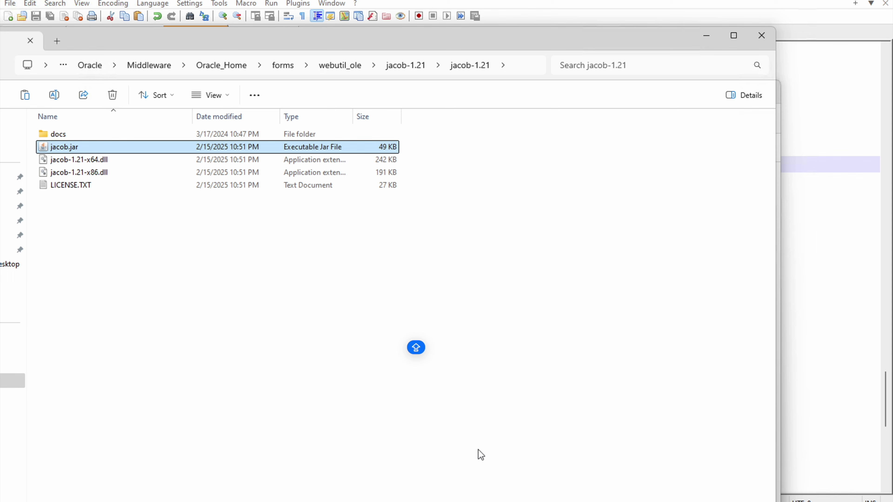
mouse_move(485, 500)
click(494, 469)
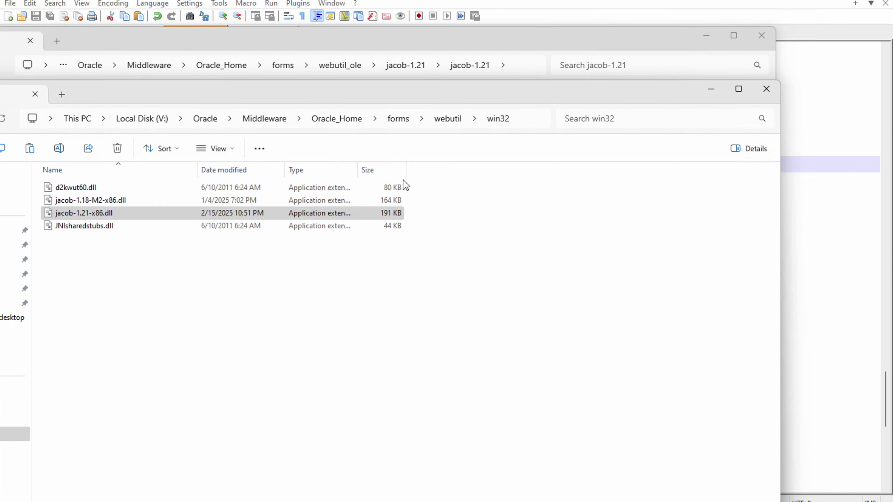
click(444, 120)
click(406, 119)
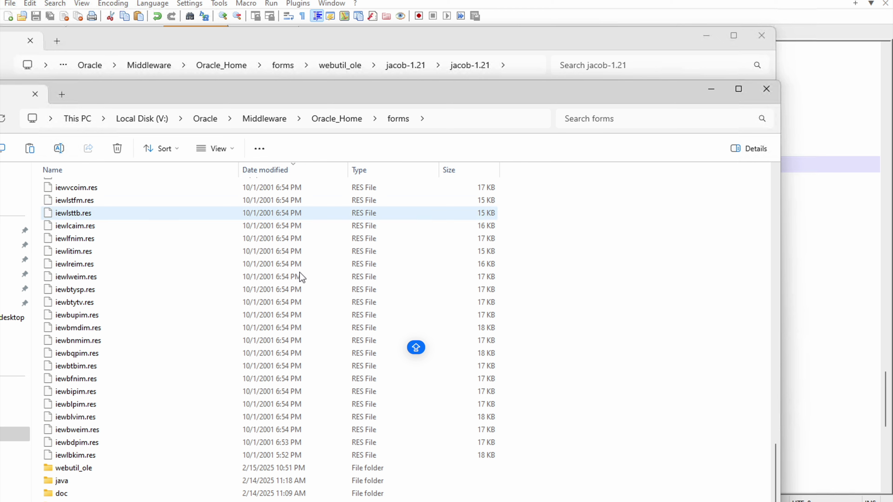
double_click(60, 482)
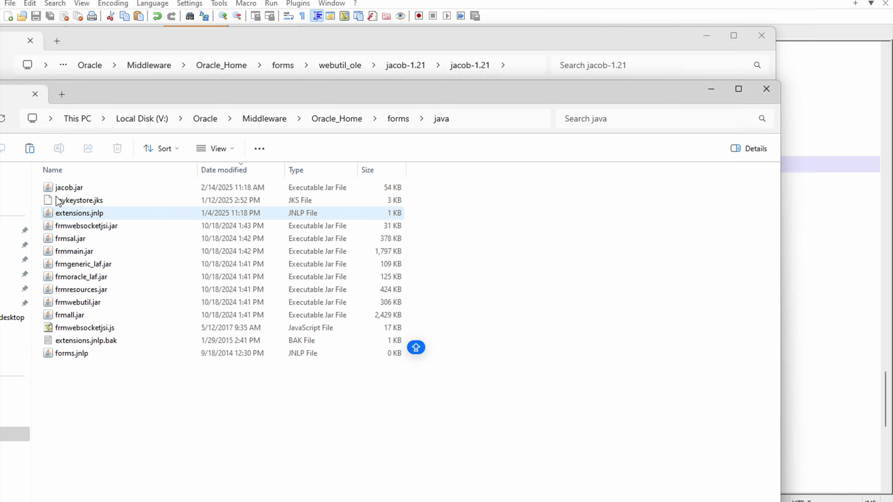
right_click(138, 415)
key(alt+F4)
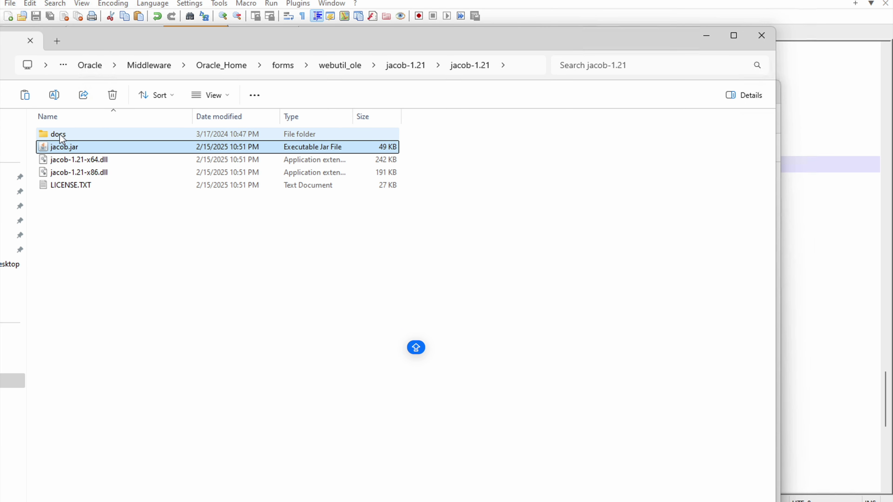
Step: Open the Jacob docs folder and copy all seven documentation items
double_click(62, 135)
drag(123, 275, 46, 135)
right_click(54, 142)
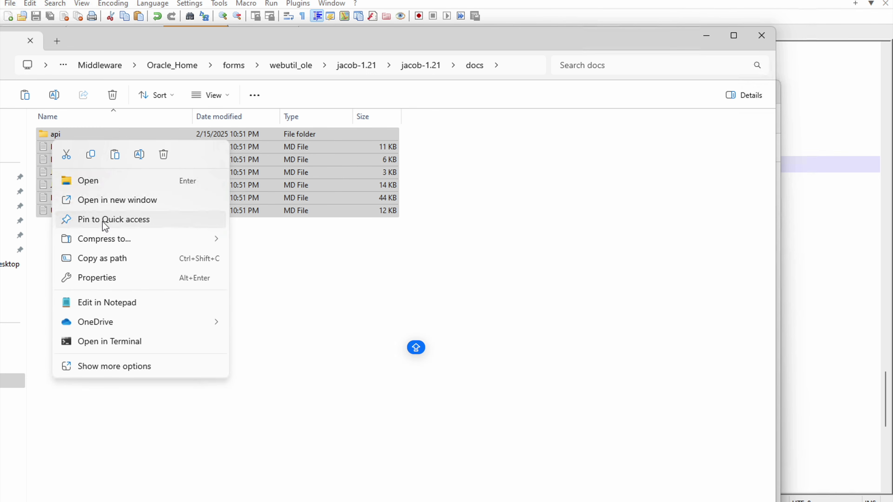
click(92, 156)
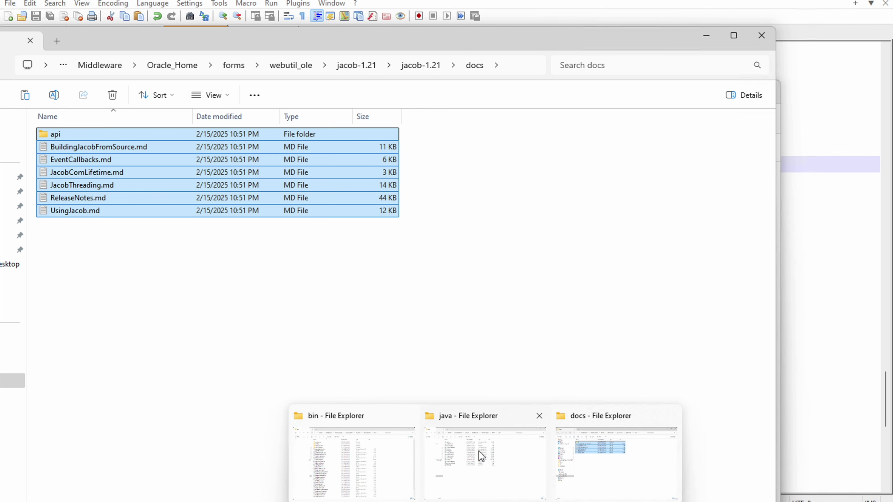
Step: In the other window, go up to forms and open its doc folder
click(478, 453)
click(396, 119)
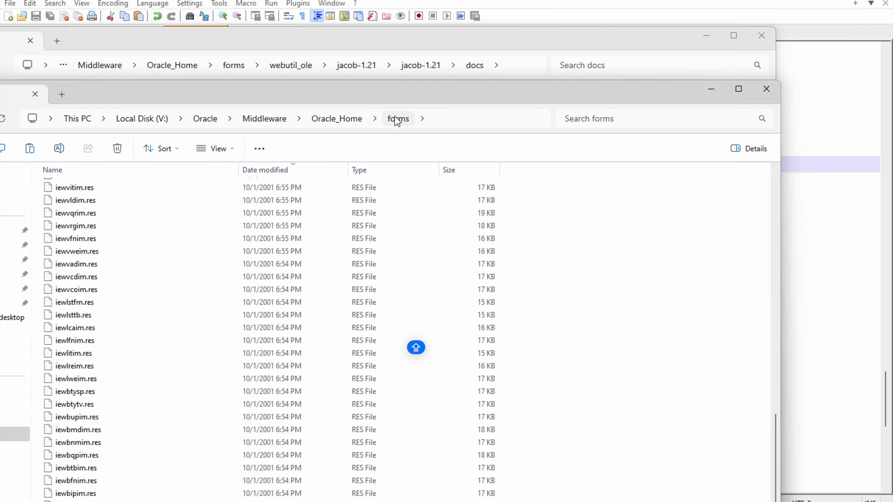
click(152, 240)
text(doc)
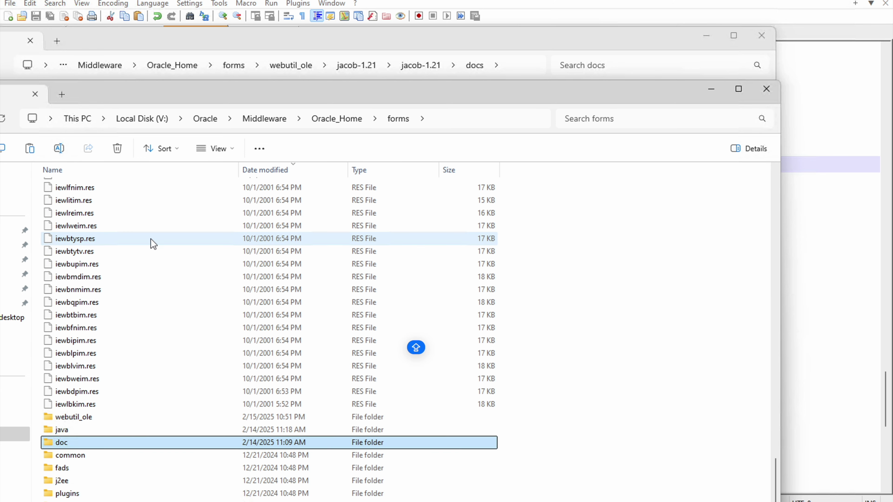
double_click(75, 442)
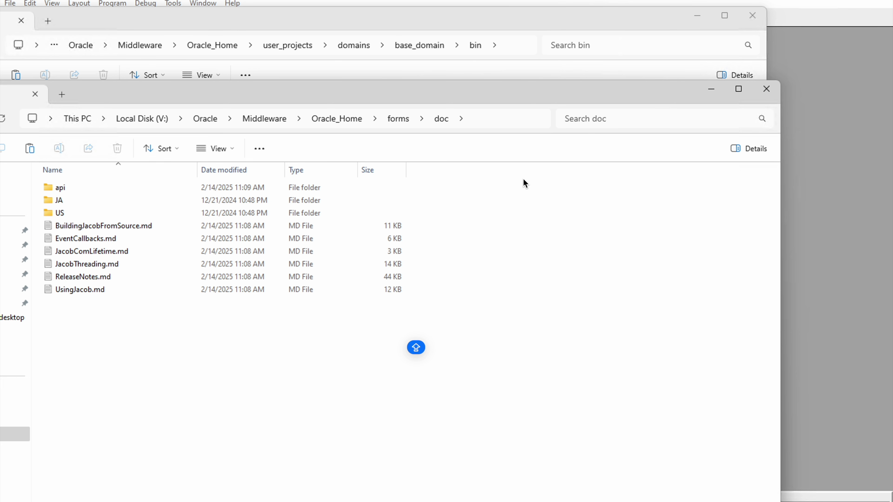
Step: Open forms\java, which contains extensions.jnlp, in the third Explorer window
mouse_move(487, 501)
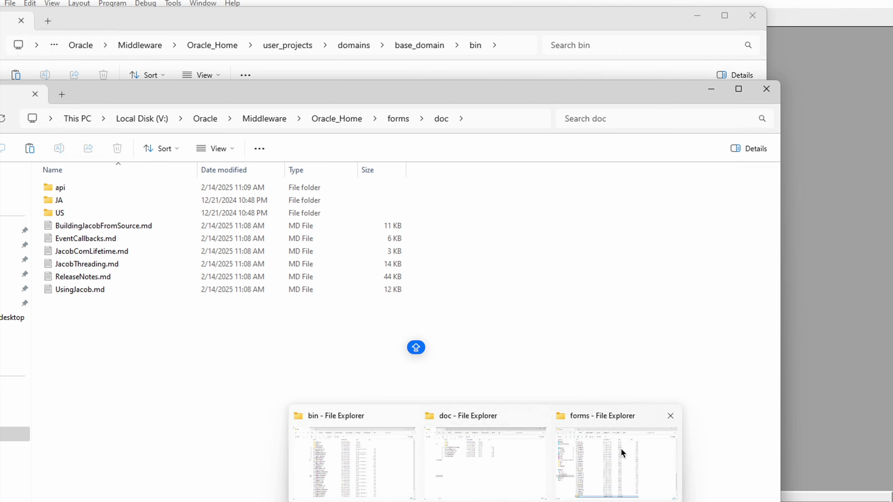
click(622, 454)
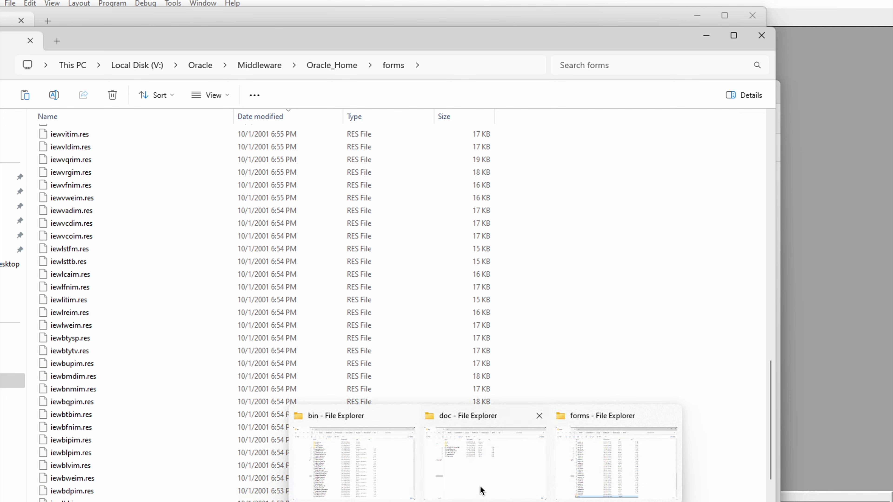
click(296, 138)
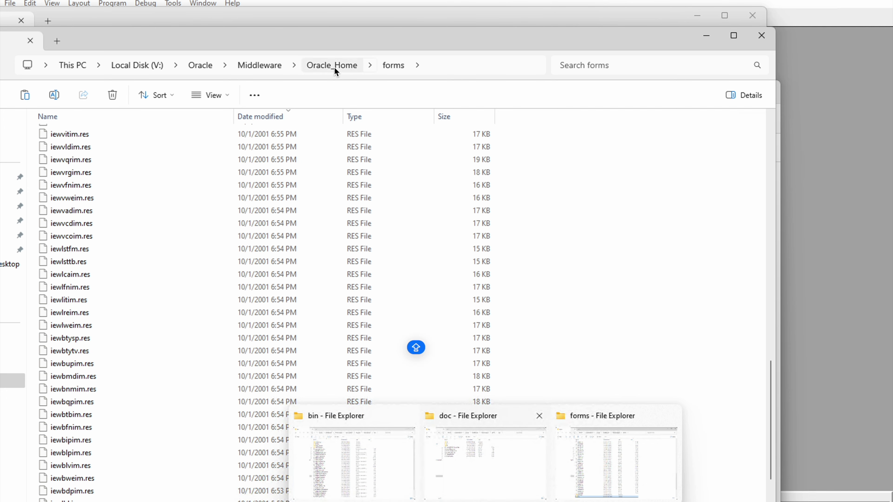
click(134, 232)
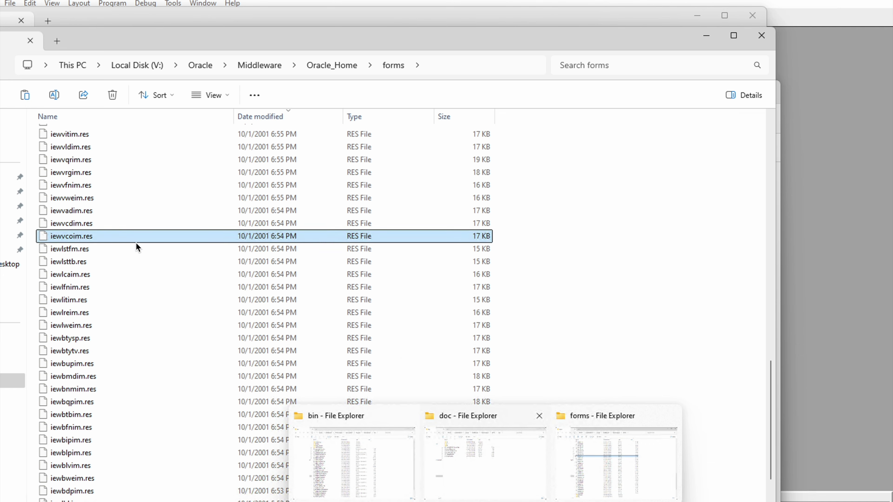
scroll(135, 243, down, 4)
double_click(67, 378)
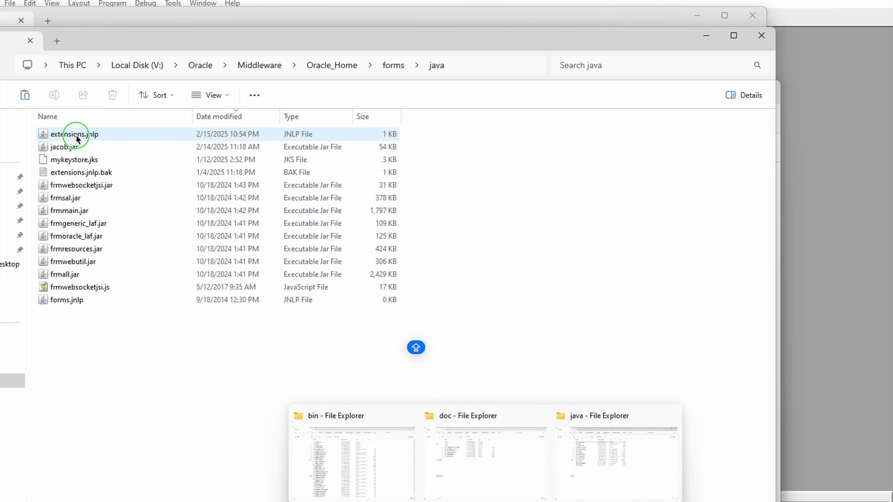
Step: Open extensions.jnlp in Notepad++, uncomment line 13's <jar href="jacob.jar"/>, and save
right_click(78, 140)
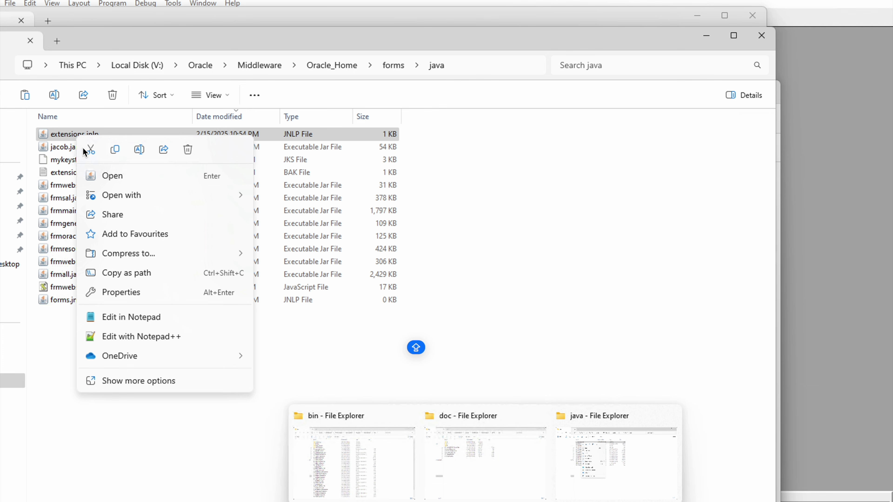
click(149, 338)
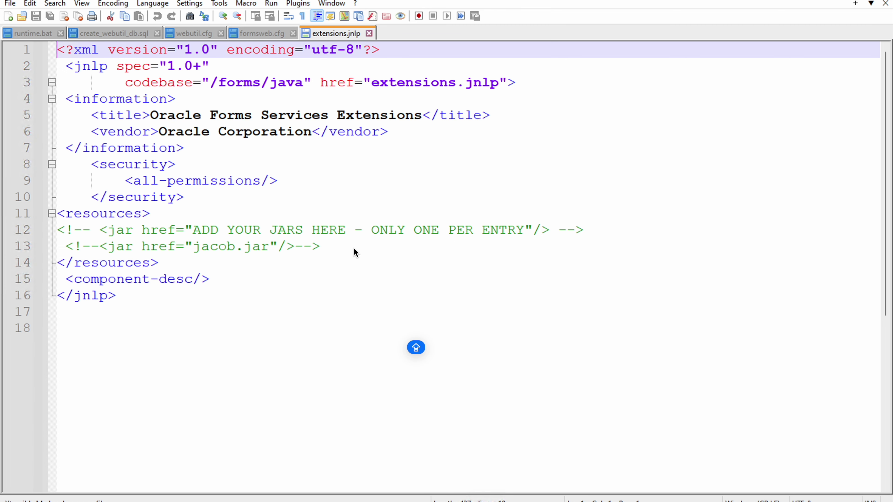
click(326, 248)
key(BackSpace)
key(BackSpace)
key(BackSpace)
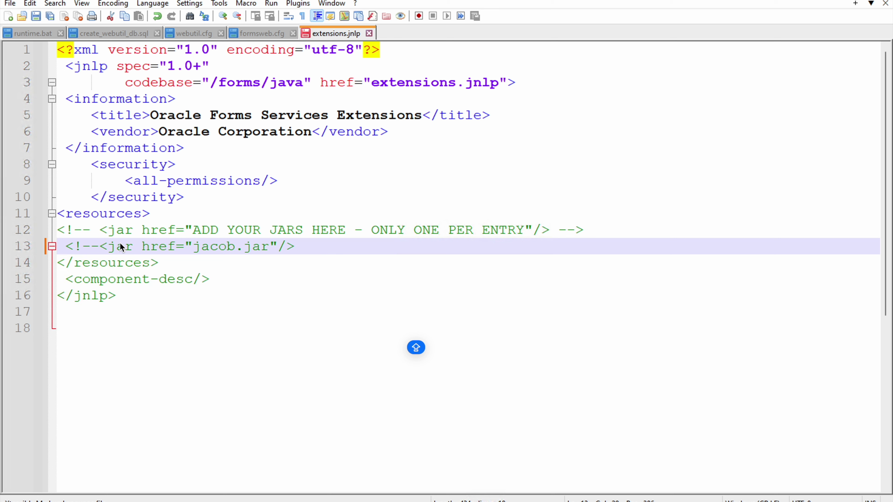
click(101, 244)
key(BackSpace)
key(BackSpace)
key(BackSpace)
key(BackSpace)
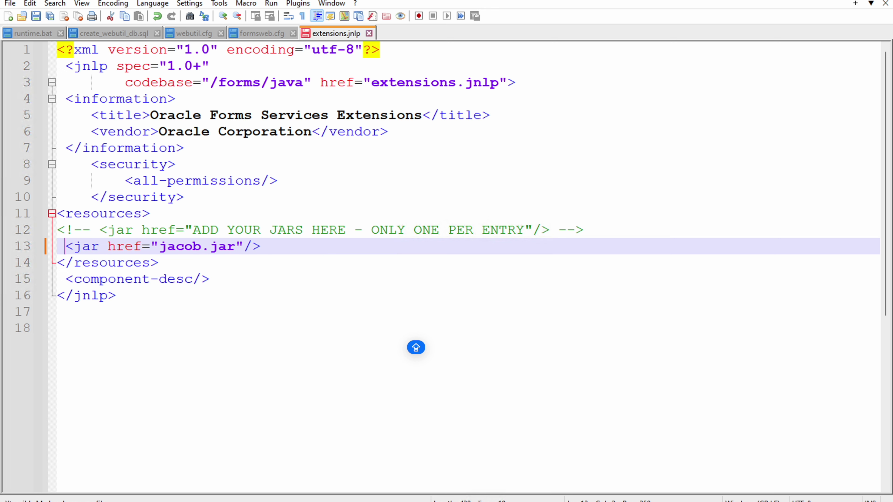
right_click(338, 33)
click(367, 69)
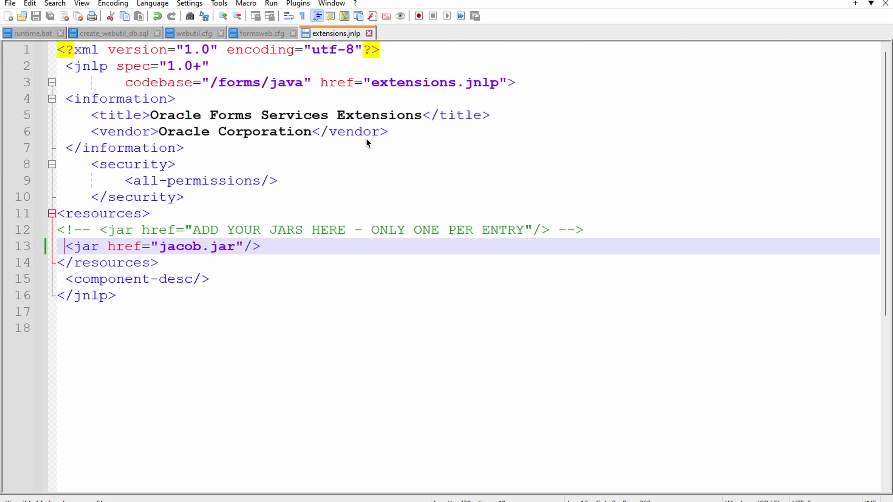
click(275, 323)
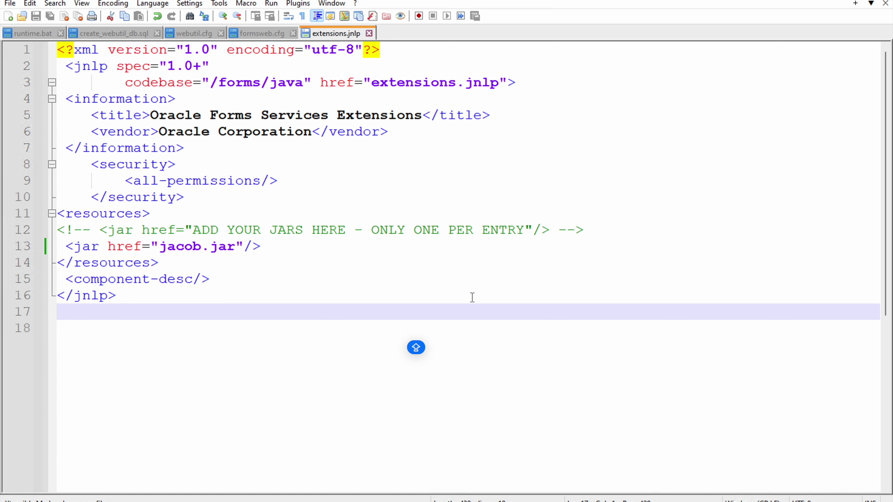
Step: Open the oracle_common folder in the Oracle_Home Explorer window
mouse_move(459, 500)
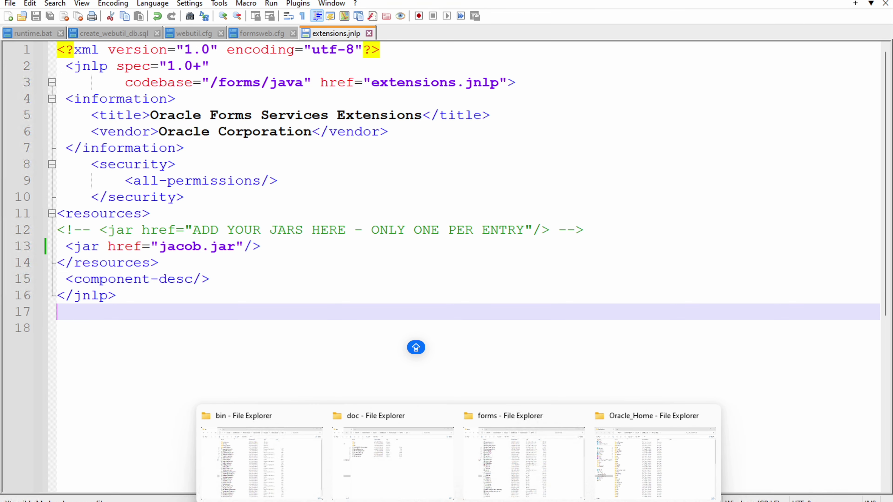
click(641, 448)
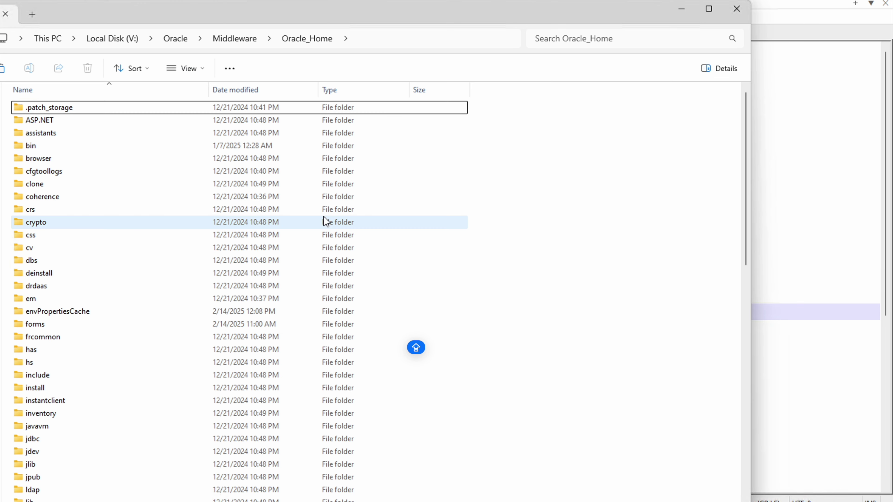
click(73, 180)
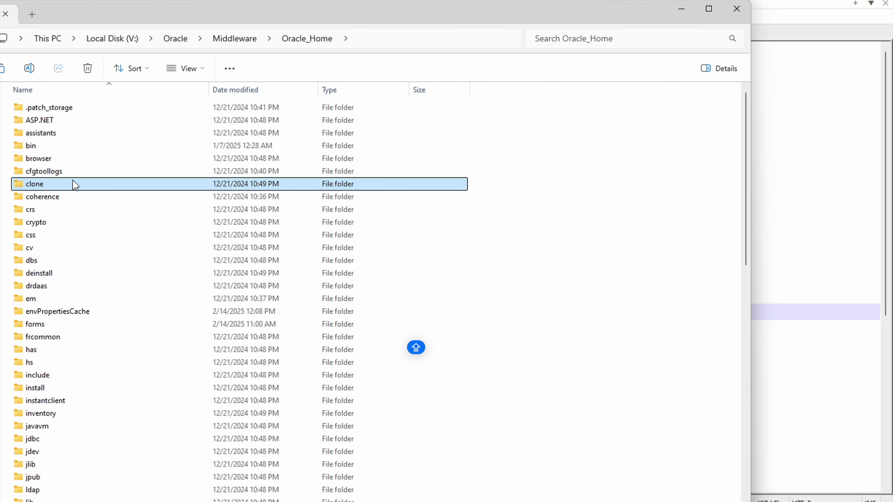
click(72, 259)
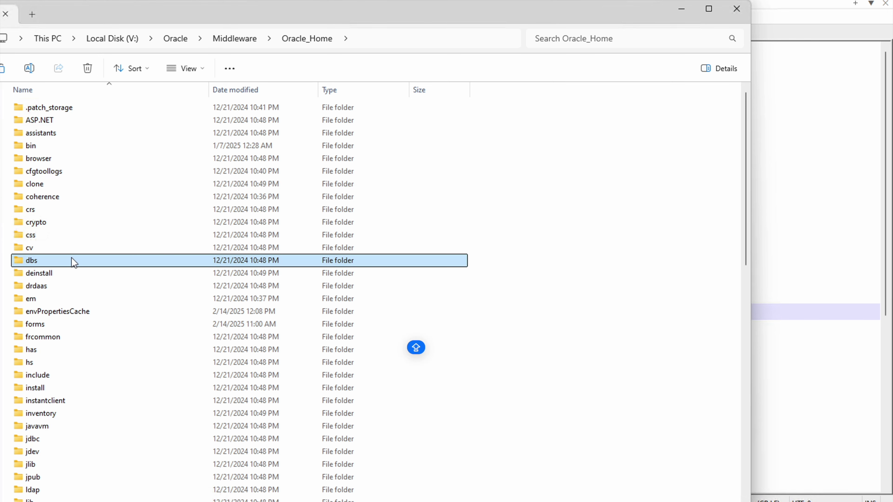
key(o)
key(Down)
key(Down)
key(Down)
key(Down)
key(Down)
key(Down)
key(Down)
key(Down)
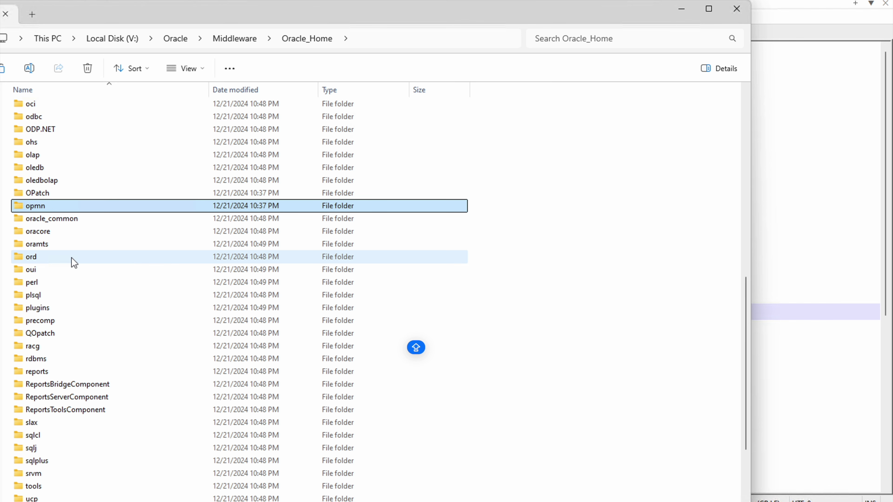
key(Down)
key(Return)
Step: Open jdk\bin inside oracle_common, then search Windows for cmd
key(Down)
key(Down)
key(Down)
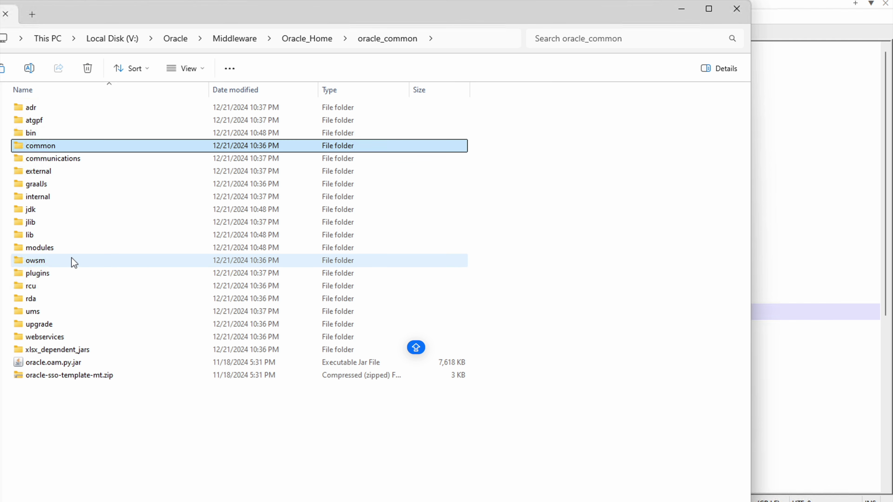
key(Down)
key(Down)
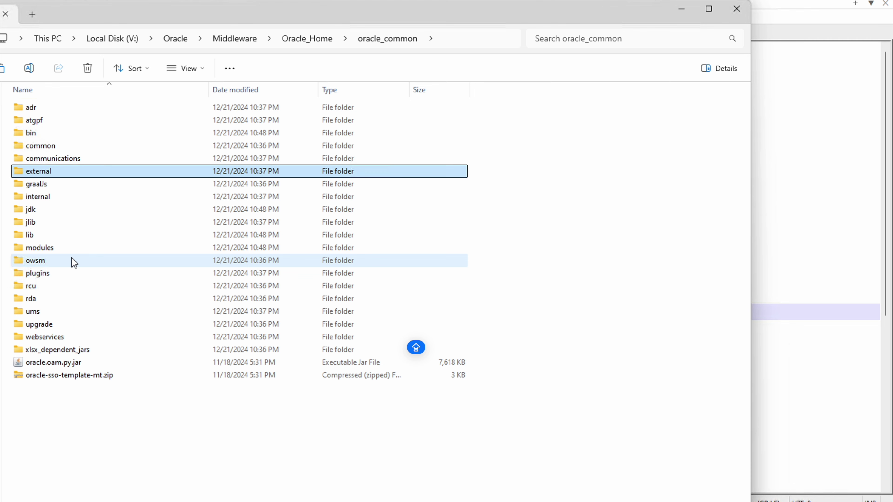
key(Up)
key(Up)
key(Up)
key(j)
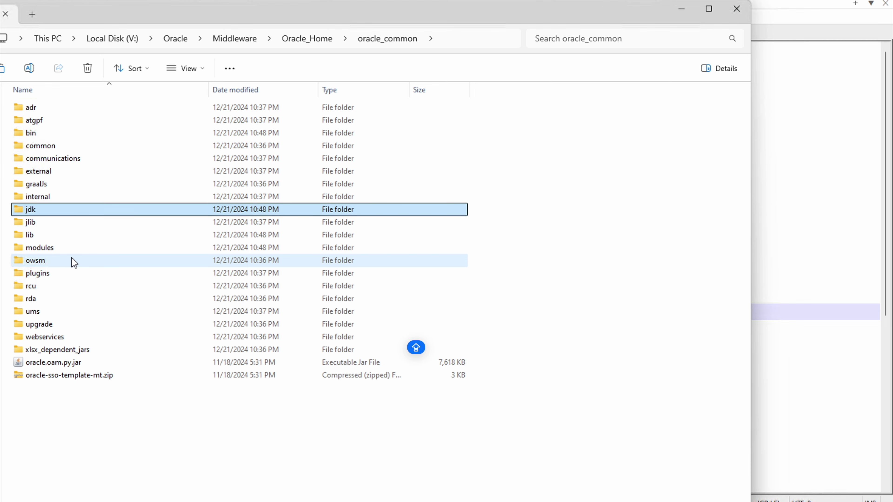
key(Return)
key(Down)
key(Up)
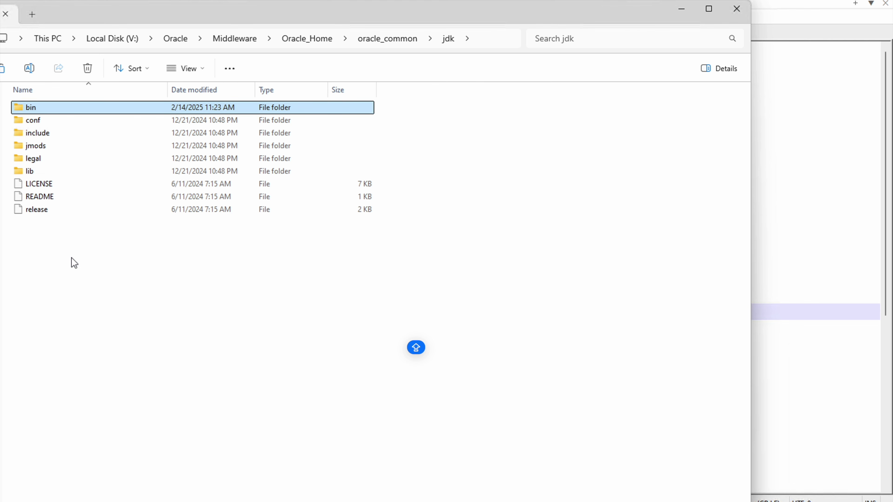
key(Return)
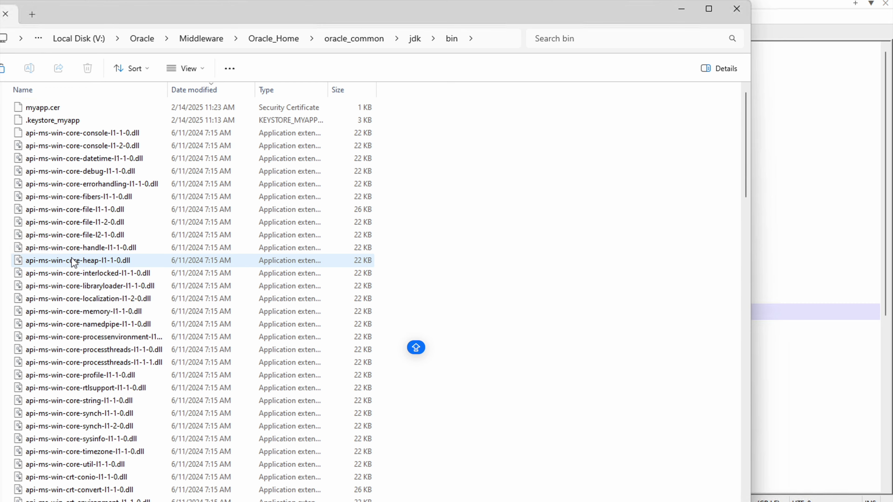
key(super+s)
text(cmd)
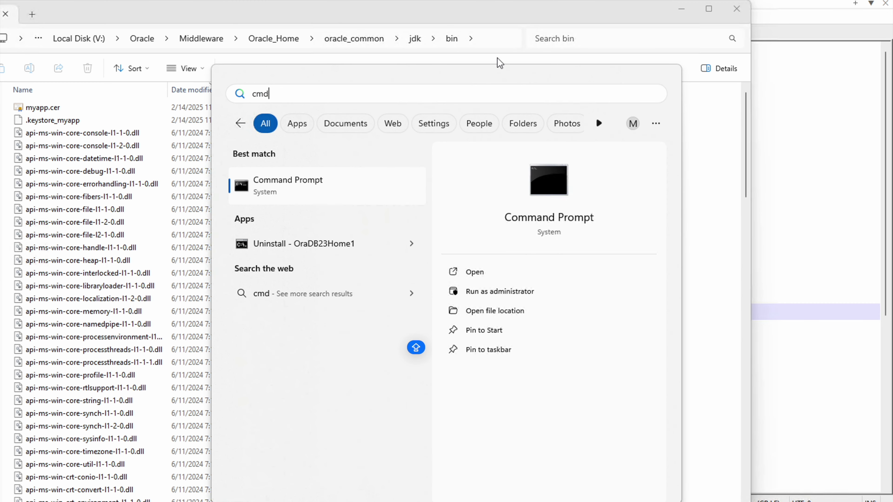
Step: In an administrator Command Prompt, move to the V: drive's jdk\bin folder and clear the screen
click(499, 299)
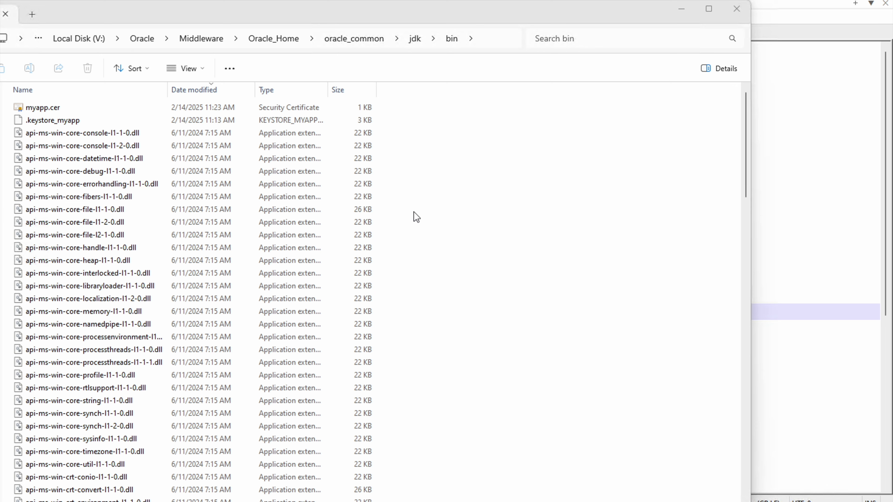
text(cd)
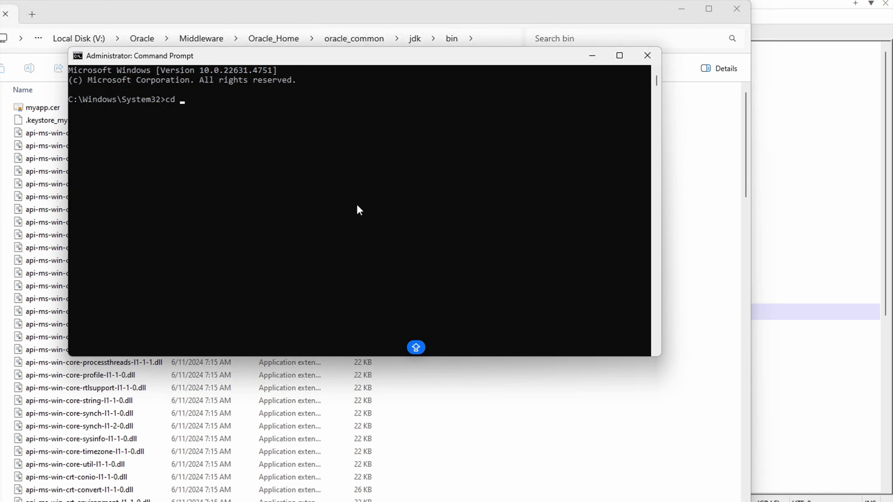
text(V:\Oracle\Middleware\Oracle_Home\oracle_common\jdk\bin)
key(Return)
text(c)
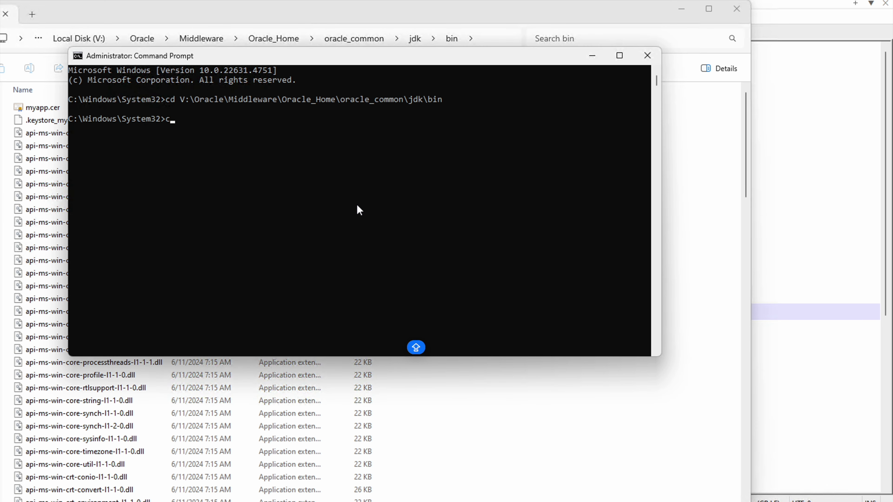
key(BackSpace)
text(v:)
key(Return)
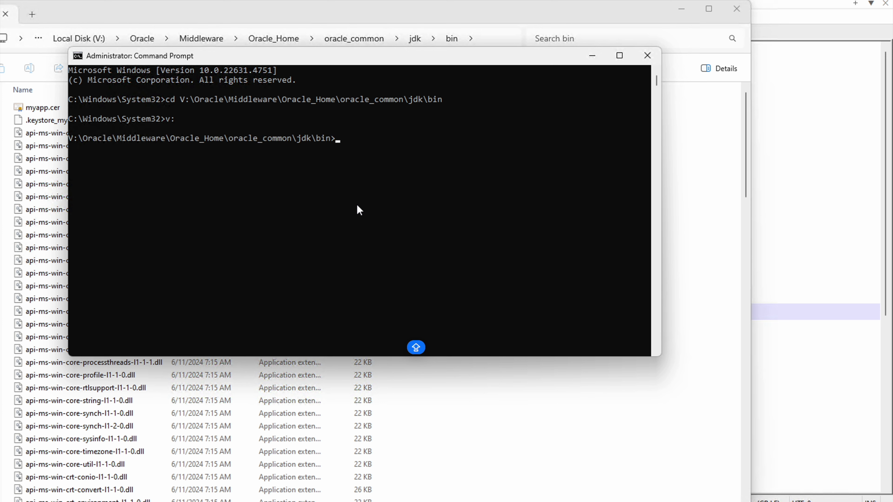
text(cls)
key(Return)
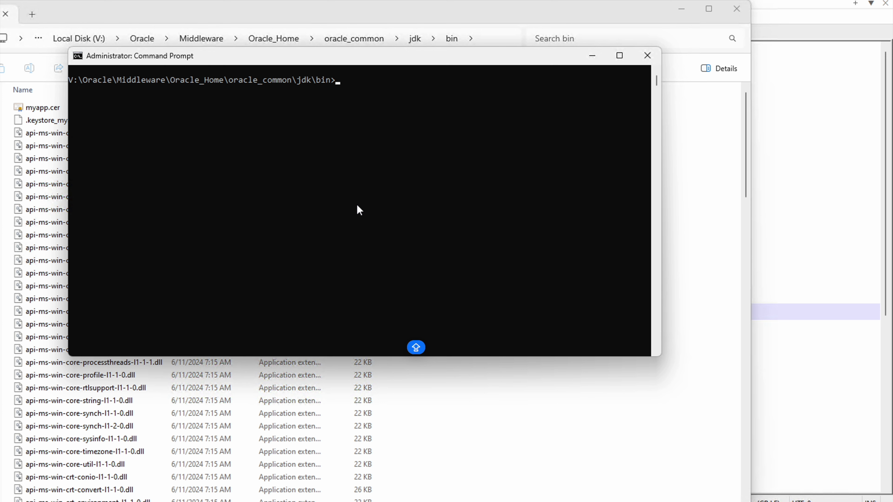
Step: Run keytool -genkey with alias etechwise, RSA, keystore .keystore_etechwise, validity 3650 (rejected: missing space)
text(keyt)
key(Tab)
text(-genkey)
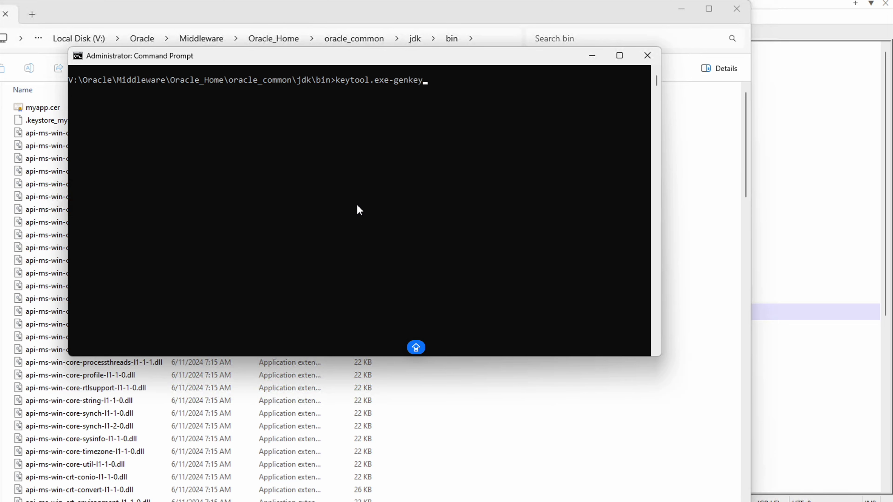
text( -alias etechwise -key)
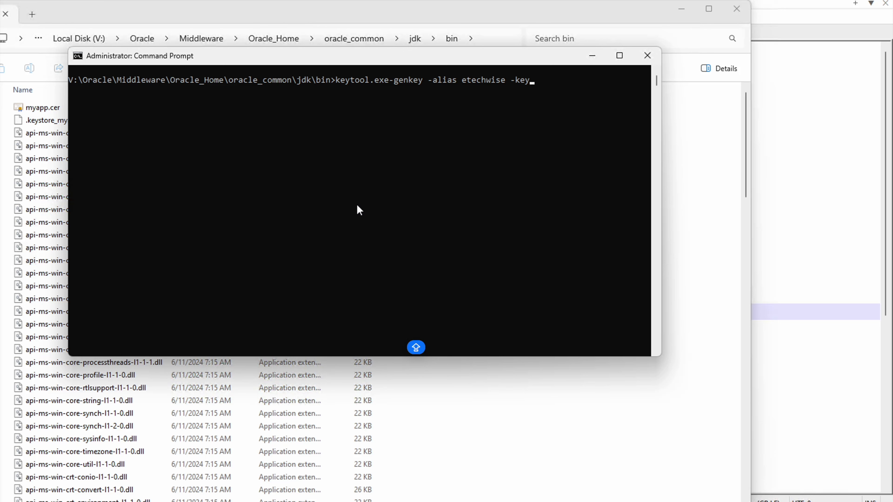
text(alg RSA)
key(BackSpace)
key(BackSpace)
key(BackSpace)
text(S)
key(BackSpace)
text(SA)
text( -)
text(keystore )
text(.)
text(key)
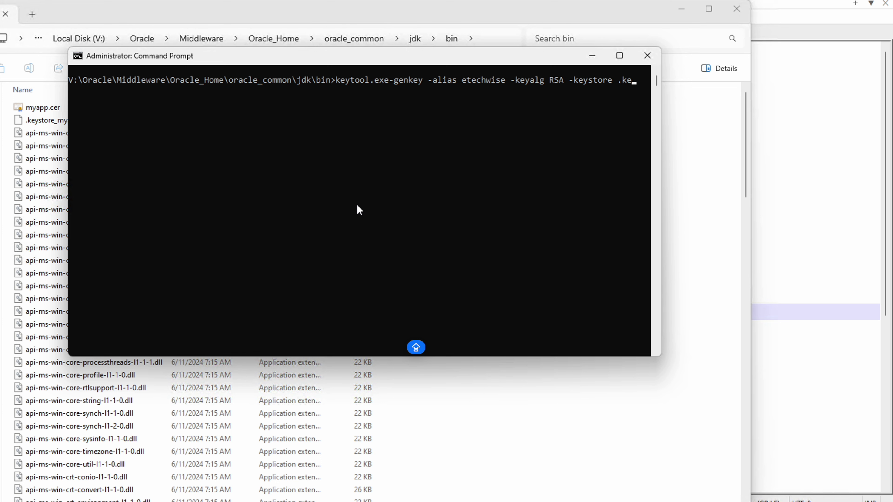
text(store_etechwise -val)
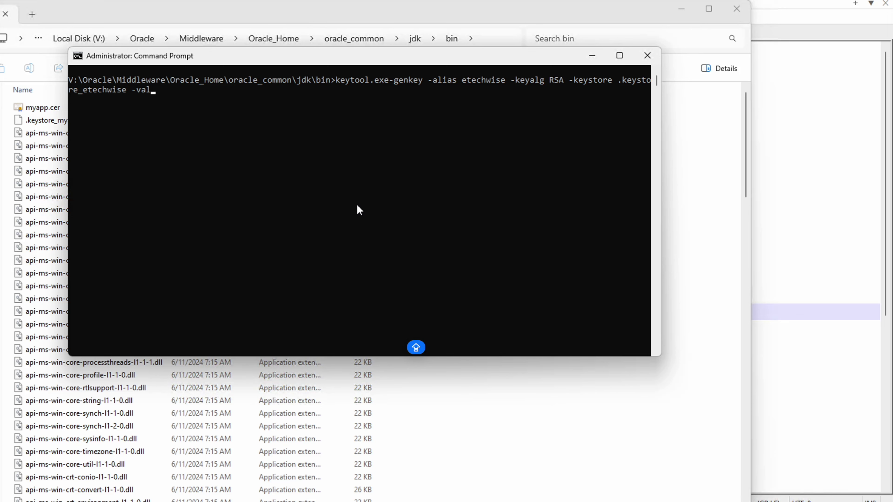
text(id)
text(ity 35)
key(BackSpace)
text(650)
key(Return)
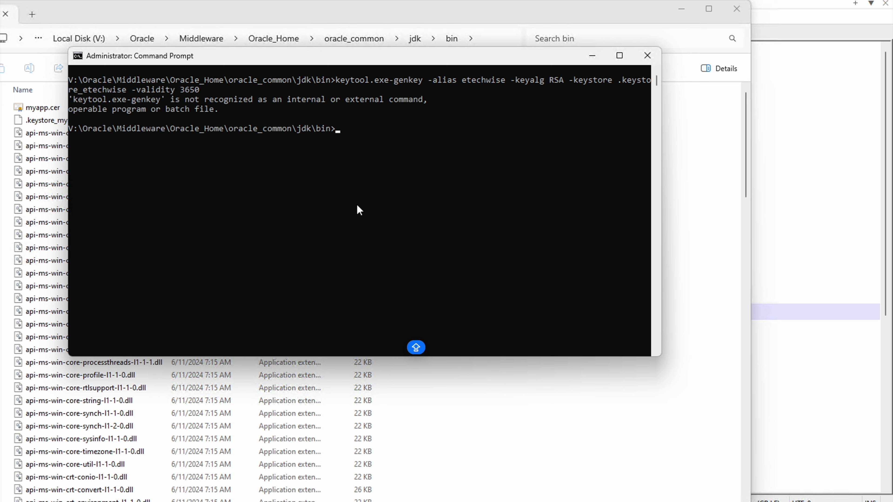
Step: Rerun the keytool command with a space after keytool.exe and enter the keystore password twice
key(Up)
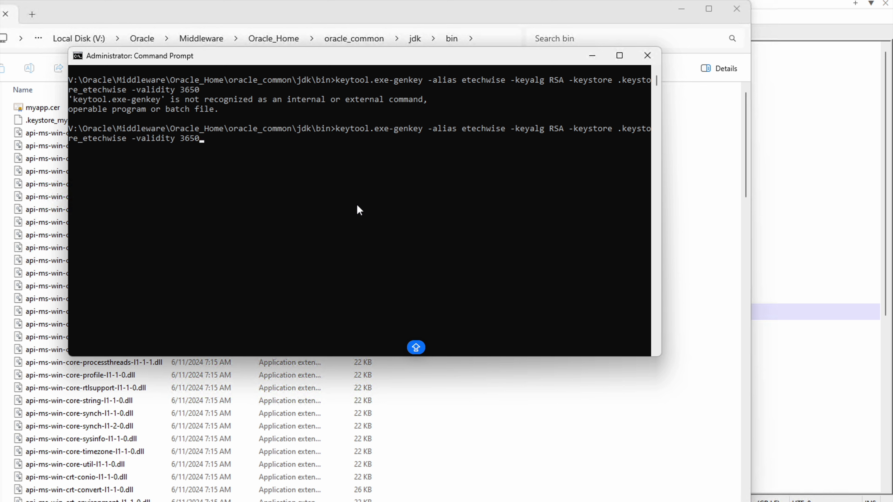
key(Left)
key(Left)
key(Left)
key(Left)
key(Left)
key(Left)
key(Left)
key(Left)
key(Left)
key(Left)
key(Left)
key(Left)
key(Left)
key(Left)
key(Left)
key(Left)
key(Left)
key(Left)
key(Left)
key(Left)
key(Left)
key(Left)
key(Left)
key(Left)
key(Left)
key(Left)
key(Left)
key(Left)
key(Left)
key(Left)
key(Left)
key(Left)
key(Left)
key(Left)
key(Left)
key(Left)
key(Left)
key(Left)
key(Left)
key(Left)
key(Left)
key(Left)
key(Left)
key(Left)
key(Left)
key(Left)
key(Left)
key(Left)
key(Left)
key(Left)
key(Left)
key(Left)
key(Left)
key(Left)
key(Left)
key(Left)
key(Left)
key(Left)
key(Return)
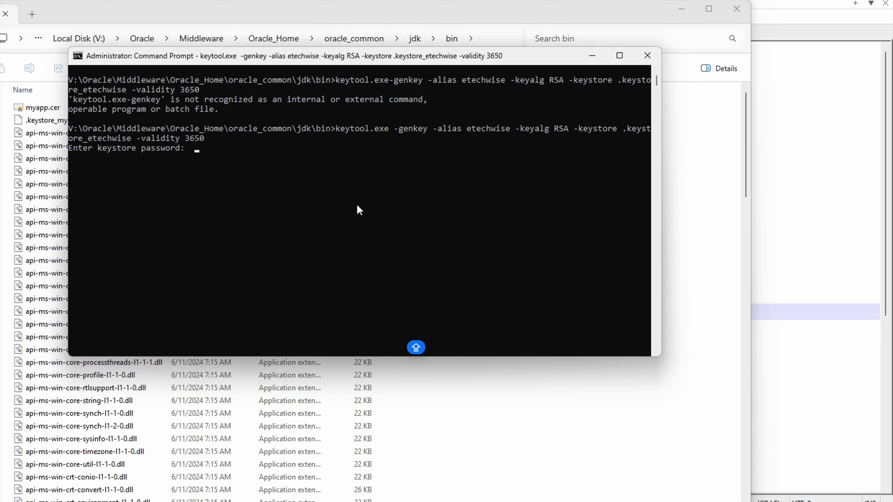
key(Return)
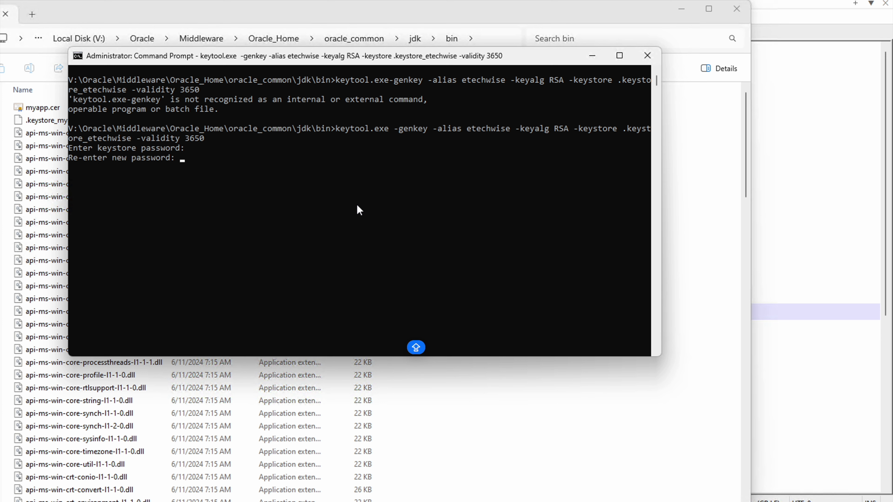
key(Return)
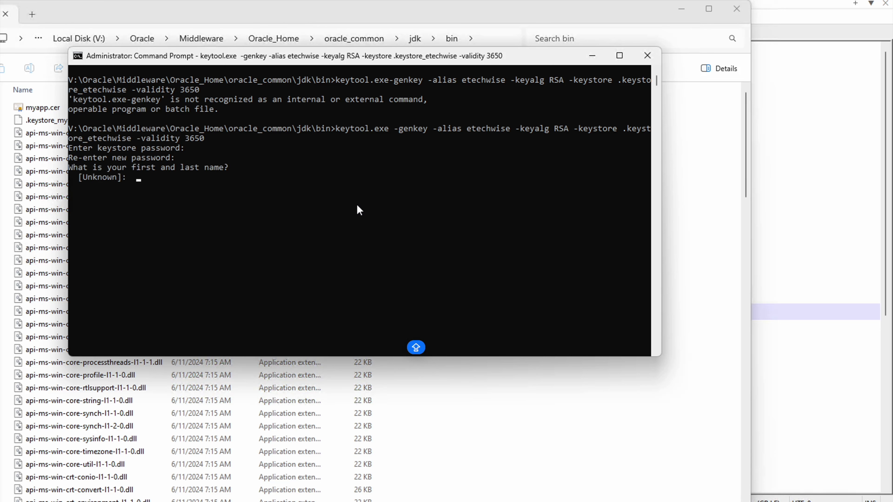
Step: Answer the certificate prompts: name 'etechwise admin', unit IT, organization etechwise
text(etechwise admin)
key(Return)
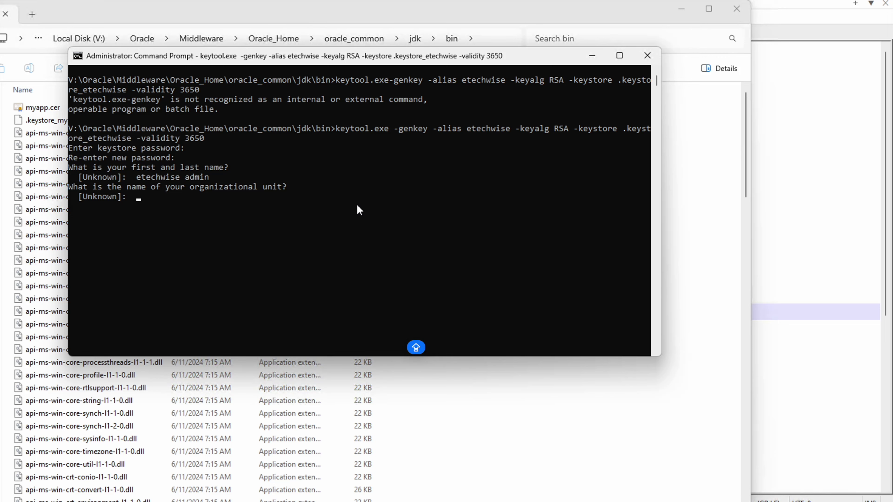
text(IT)
key(Return)
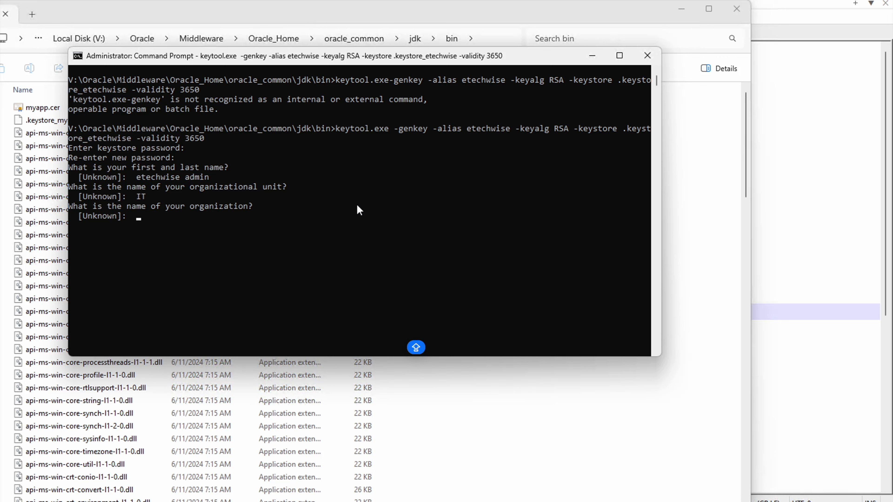
text(etechwise)
key(Return)
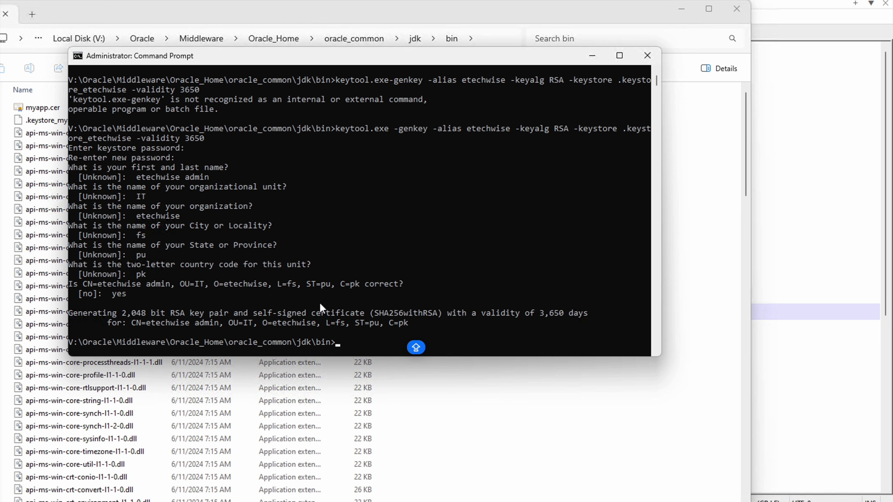
scroll(443, 270, down, 2)
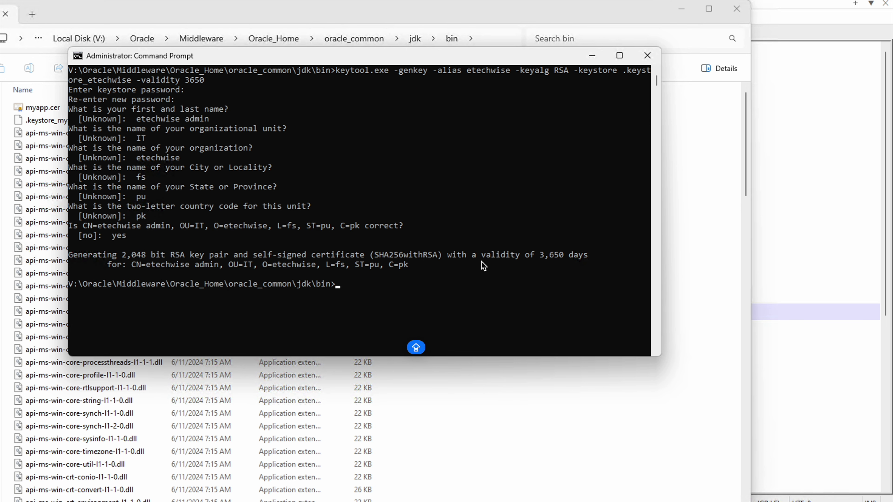
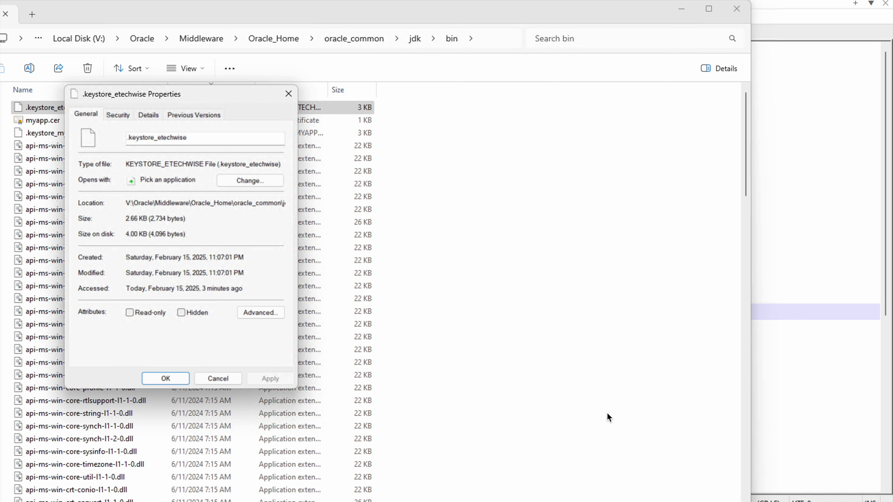
Step: Close the .keystore_etechwise Properties dialog and return to the administrator Command Prompt
click(224, 378)
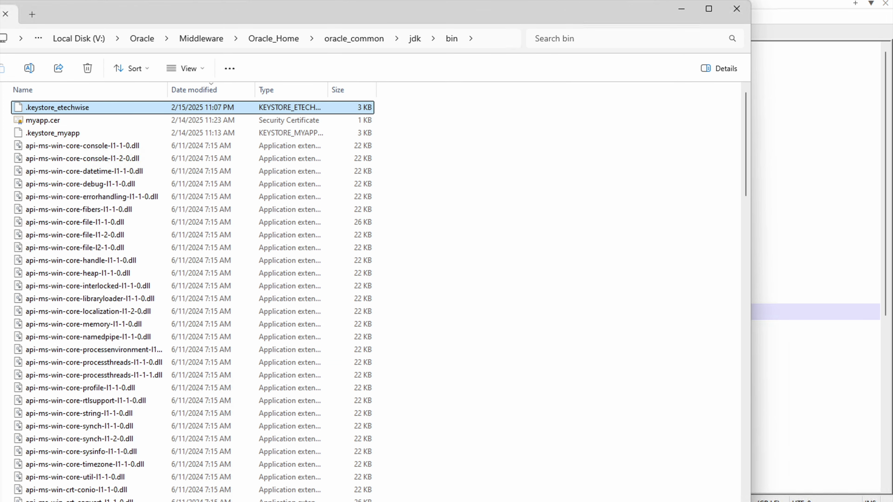
click(778, 477)
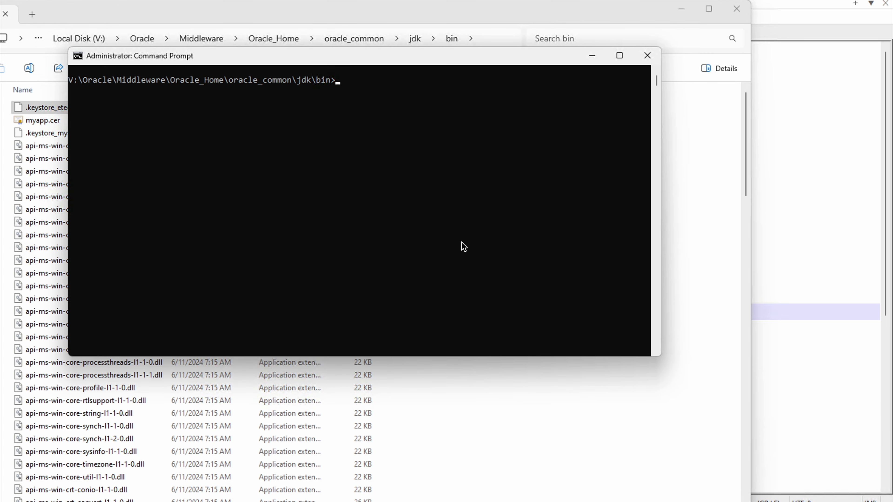
Step: Start a jarsigner.exe command in Command Prompt using Tab completion
text(jars)
key(Tab)
key(BackSpace)
key(BackSpace)
key(BackSpace)
key(BackSpace)
key(BackSpace)
key(BackSpace)
key(BackSpace)
key(BackSpace)
key(BackSpace)
key(BackSpace)
key(BackSpace)
key(BackSpace)
key(BackSpace)
text(KJAR)
key(BackSpace)
key(BackSpace)
key(BackSpace)
key(BackSpace)
text(JAR)
key(Tab)
Step: Add -keystore .keystore_etechwise and -storepass with the keystore password to the command
text(-KEYSTORE)
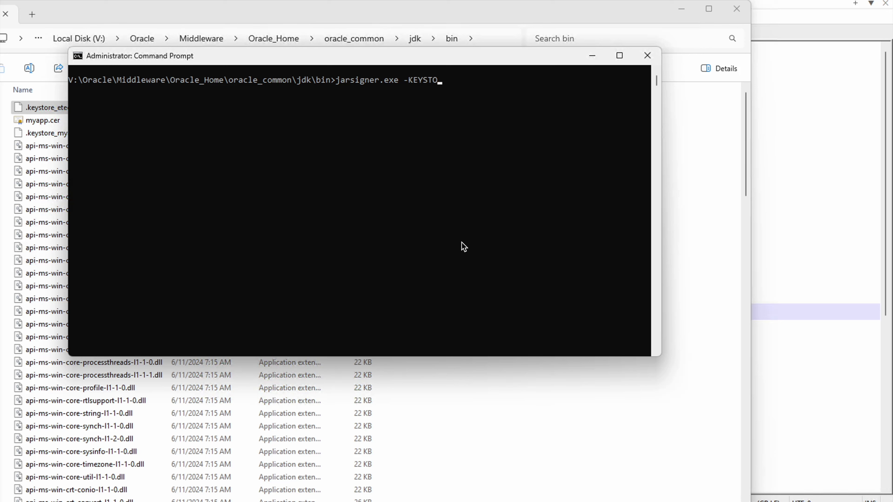
key(BackSpace)
key(BackSpace)
key(BackSpace)
key(BackSpace)
key(BackSpace)
key(BackSpace)
key(BackSpace)
key(BackSpace)
text(keystoe)
key(BackSpace)
key(BackSpace)
text(re)
key(BackSpace)
key(BackSpace)
key(BackSpace)
text(ore .k)
key(Tab)
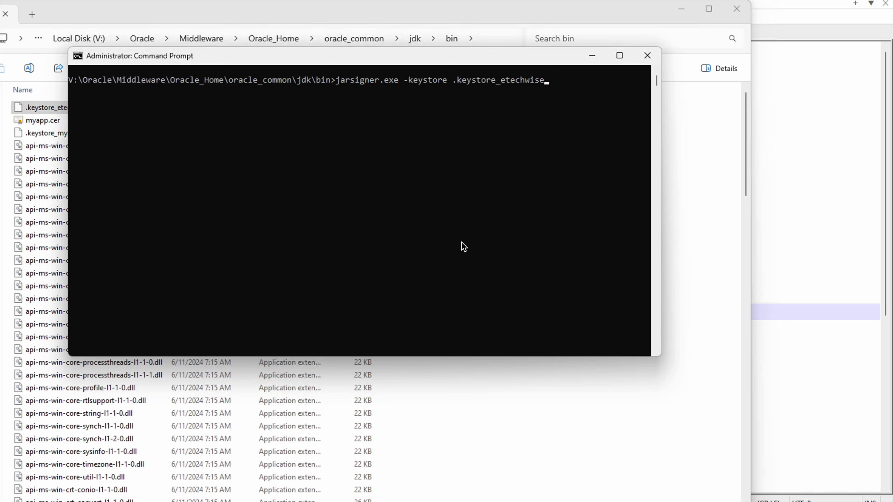
text(-storepass oracle)
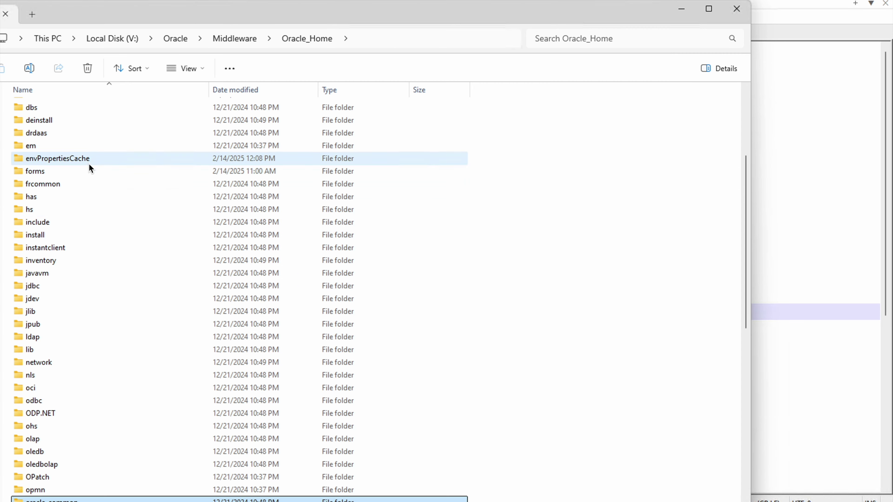
Step: Browse to Oracle_Home > forms > java in File Explorer and select jacob.jar
click(84, 206)
scroll(85, 206, up, 3)
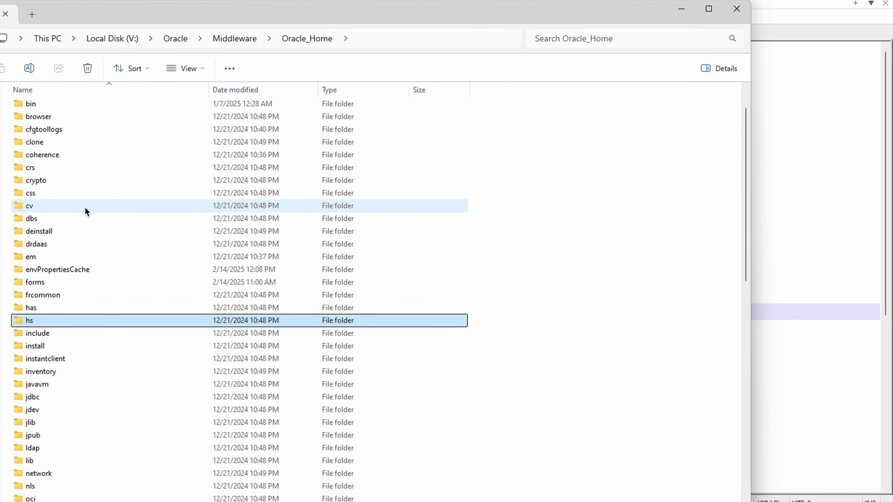
click(101, 282)
double_click(60, 283)
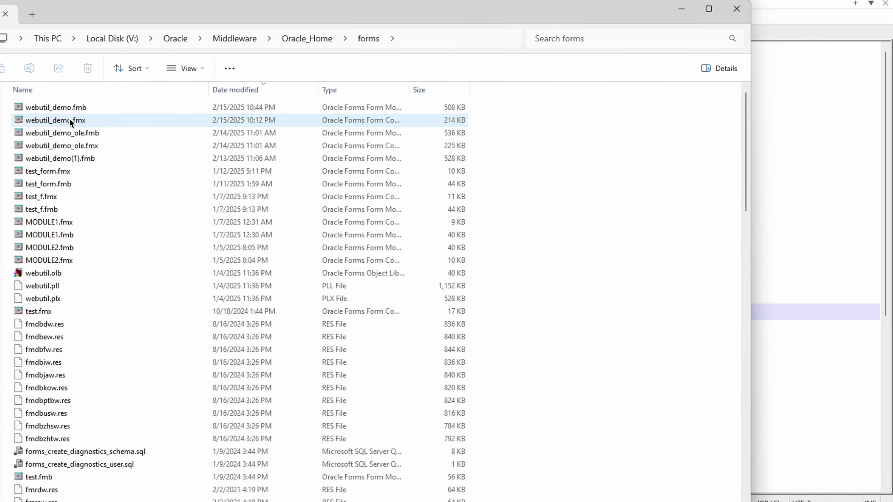
scroll(112, 345, down, 20)
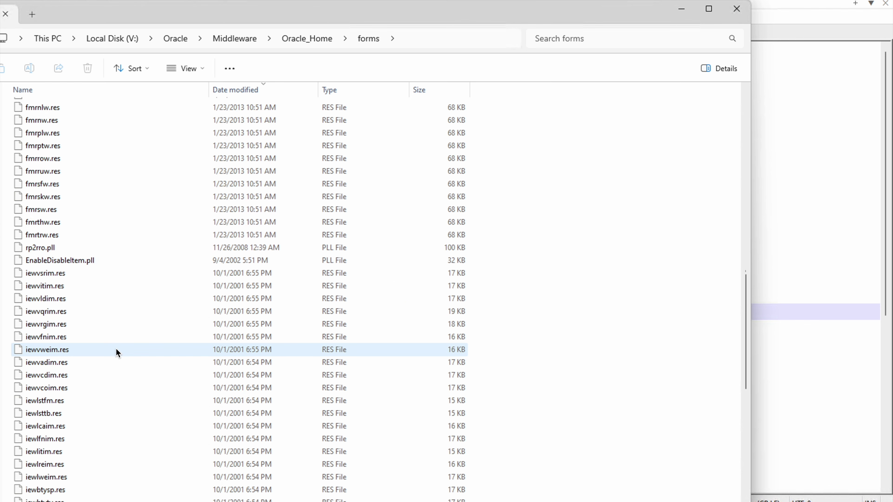
click(31, 356)
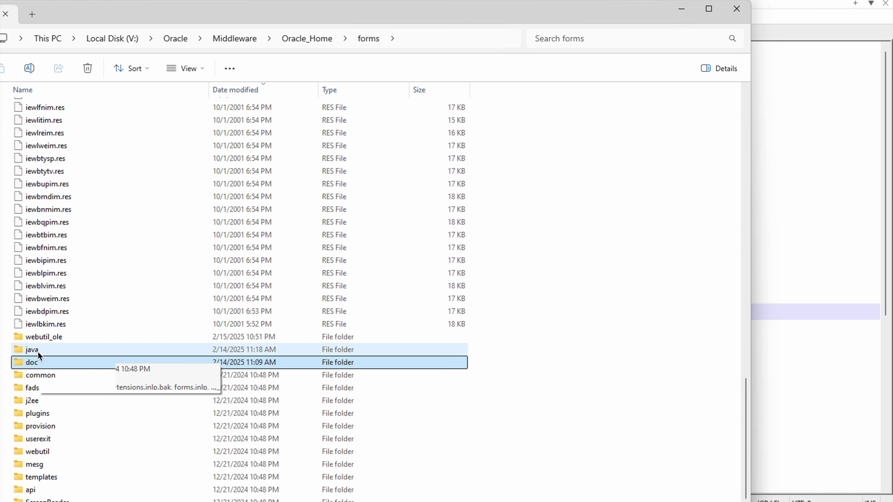
double_click(37, 357)
click(53, 133)
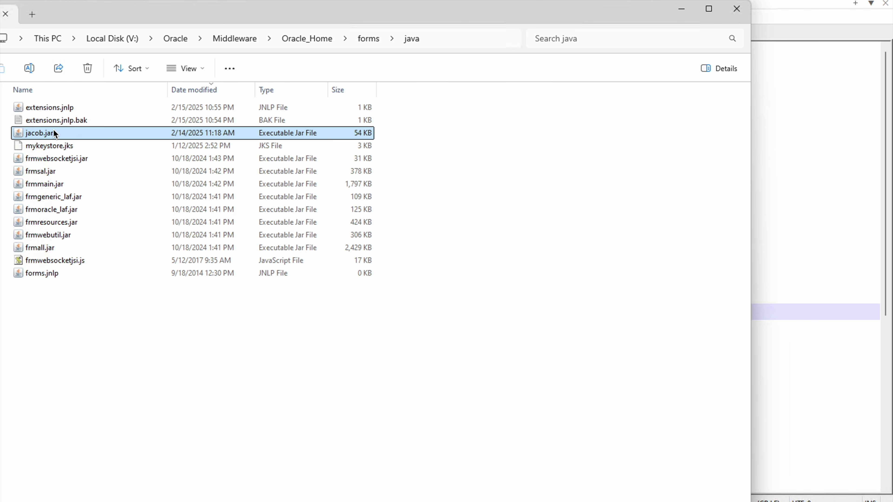
Step: Paste V:\Oracle\Middleware\Oracle_Home\forms\java into the jarsigner command and maximize Command Prompt
key(alt+Tab)
text(V:\Oracle\Middleware\Oracle_Home\forms\java)
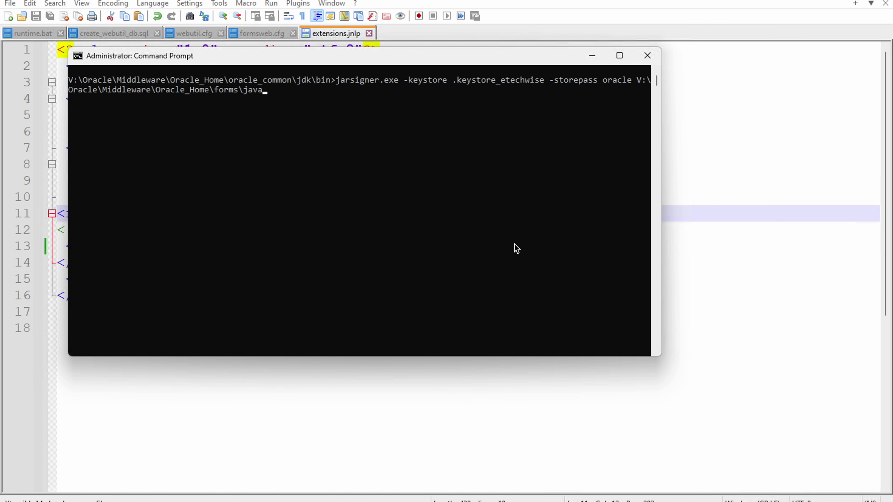
click(620, 55)
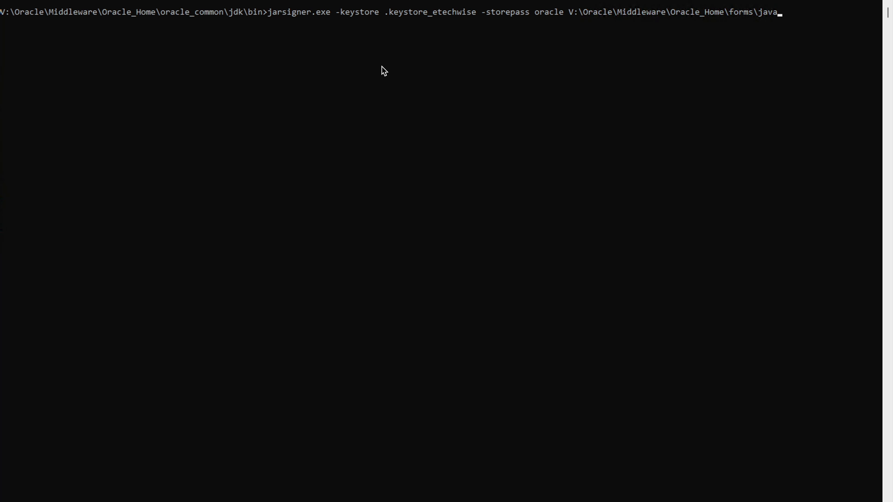
Step: Sign forms\java\jacob.jar with alias etechwise, rerunning after adding \jacob.jar to the path
text(etechwise)
key(Up)
key(Left)
key(Left)
key(Left)
key(Left)
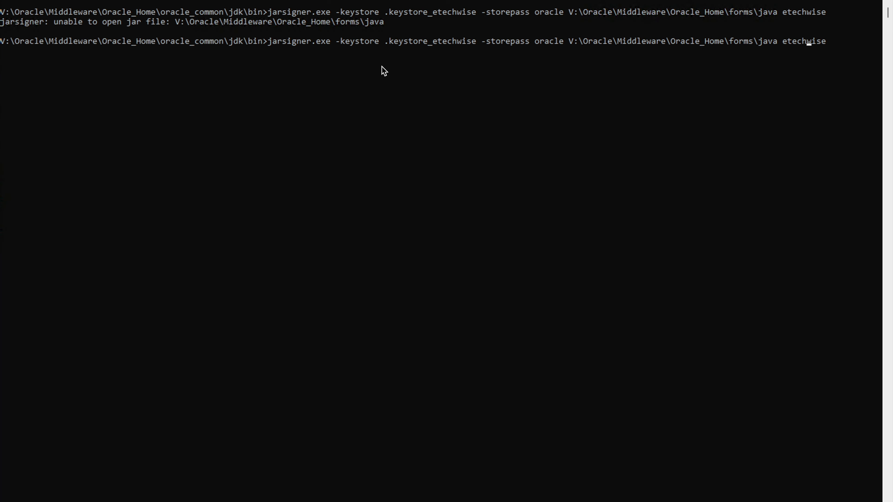
key(Left)
text(\jaco)
key(Tab)
text(eteh)
key(BackSpace)
text(chwise)
key(Return)
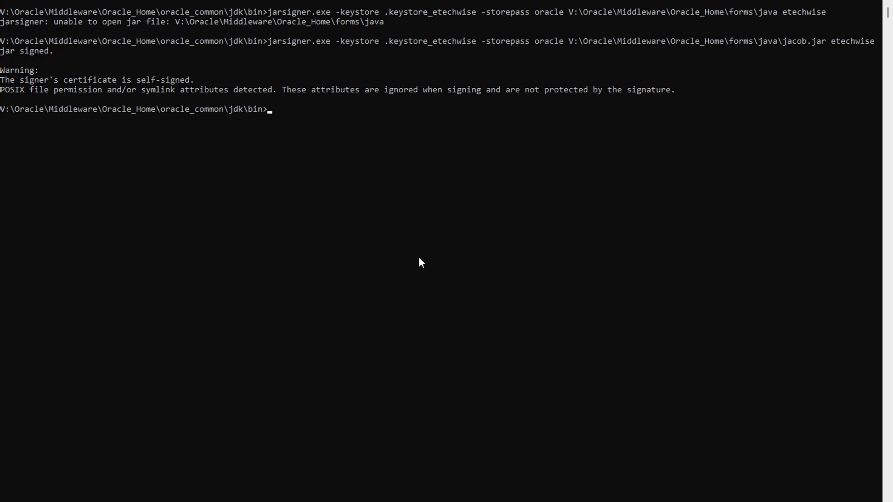
Step: Navigate from Oracle\Middleware into Oracle_Home\user_projects\domains\base_domain in File Explorer
mouse_move(456, 497)
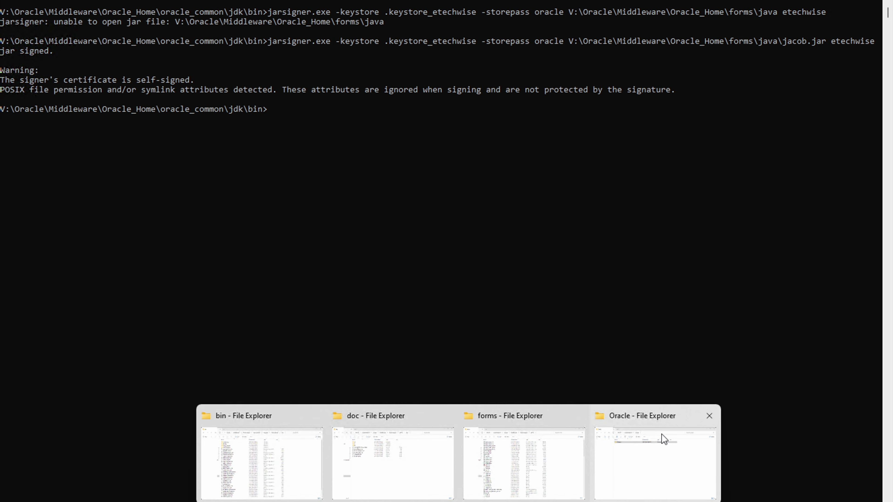
click(661, 438)
double_click(40, 108)
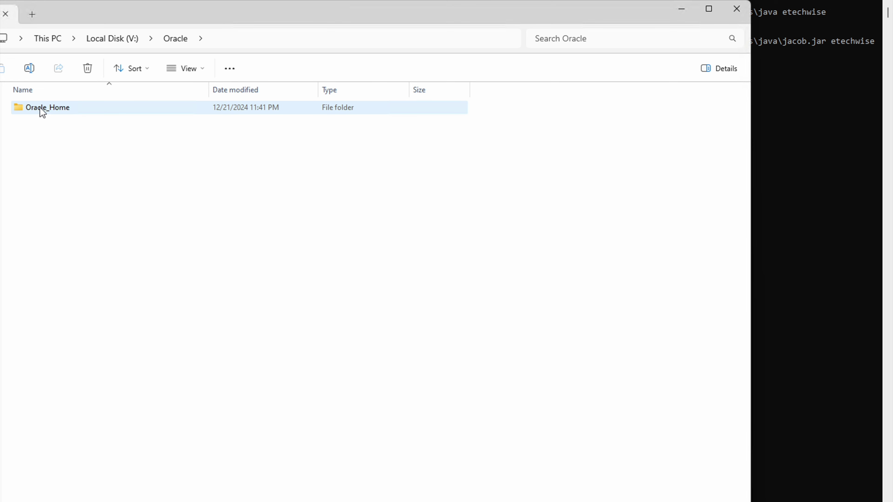
double_click(40, 108)
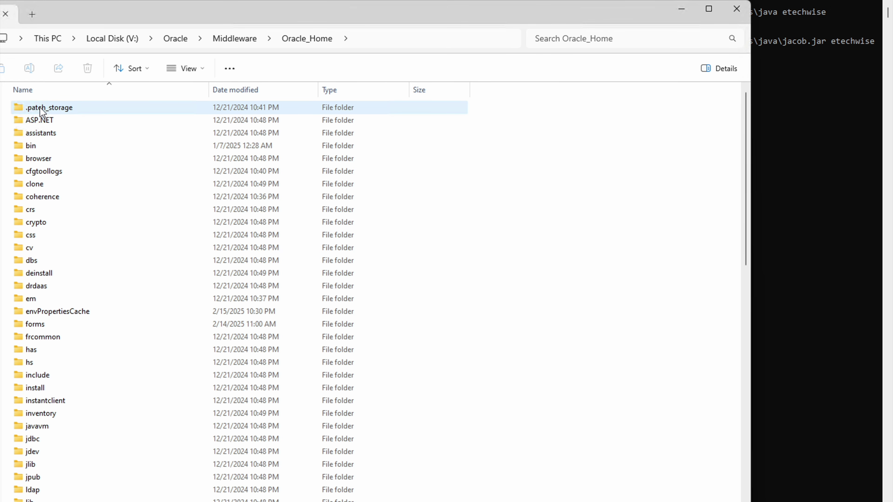
click(58, 187)
key(u)
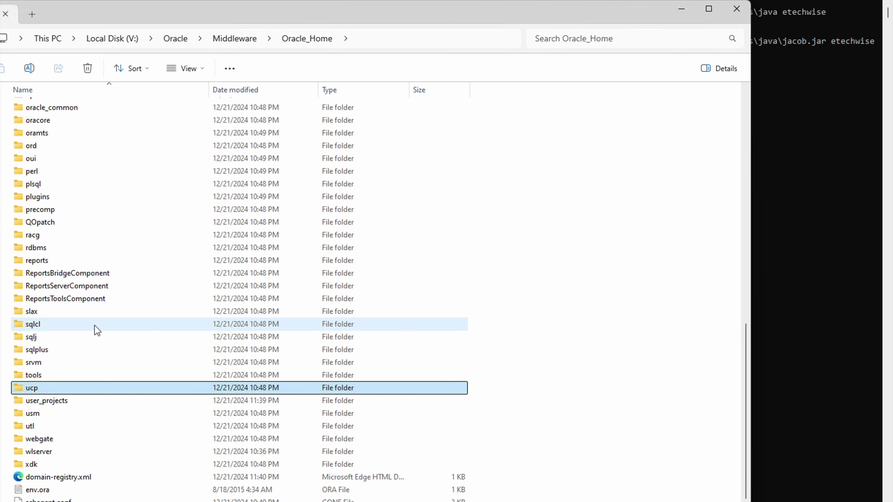
double_click(48, 401)
double_click(36, 124)
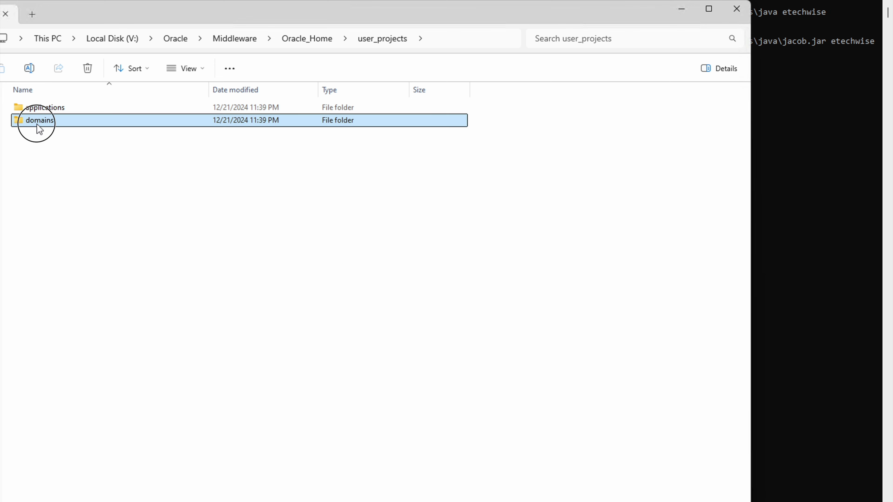
double_click(44, 105)
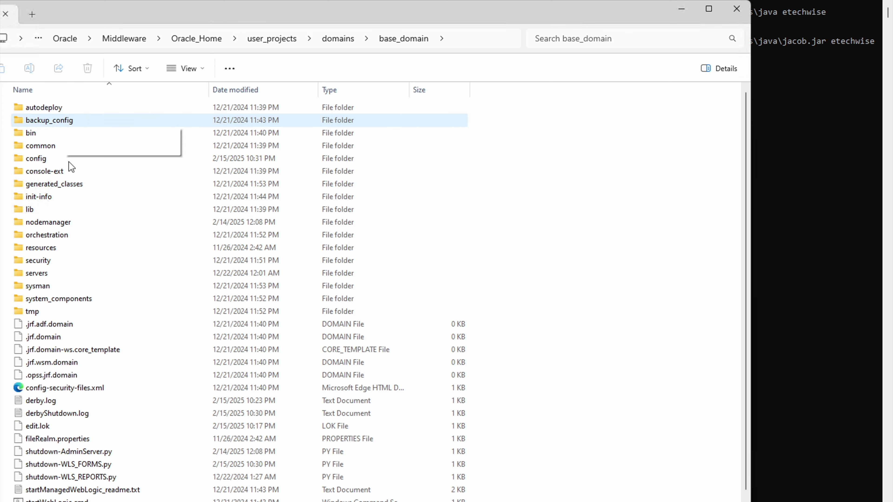
Step: Continue into config\fmwconfig\servers\WLS_FORMS\applications\formsapp_14.1.2\config and right-click default.env
double_click(42, 160)
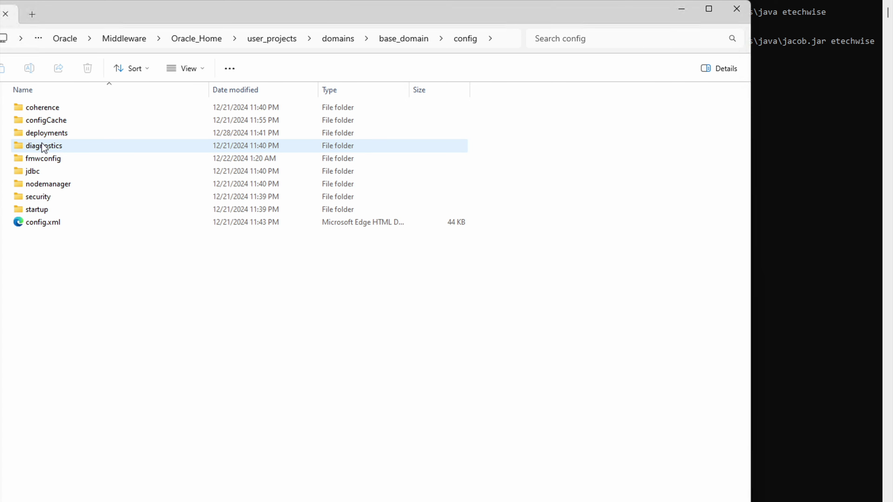
double_click(52, 161)
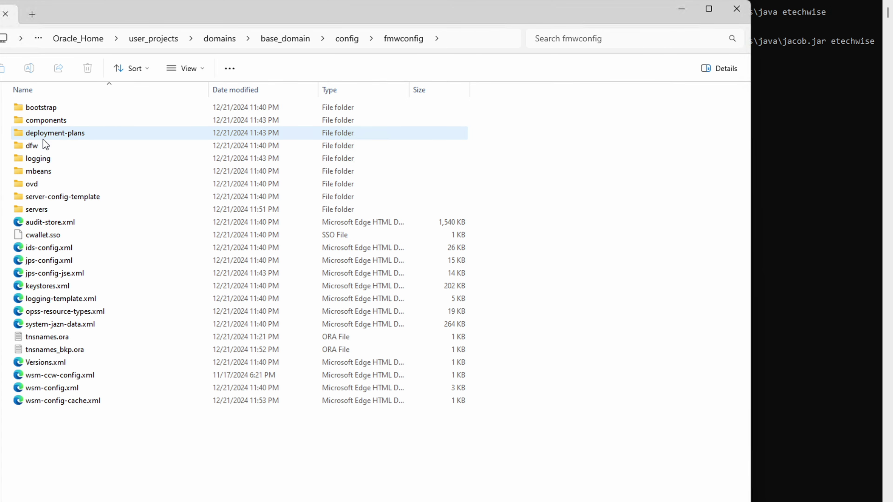
double_click(38, 209)
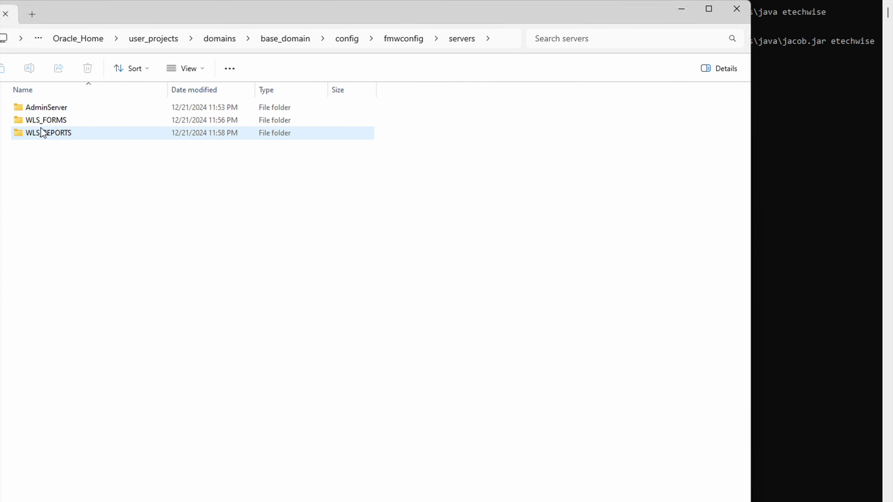
double_click(44, 124)
click(61, 104)
double_click(61, 105)
double_click(29, 109)
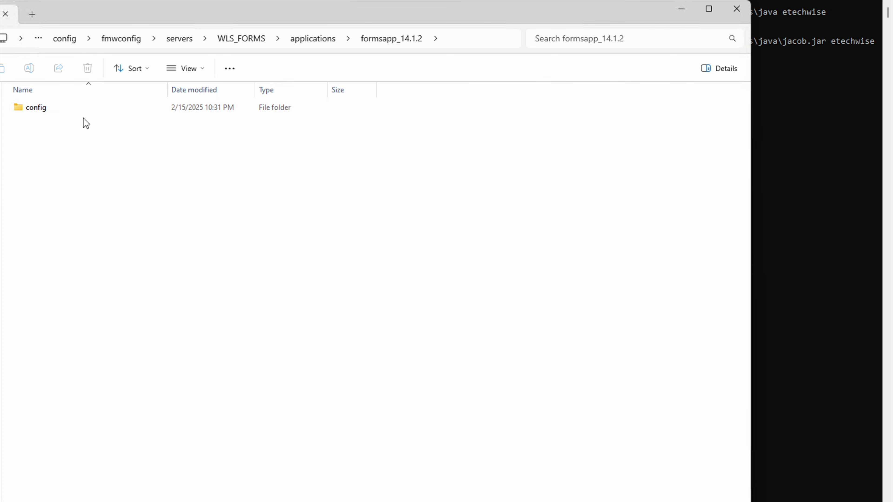
double_click(27, 107)
right_click(47, 109)
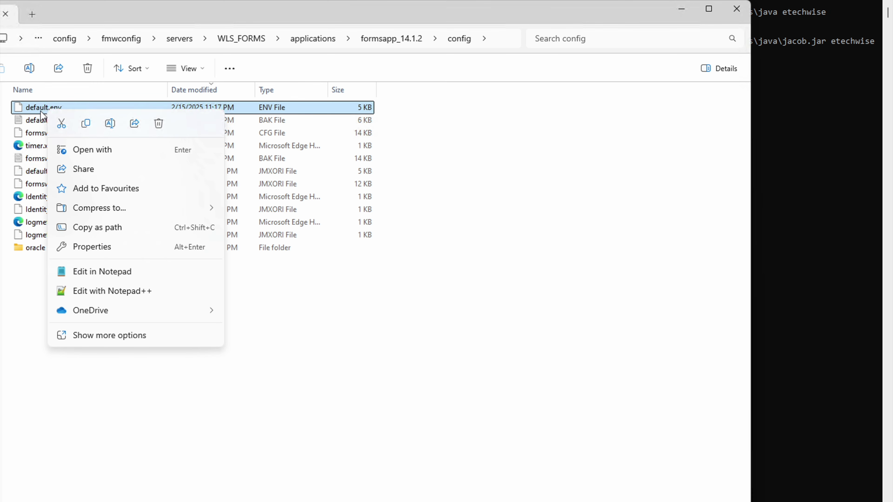
Step: Open default.env in Notepad++, reload it, and place the cursor at the end of the CLASSPATH line 50
click(117, 295)
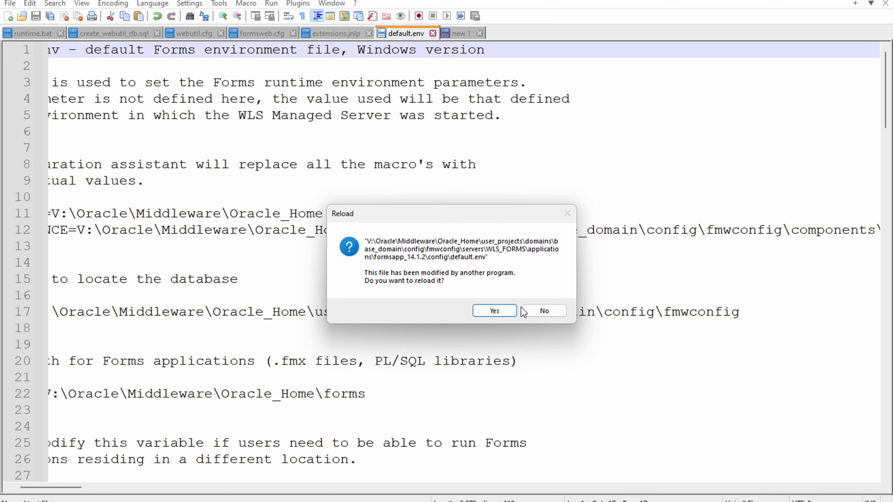
click(505, 315)
scroll(229, 278, down, 3)
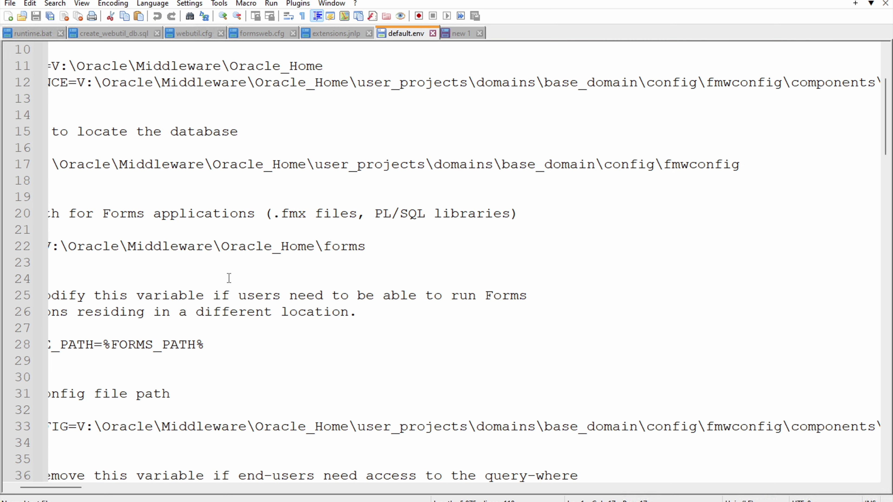
scroll(229, 277, up, 3)
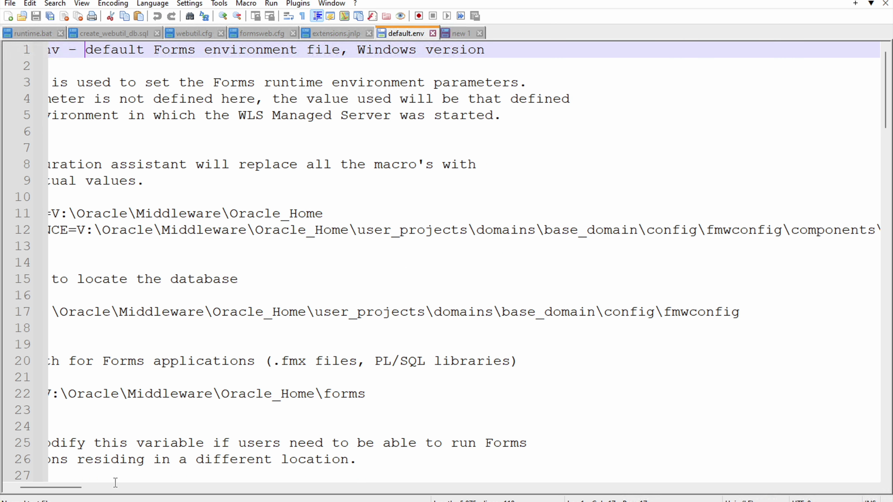
click(16, 487)
scroll(99, 359, down, 9)
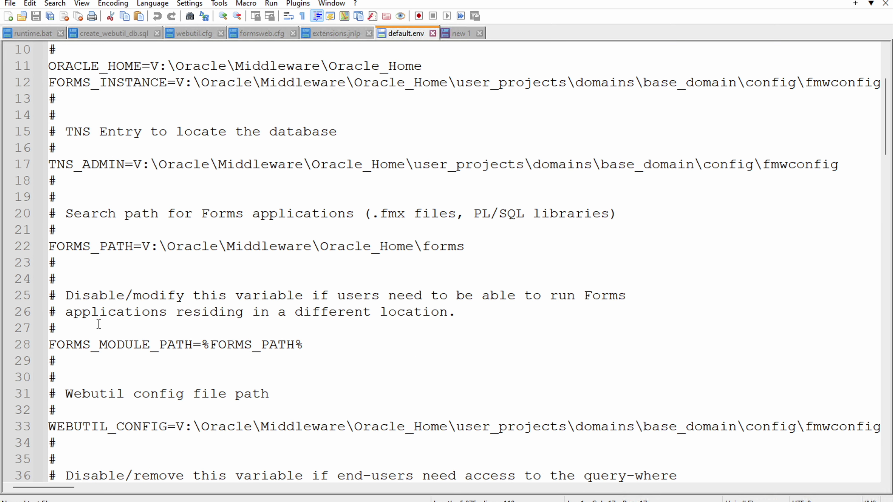
scroll(102, 358, down, 2)
click(91, 312)
drag(69, 487, 823, 491)
click(546, 313)
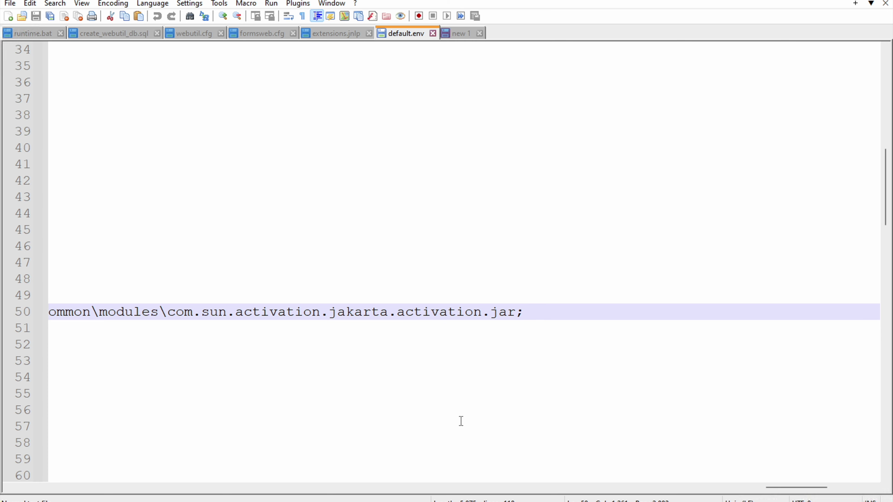
Step: Go up from forms\doc to the Oracle_Home forms folder and step through its fm files
mouse_move(458, 501)
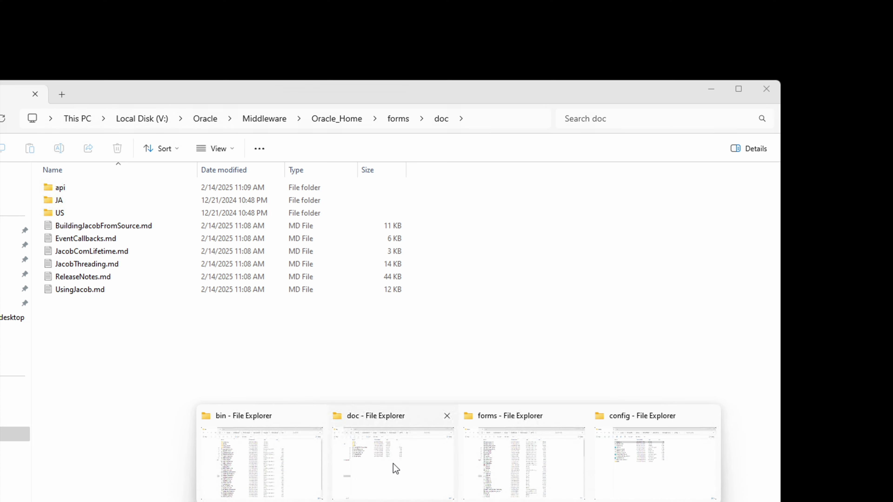
click(393, 464)
click(393, 119)
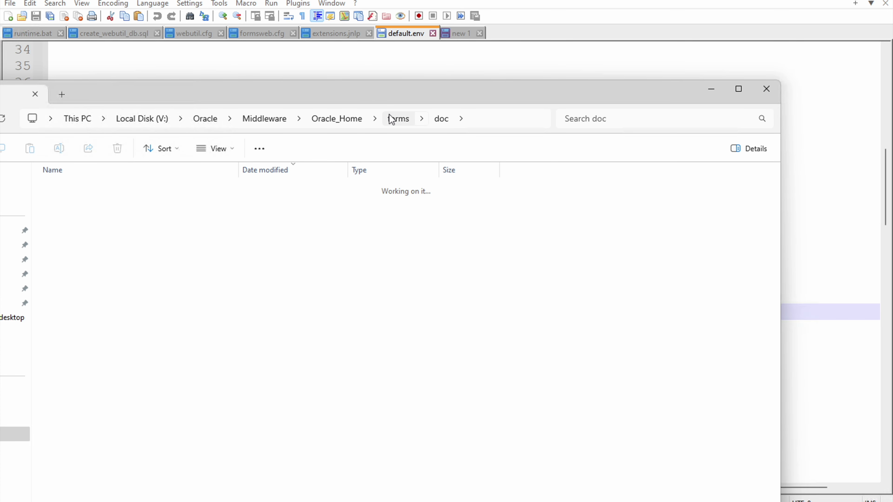
click(132, 227)
text(fm)
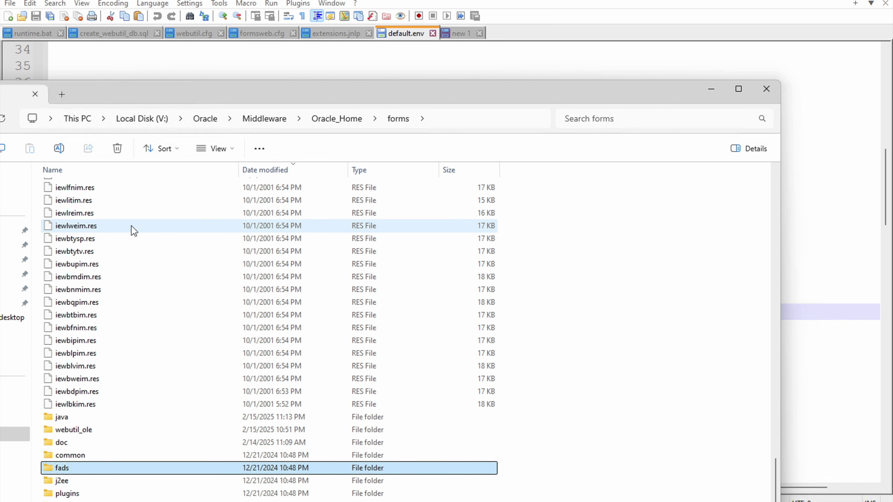
key(Down)
key(Down)
key(Down)
key(Down)
key(Down)
key(Down)
key(Down)
key(Down)
key(Down)
key(Down)
key(Down)
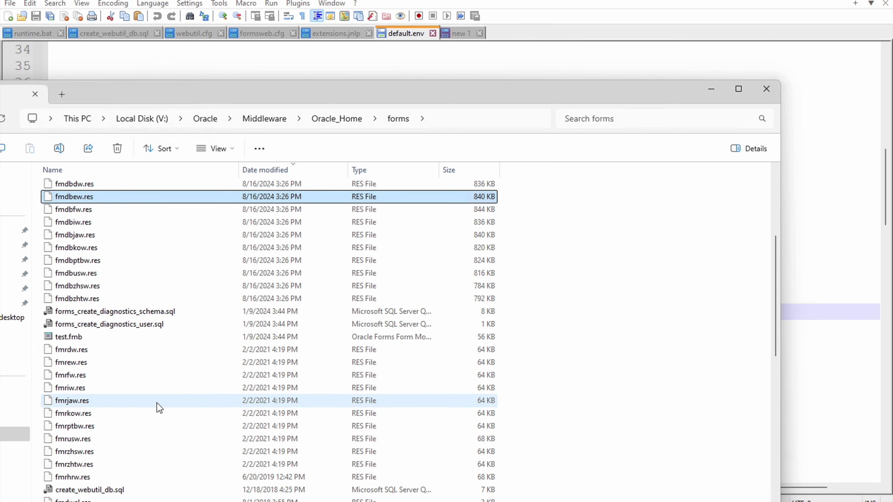
key(Down)
key(Down)
key(Down)
key(Down)
key(Down)
key(Down)
key(Down)
key(Down)
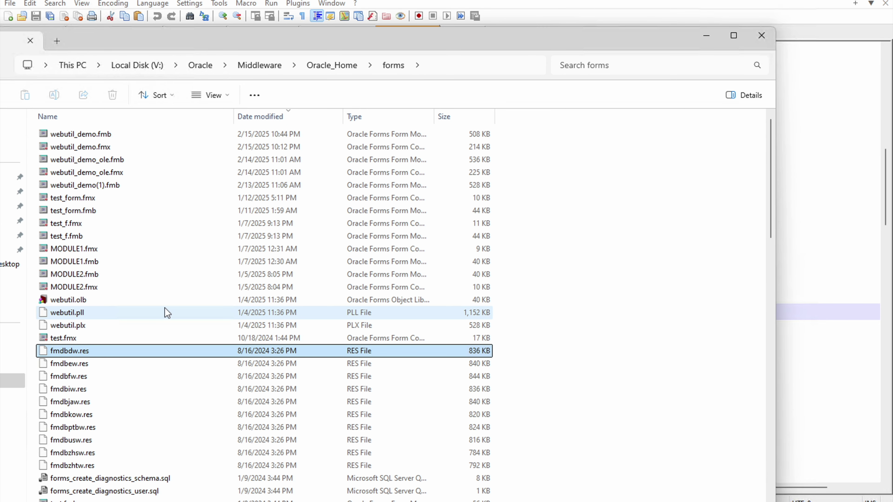
Step: Paste the forms\java folder path plus '\' at the end of the CLASSPATH line
scroll(167, 312, down, 5)
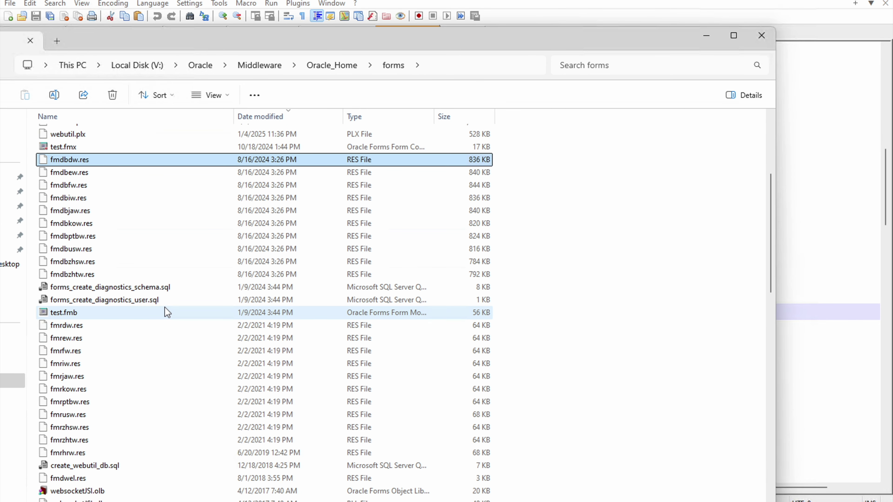
scroll(167, 313, down, 10)
double_click(85, 376)
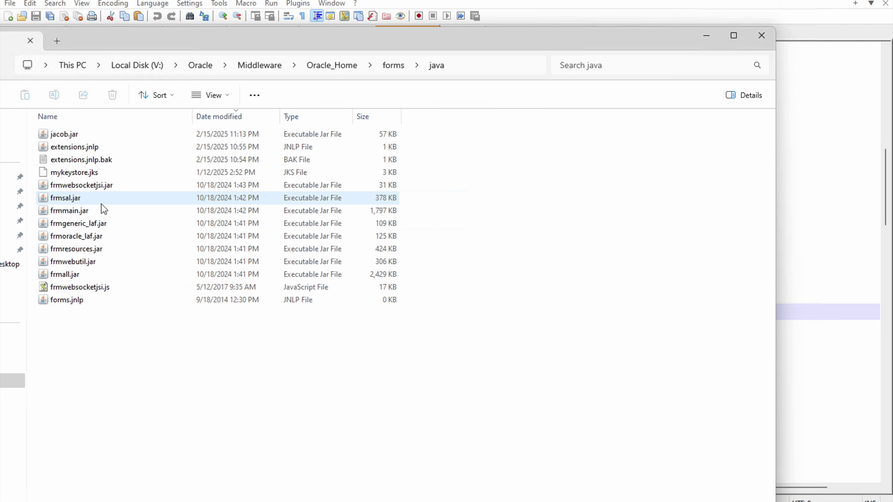
click(464, 71)
key(ctrl+c)
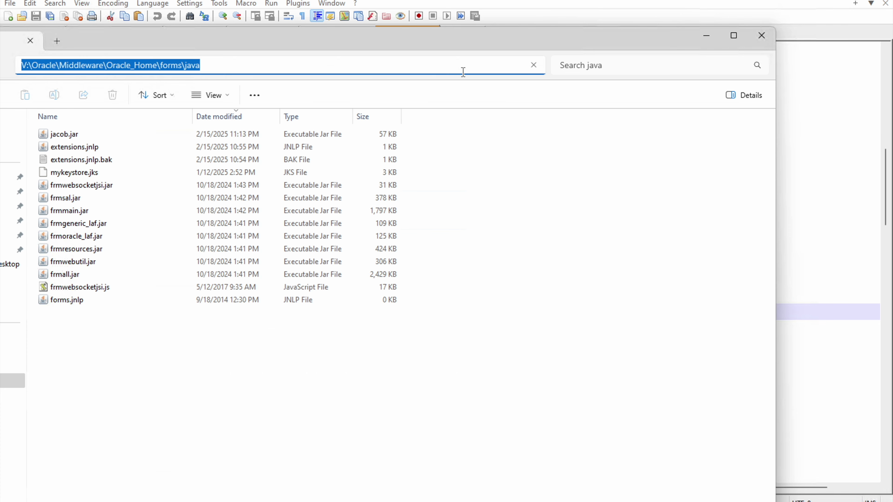
click(803, 311)
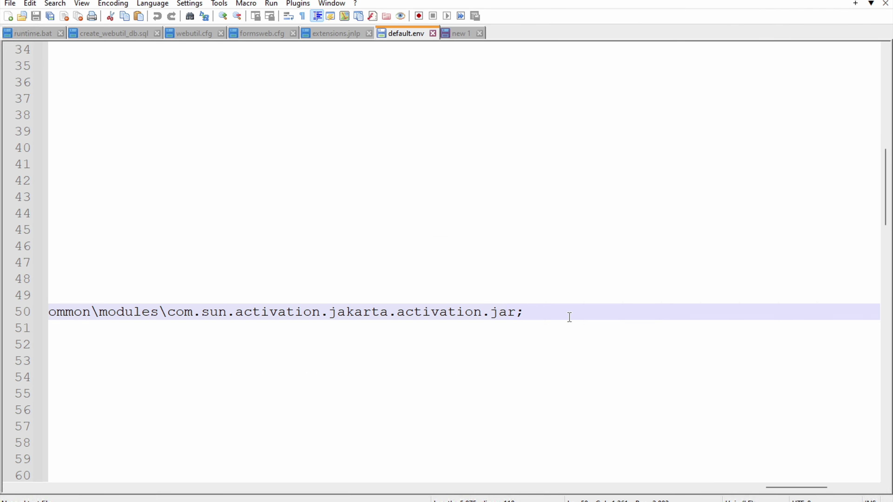
key(ctrl+v)
text(\)
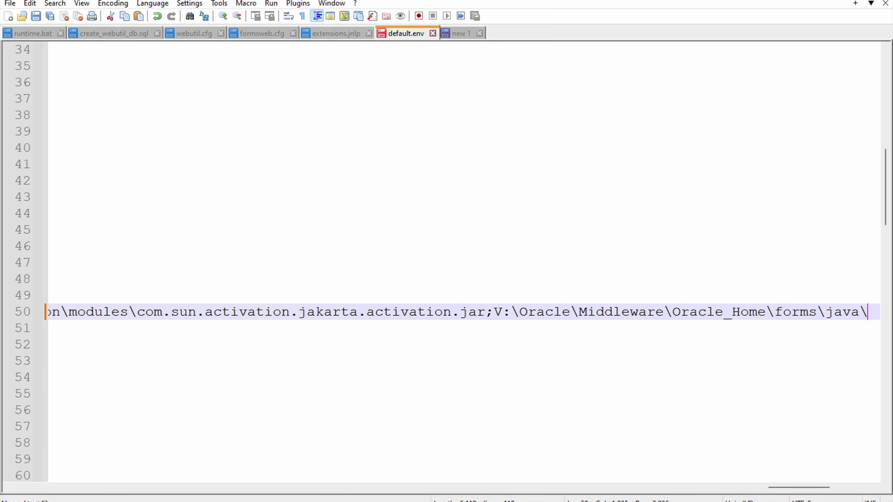
Step: Complete the new classpath entry by typing frmall.jar; after the java folder path
mouse_move(457, 501)
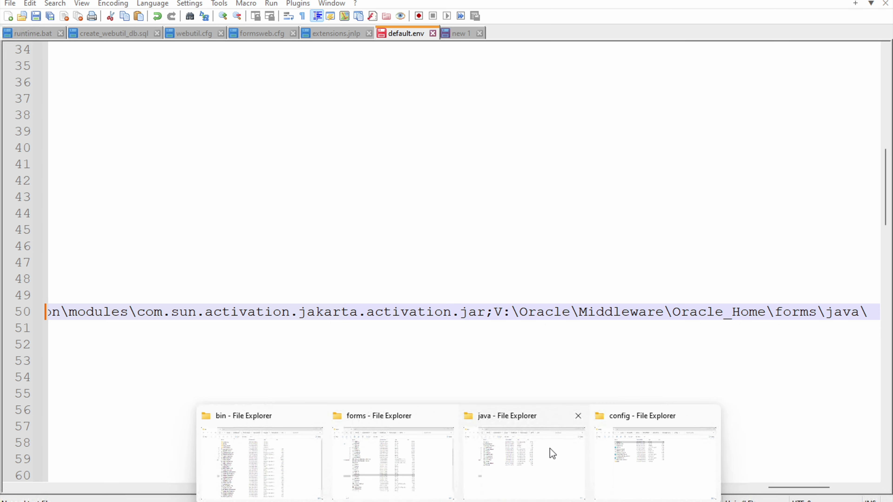
click(550, 449)
click(65, 197)
click(67, 278)
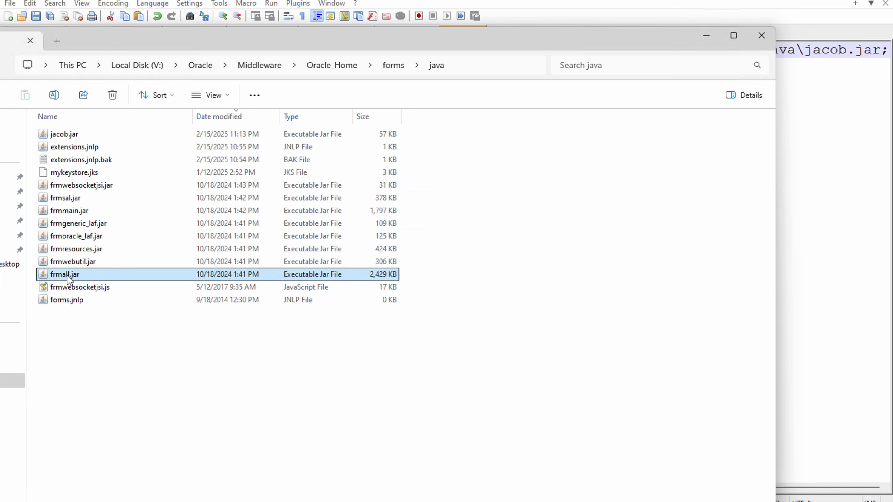
click(75, 280)
drag(85, 276, 52, 273)
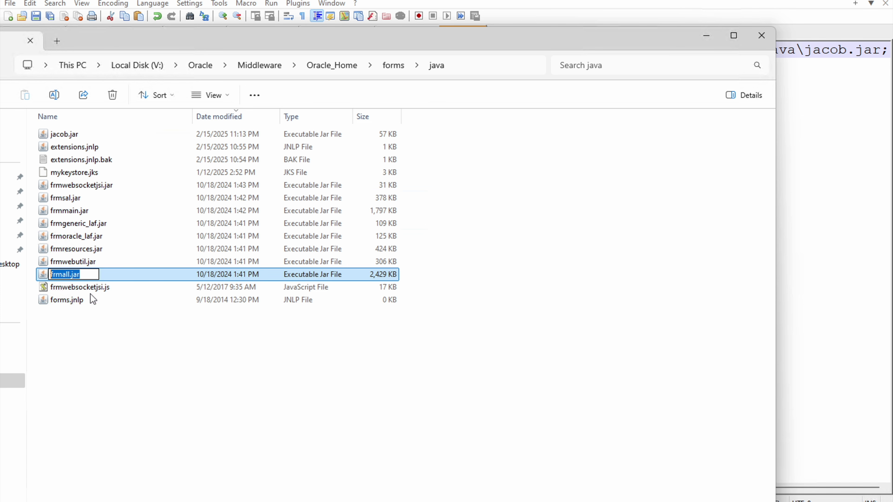
click(825, 248)
click(397, 35)
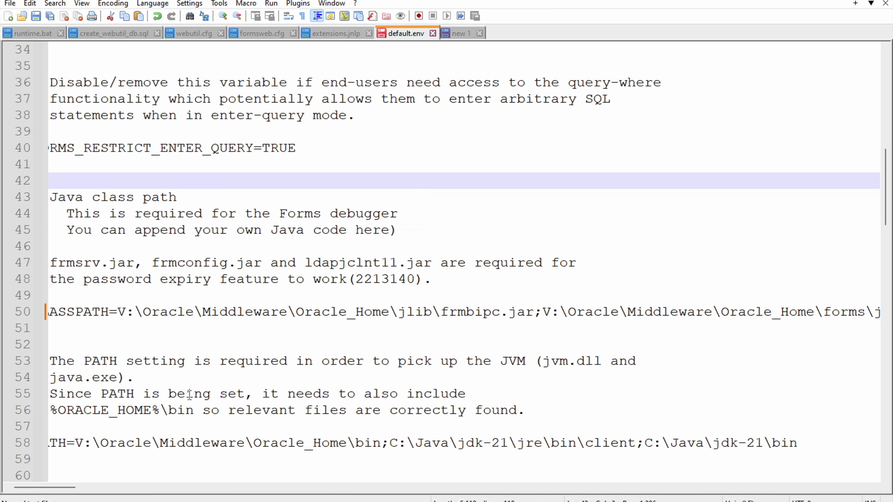
drag(53, 487, 834, 492)
click(747, 318)
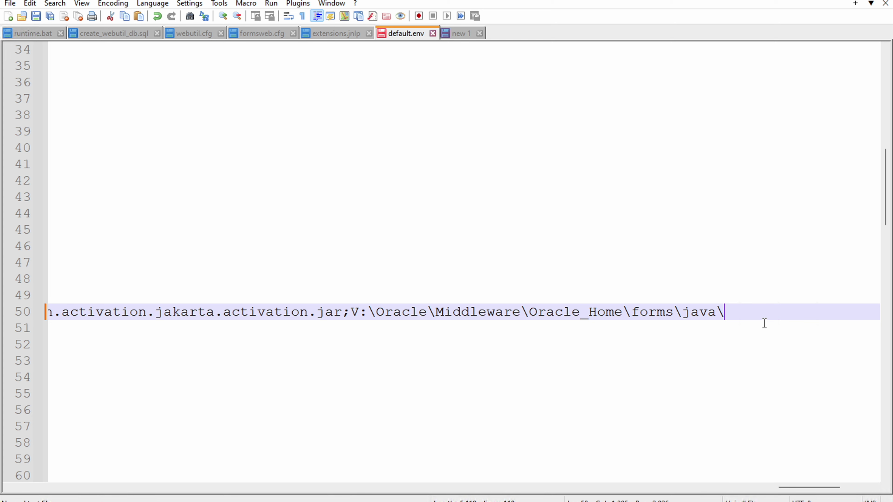
text(frmall.jar;)
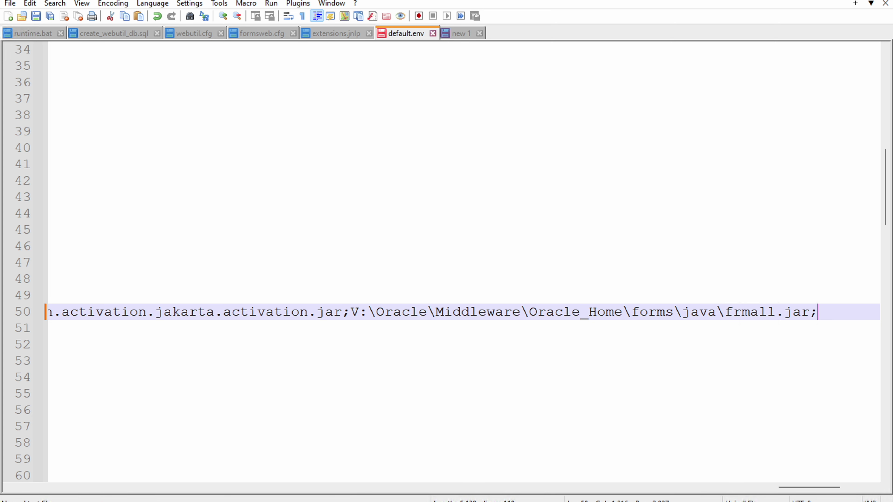
mouse_move(458, 501)
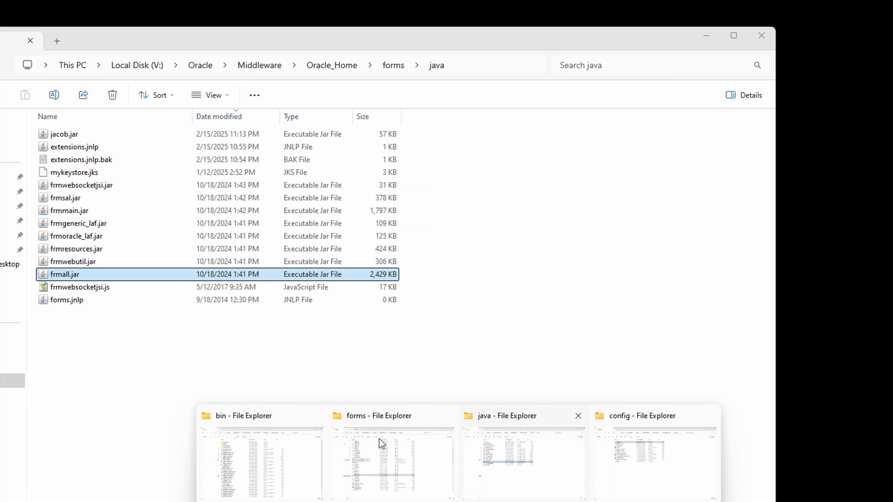
Step: Append V:\Oracle\Middleware\Oracle_Home\forms\java\jacob.jar; to the CLASSPATH after frmall.jar;
click(492, 453)
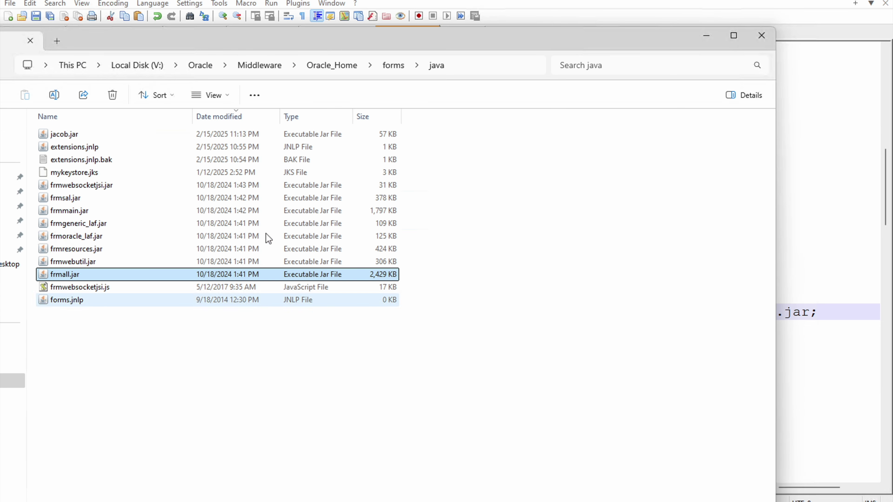
click(65, 133)
click(458, 501)
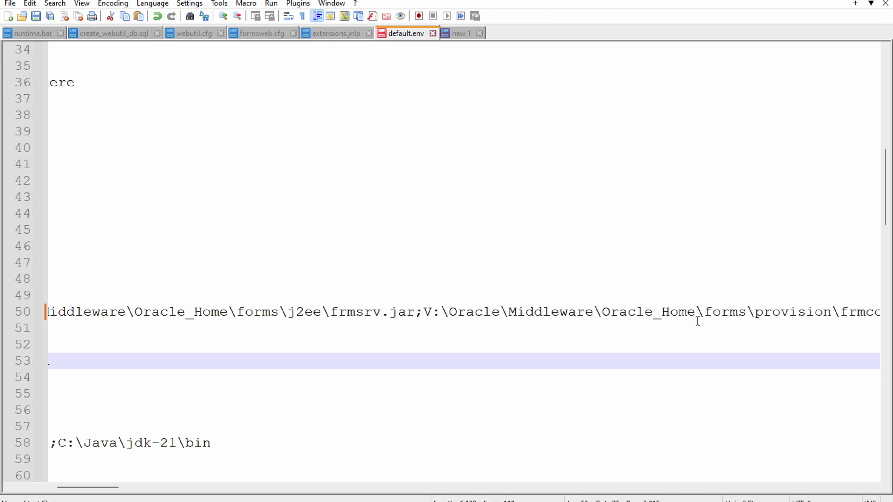
click(741, 308)
drag(105, 487, 826, 472)
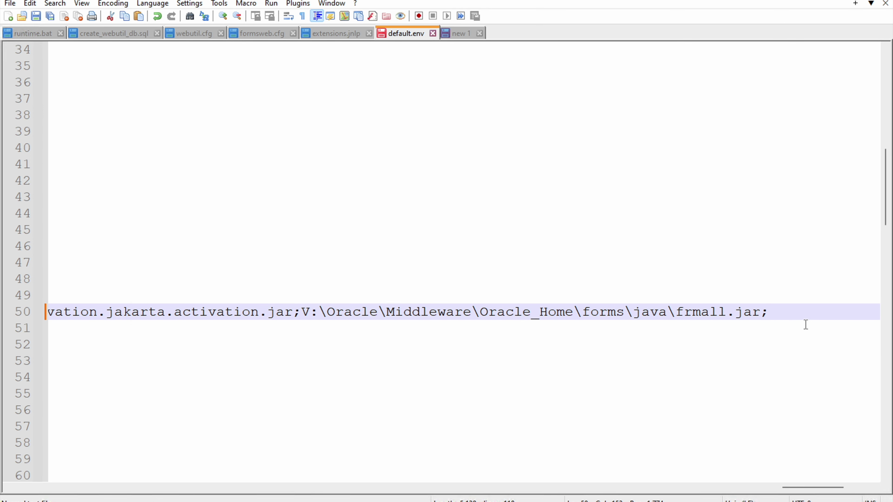
click(806, 326)
key(super)
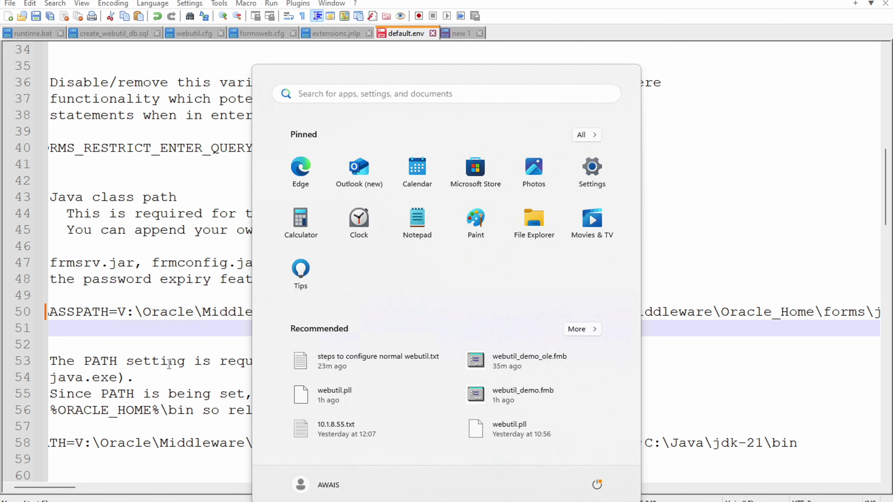
key(Escape)
drag(42, 487, 862, 484)
click(422, 308)
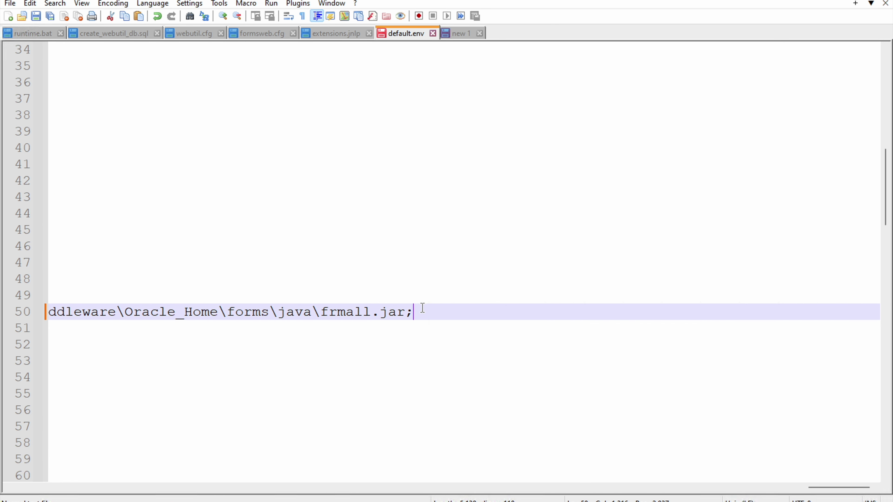
key(ctrl+v)
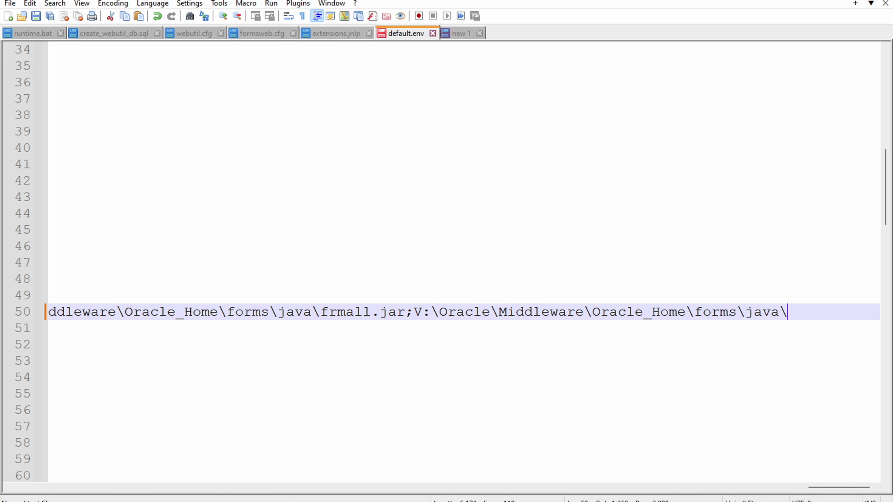
text(\jacob.jar;)
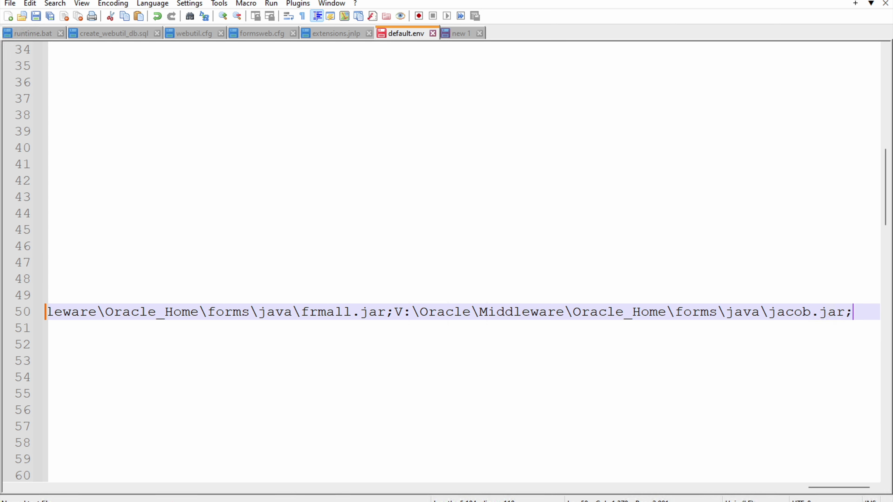
Step: Save default.env from its tab menu and switch to formsweb.cfg
right_click(398, 43)
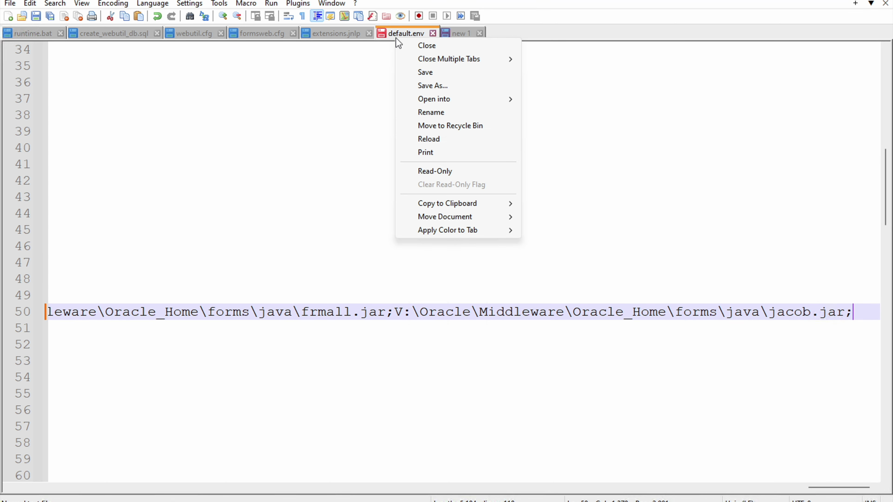
click(433, 72)
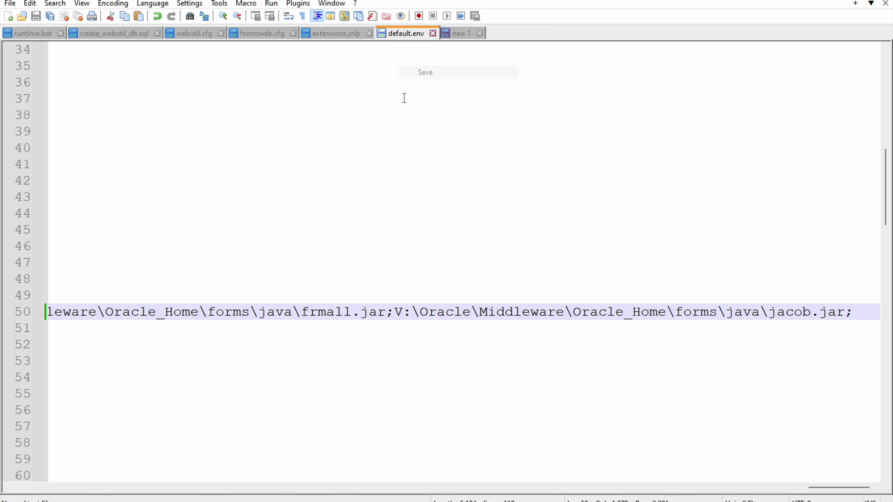
key(Home)
click(183, 312)
drag(59, 484, 84, 454)
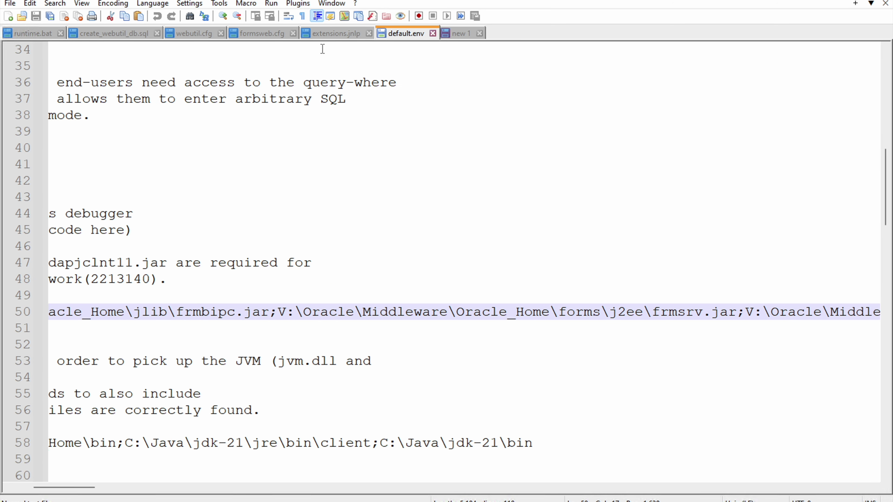
click(262, 35)
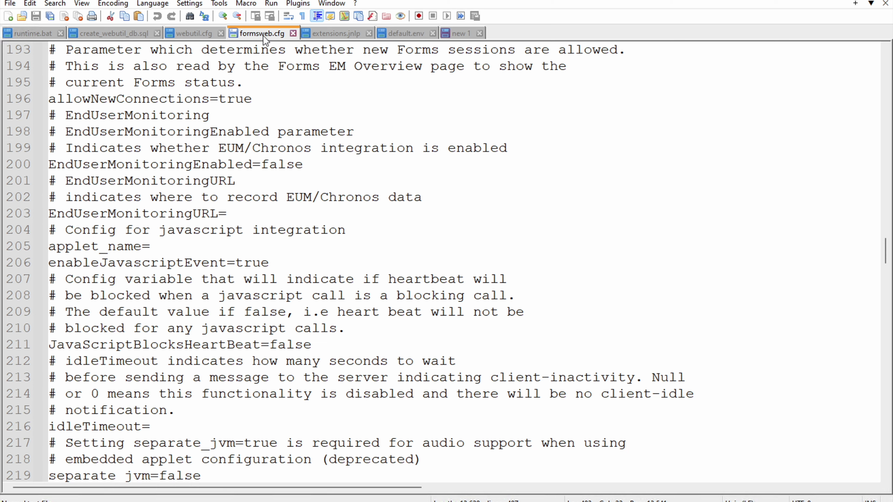
Step: Paste the sample [webutil] block (lines 243–253) at the file's end and rename it [webutil_w_ole]
scroll(267, 235, down, 8)
scroll(268, 234, down, 5)
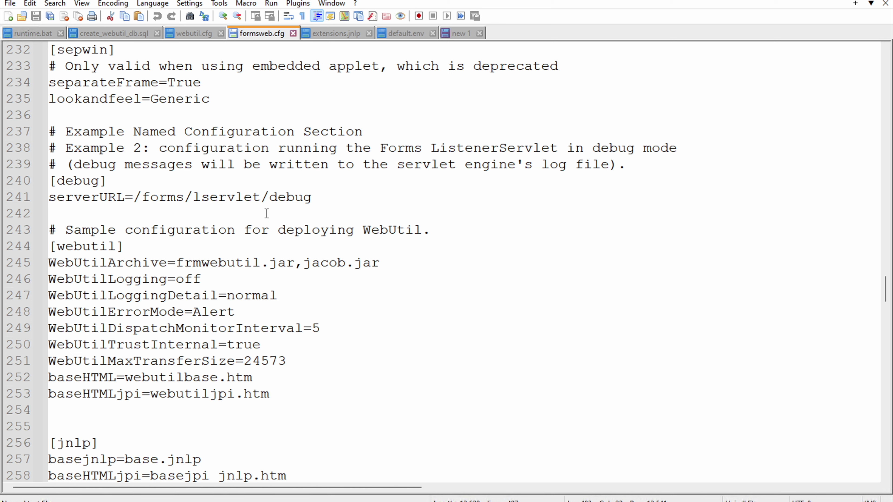
drag(295, 386, 17, 240)
key(ctrl+c)
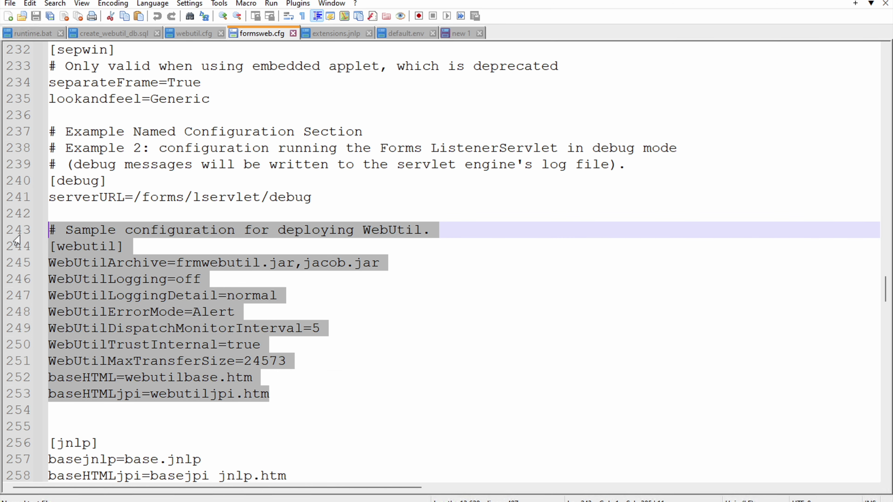
scroll(360, 328, down, 2)
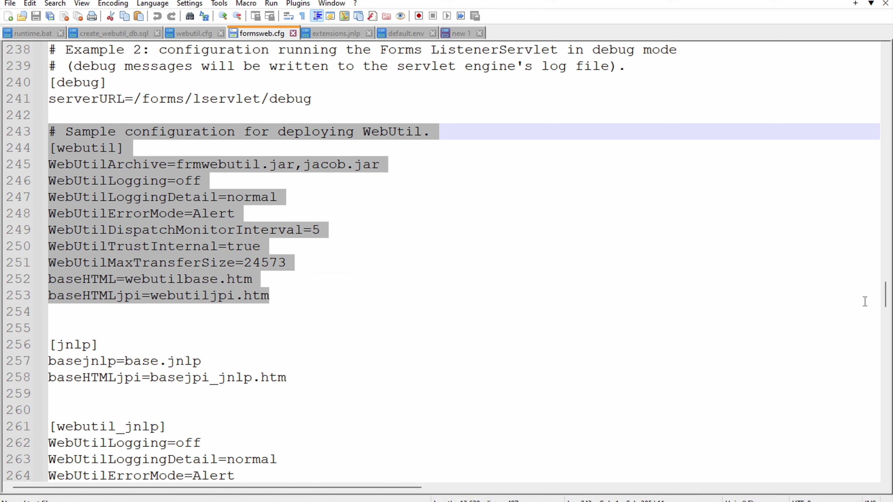
drag(885, 299, 885, 493)
click(199, 116)
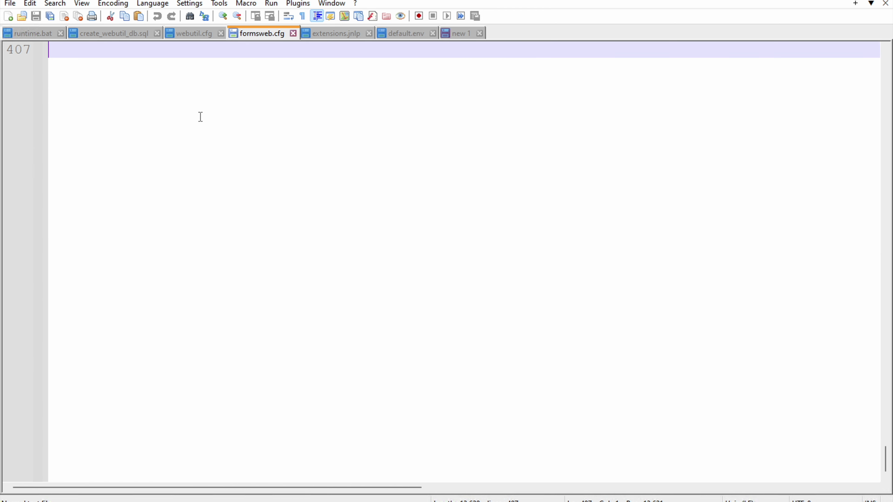
key(ctrl+v)
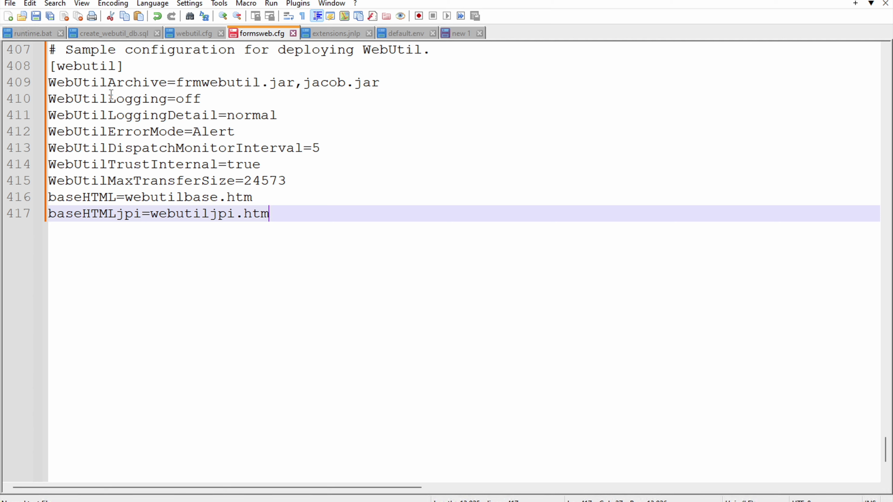
key(Up)
key(Up)
key(Up)
key(Up)
key(Up)
key(Up)
key(Up)
key(Up)
key(Up)
key(Left)
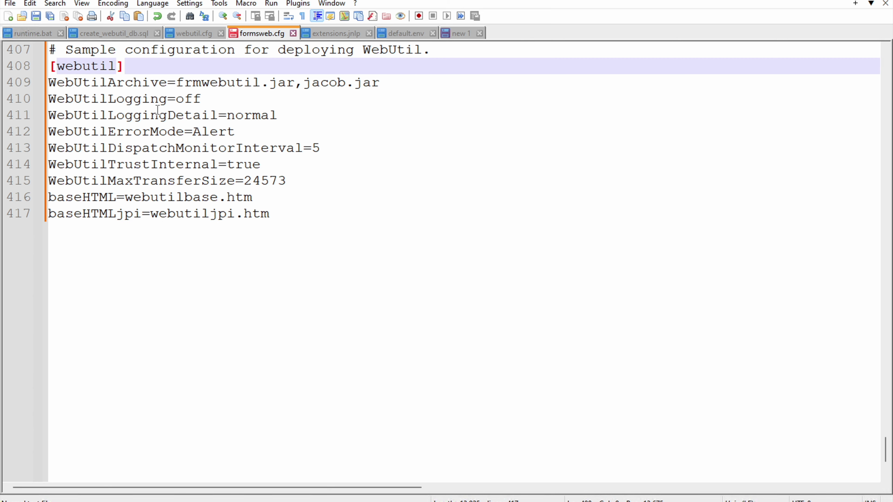
text(_)
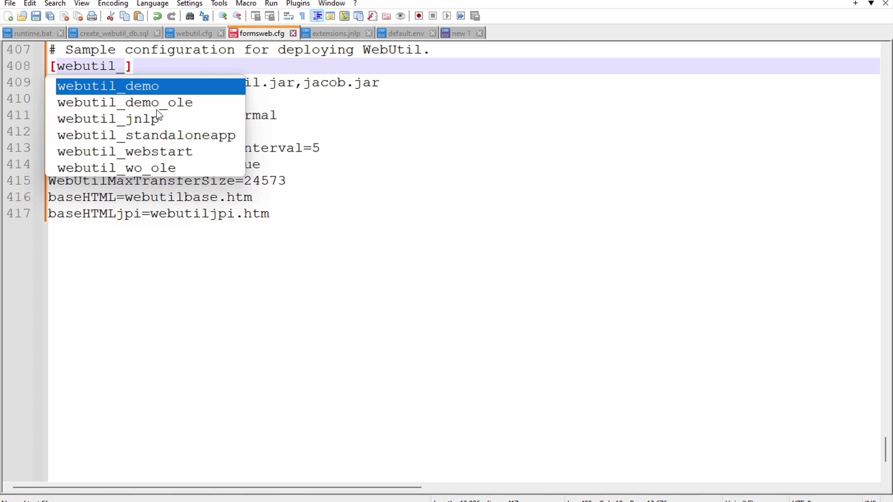
text(w)
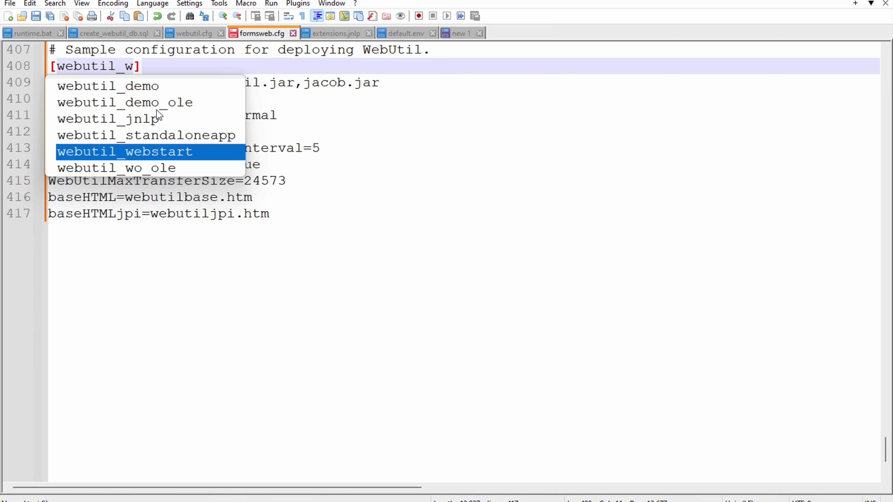
text(_)
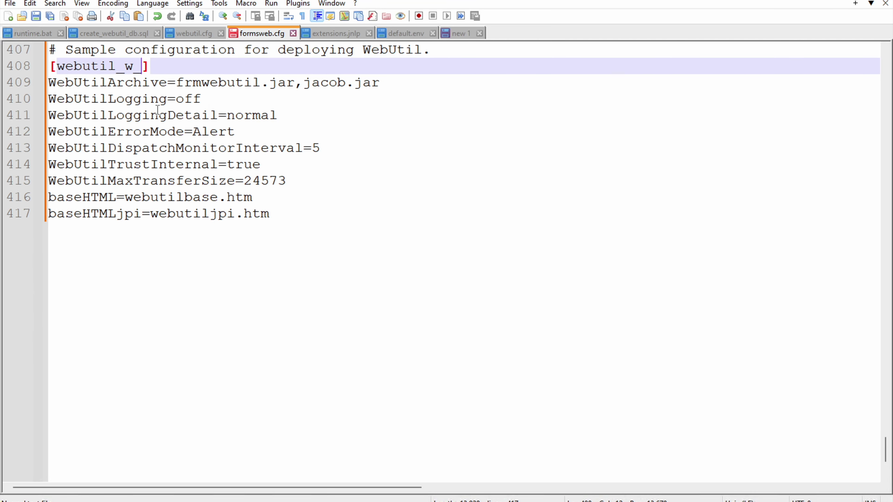
text(ole)
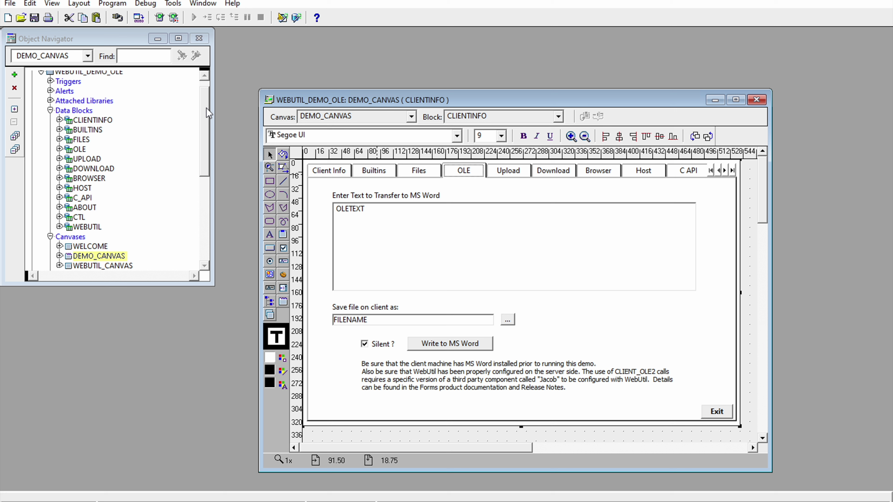
Step: Compile the WEBUTIL_DEMO_OLE form via Program > Compile Module, then go back to formsweb.cfg in Notepad++
click(206, 108)
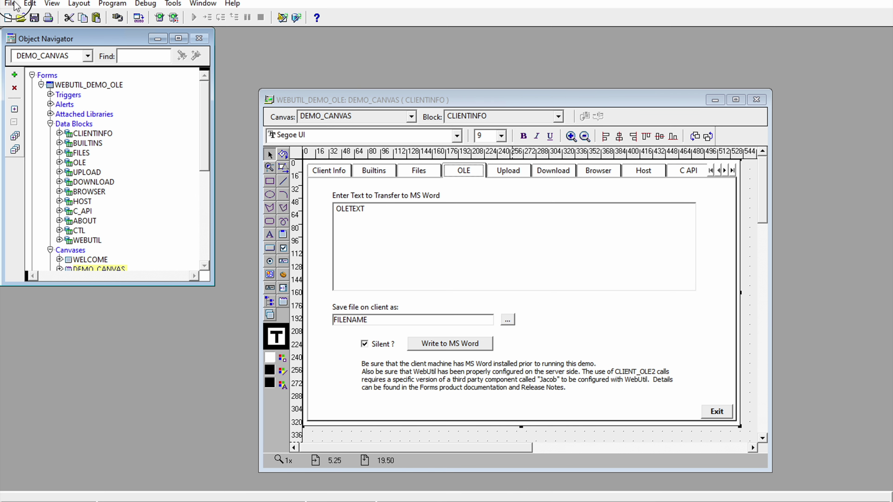
click(112, 4)
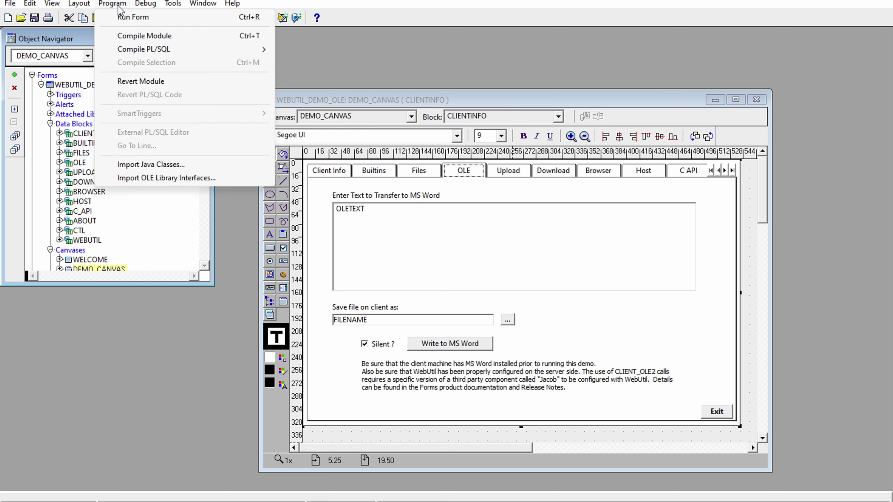
click(150, 35)
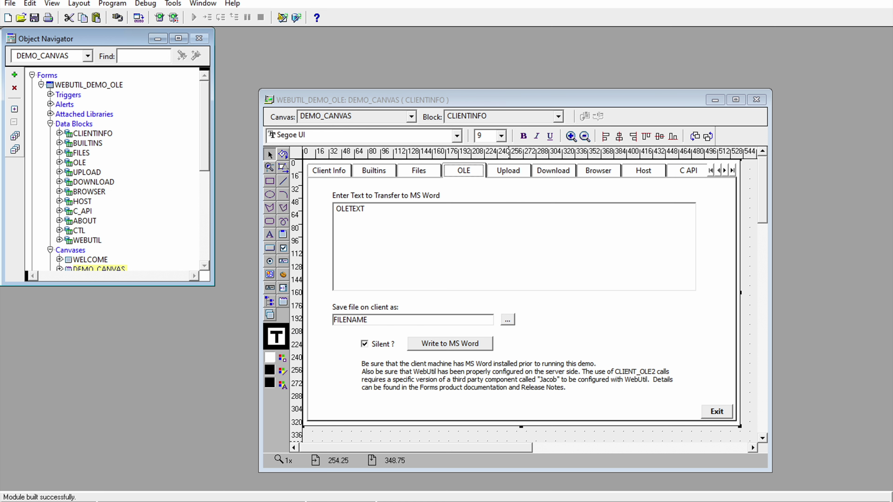
click(458, 501)
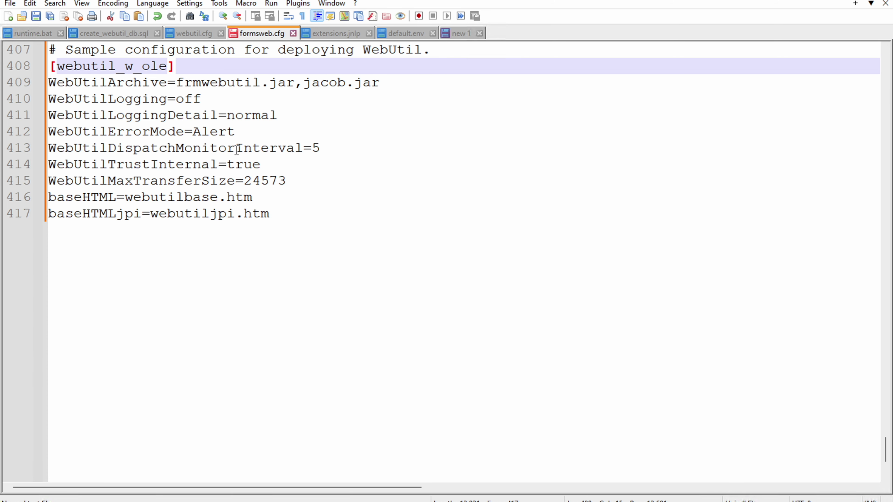
Step: Add the line form=webutil_demo_ole.fmx to the webutil_w_ole section
click(295, 220)
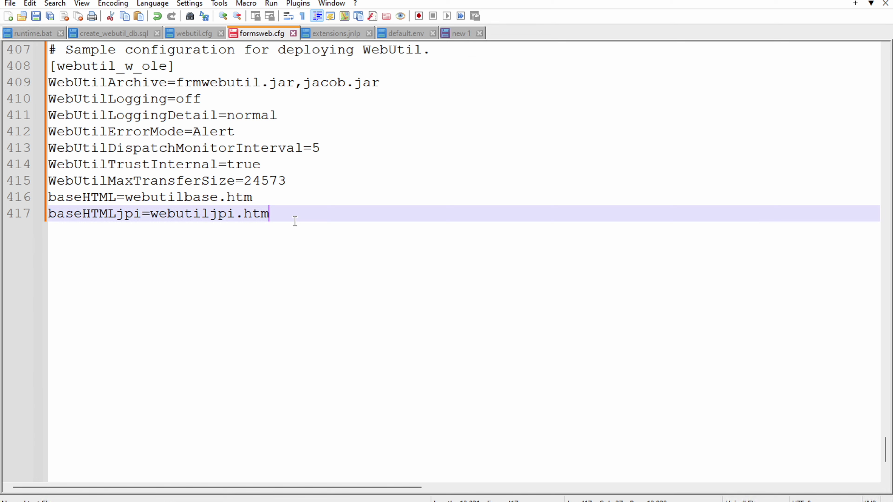
key(Return)
text(form)
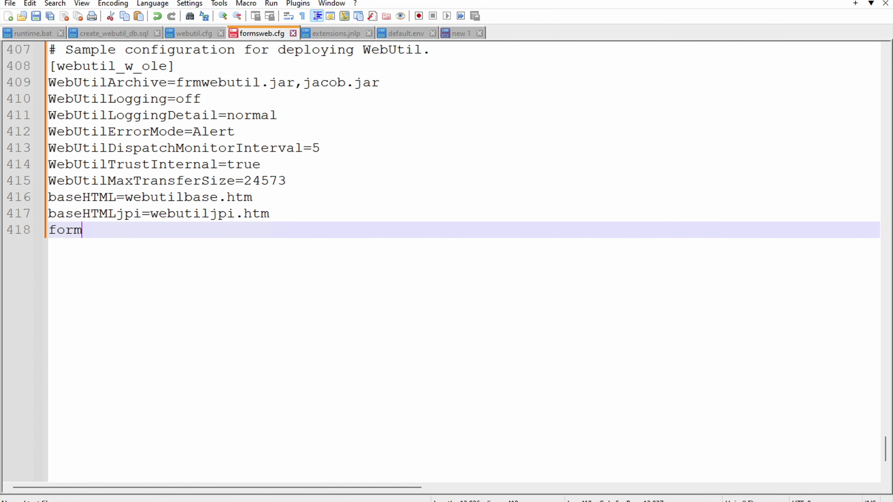
text(=we)
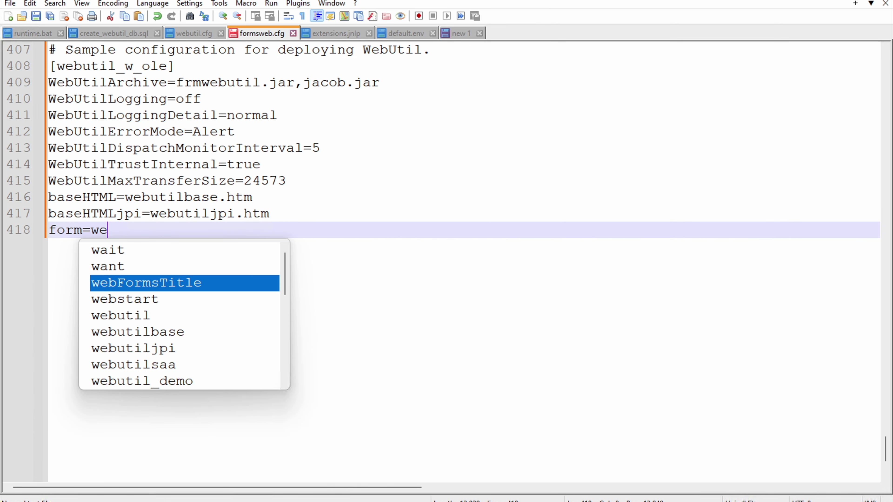
text(butil_)
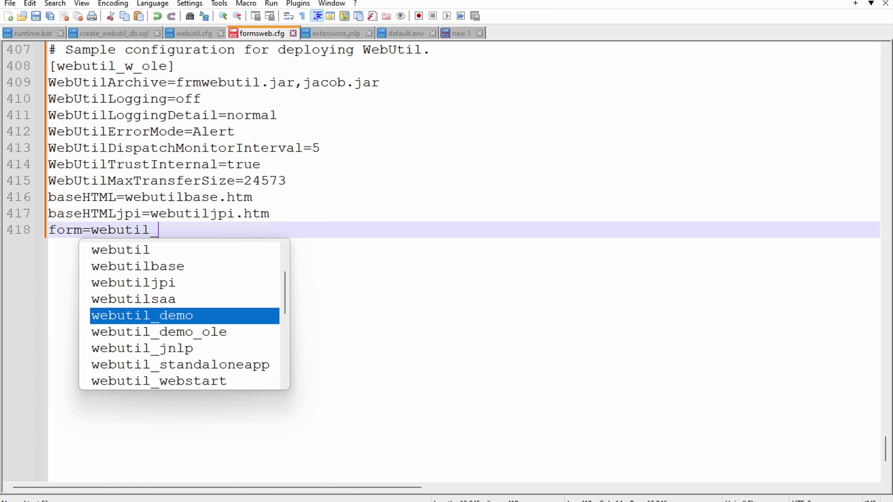
text(demo_ole)
key(Return)
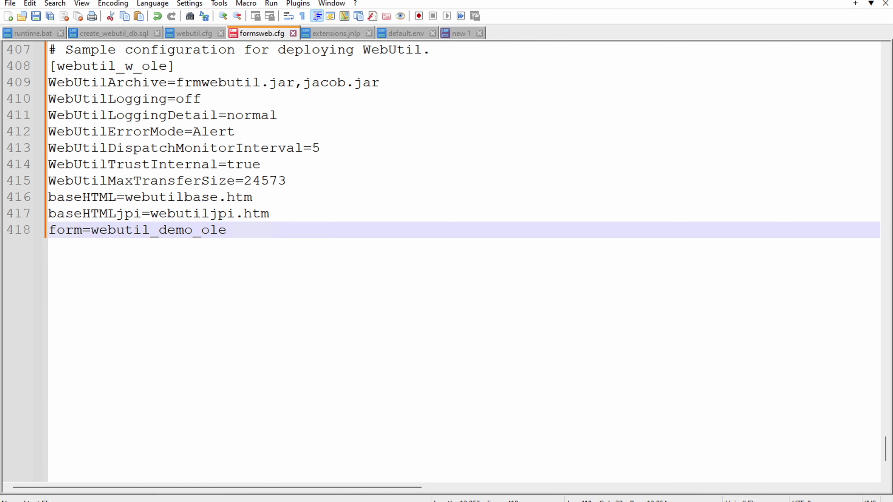
text(.fmx)
key(Return)
key(Return)
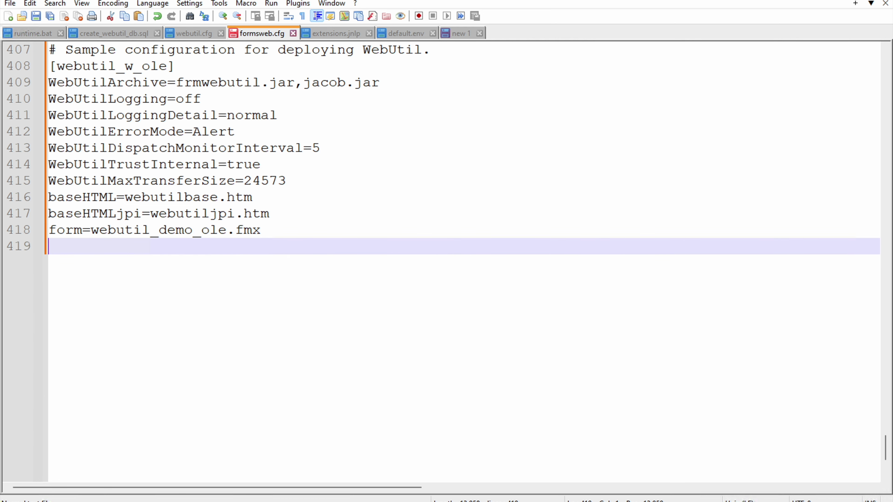
Step: Add a userid line with the webutil schema's connect string to FREEPDB1, then review the section
text(userid=webutil)
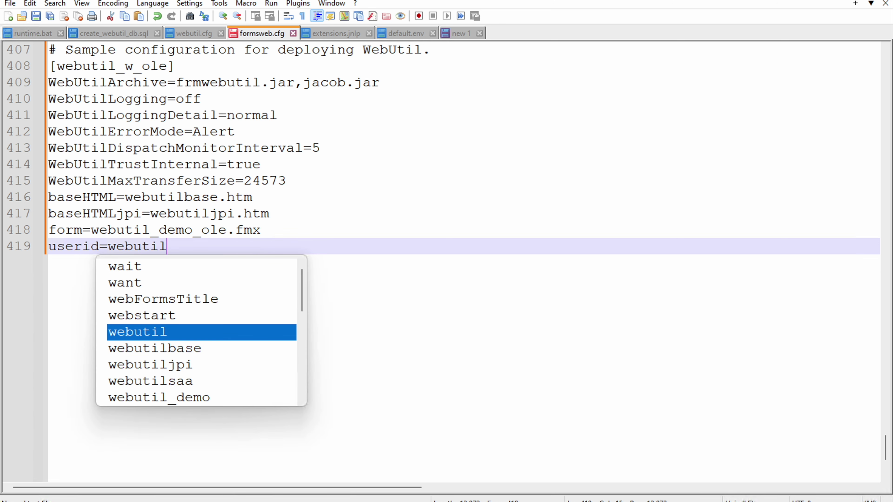
text(/web)
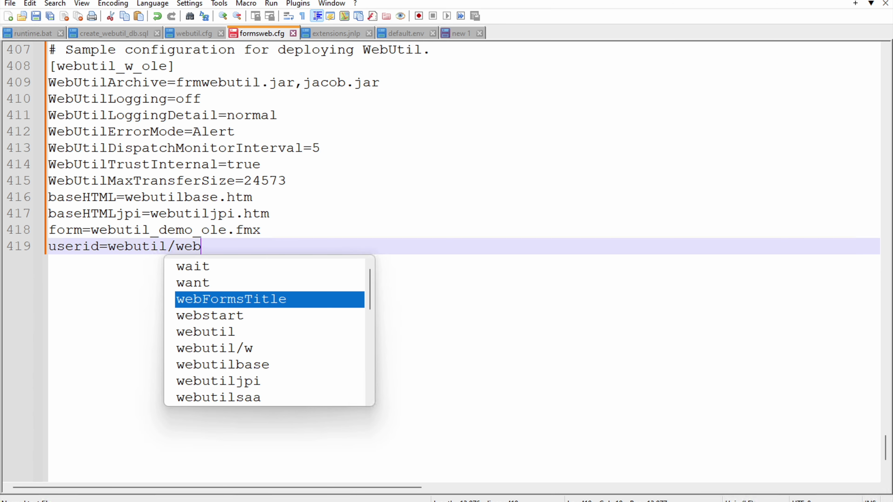
text(util)
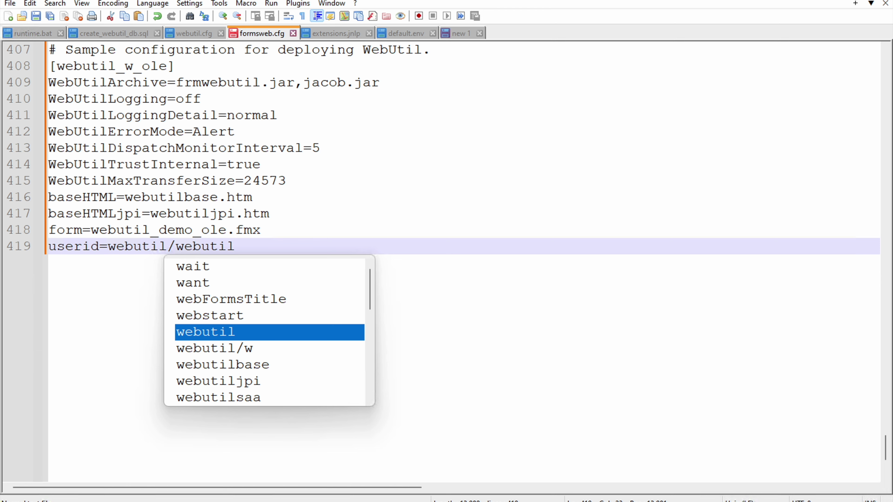
text(@FRE)
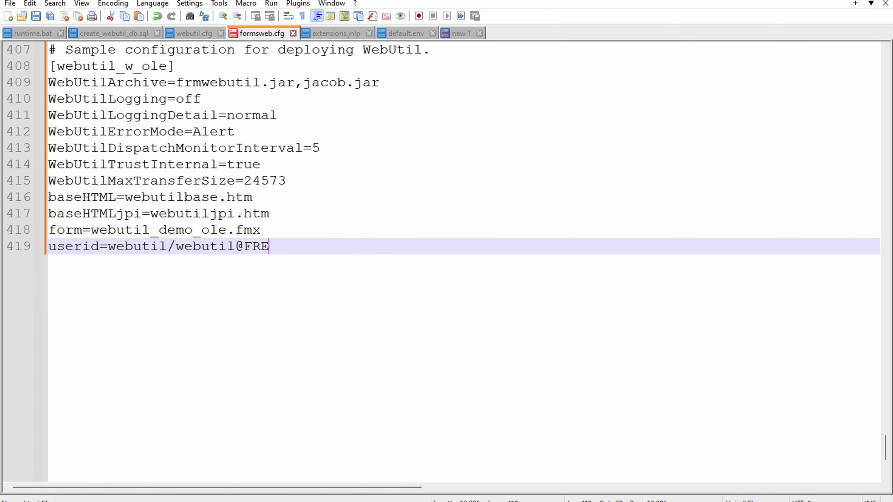
text(EPDB1)
key(Return)
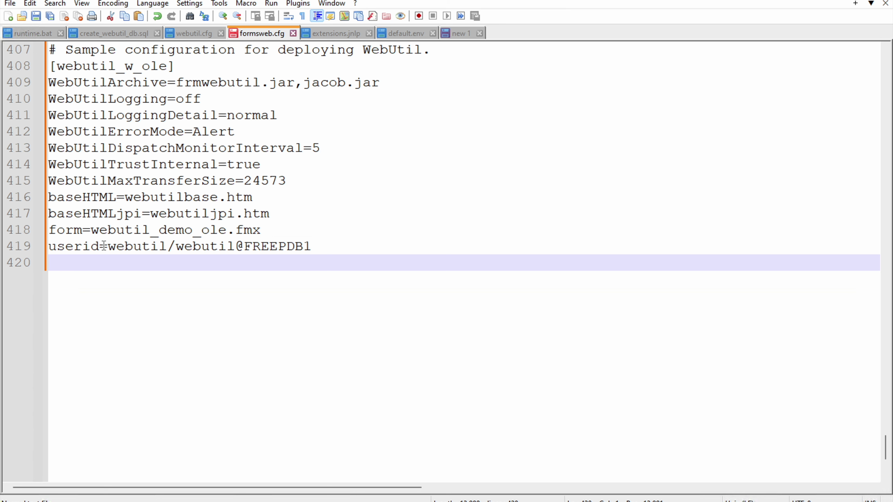
drag(106, 260, 47, 89)
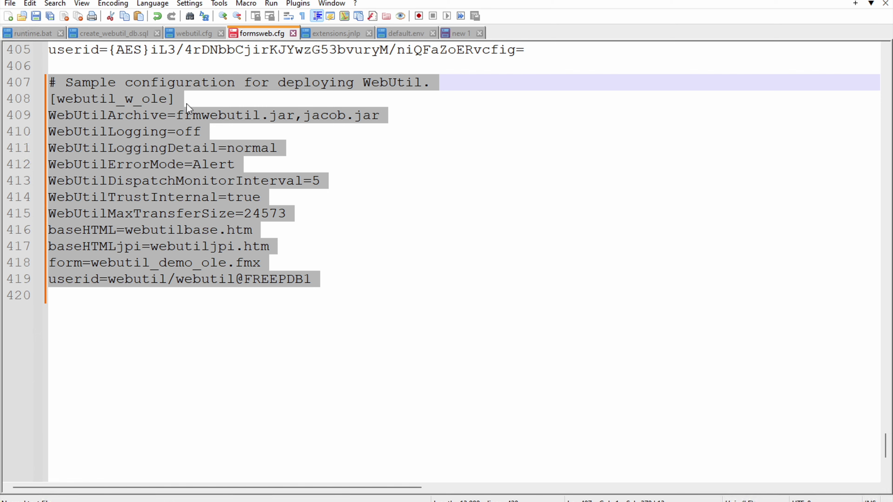
click(336, 217)
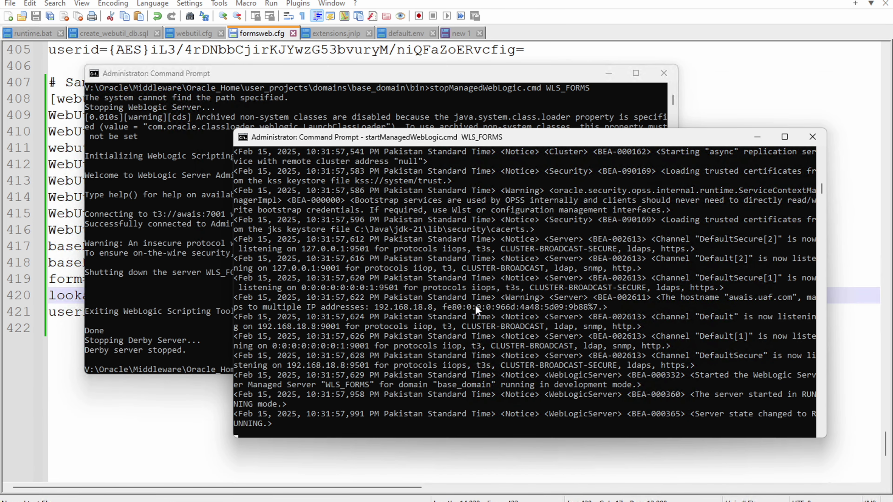
Step: Stop the WLS_FORMS managed server with stopManagedWebLogic.cmd WLS_FORMS
click(348, 84)
text(C:)
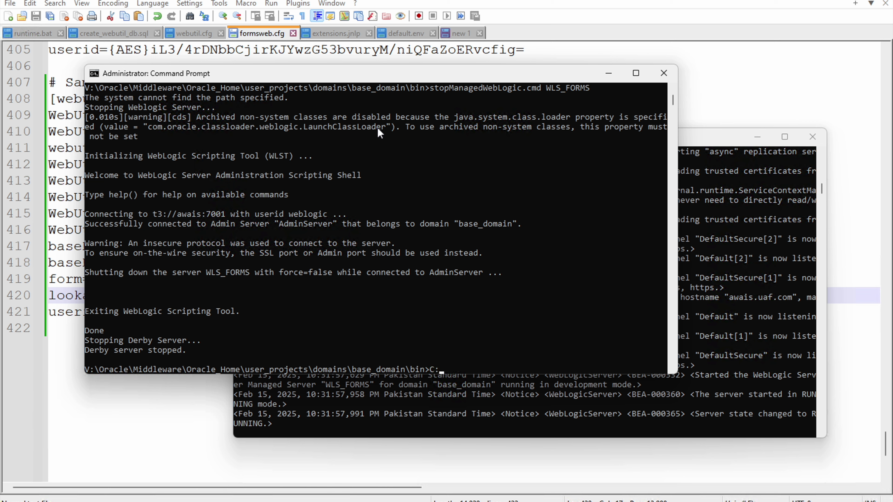
key(BackSpace)
key(BackSpace)
text(WE)
key(BackSpace)
key(BackSpace)
text(stopComponent.c)
key(BackSpace)
key(BackSpace)
key(BackSpace)
key(BackSpace)
key(BackSpace)
key(BackSpace)
key(BackSpace)
key(BackSpace)
key(BackSpace)
key(BackSpace)
key(BackSpace)
text(Ma)
key(Tab)
text(WLS_FORMS)
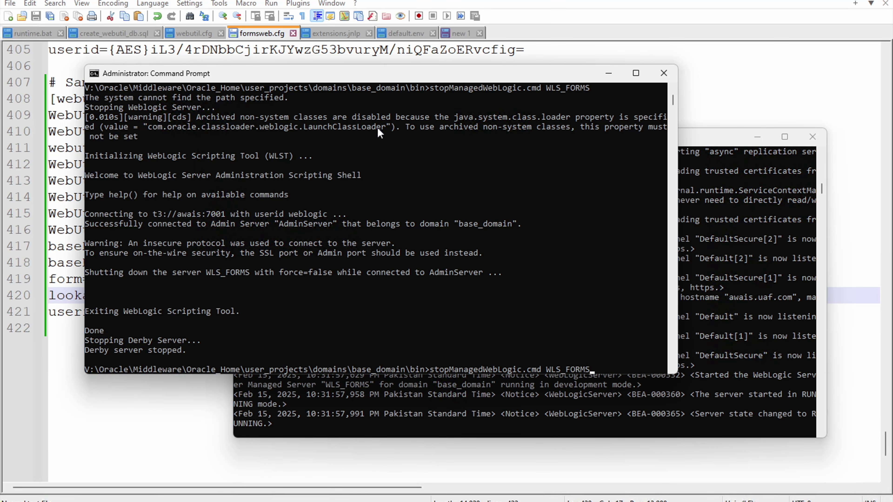
key(Return)
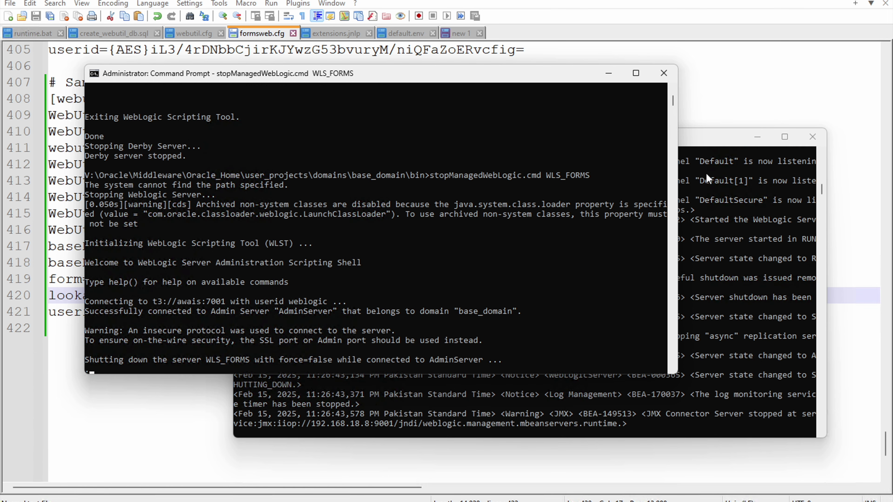
Step: Restart WLS_FORMS by rerunning startManagedWebLogic.cmd WLS_FORMS in the server log console
click(711, 135)
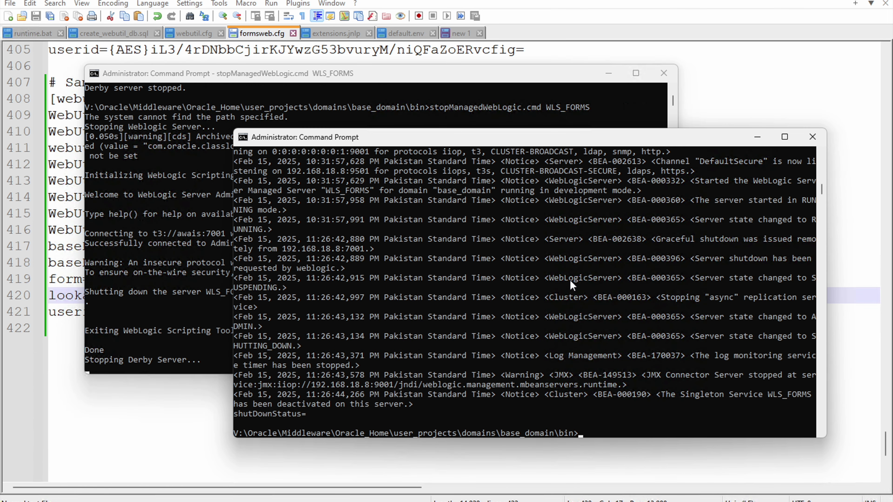
key(Up)
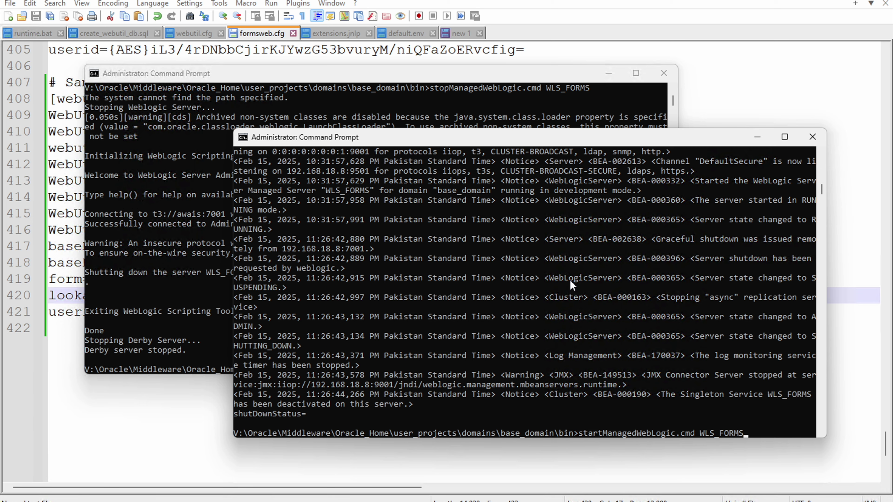
key(Return)
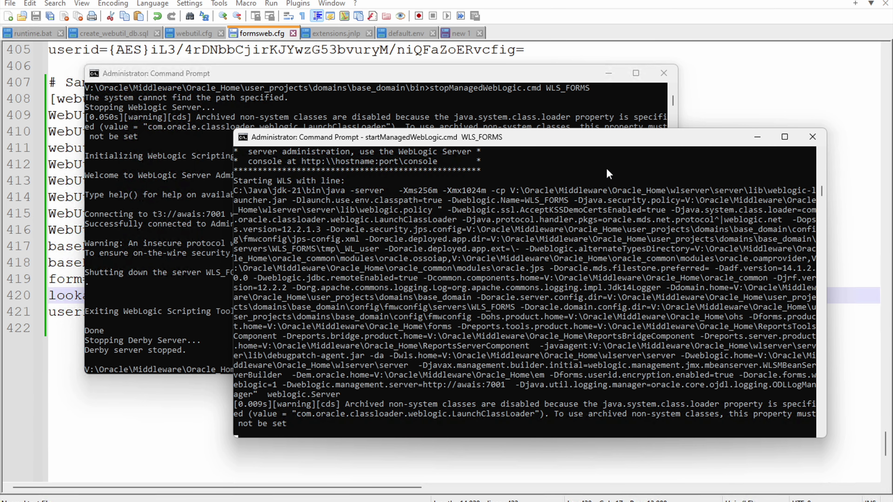
click(763, 142)
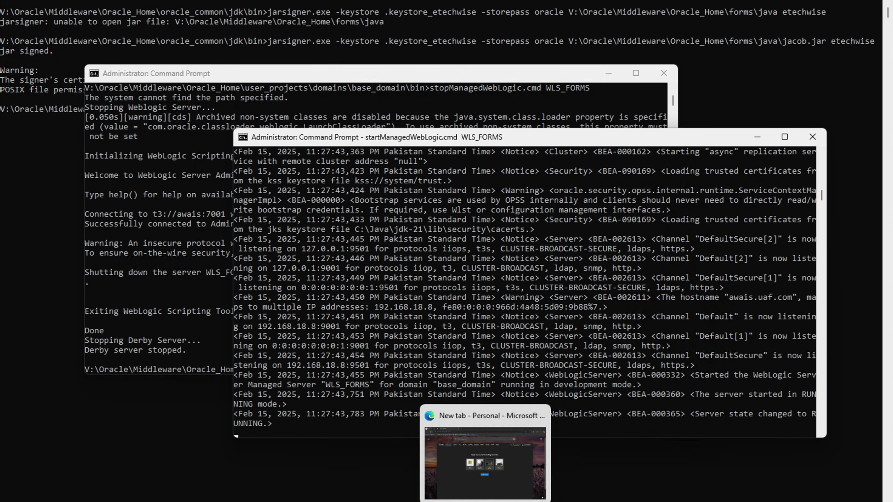
Step: Open localhost:9001/forms/frmservlet?config=webutil_w_ole in Edge
click(485, 485)
text(local)
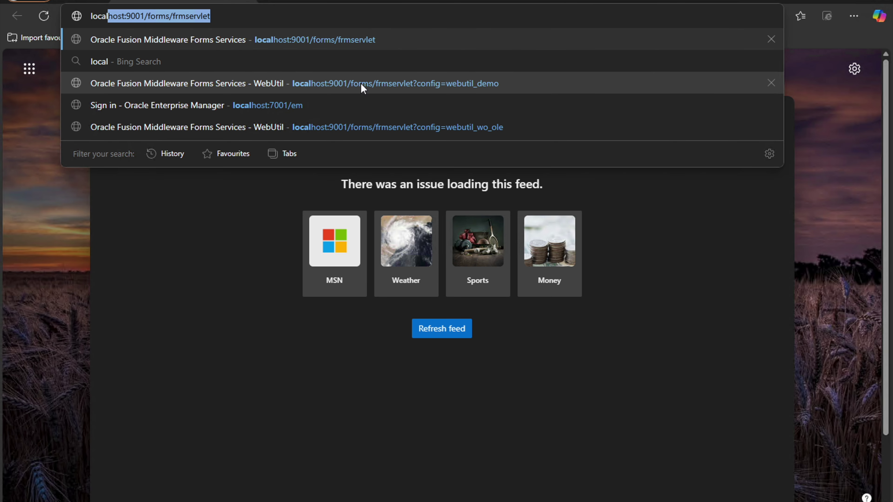
text(host)
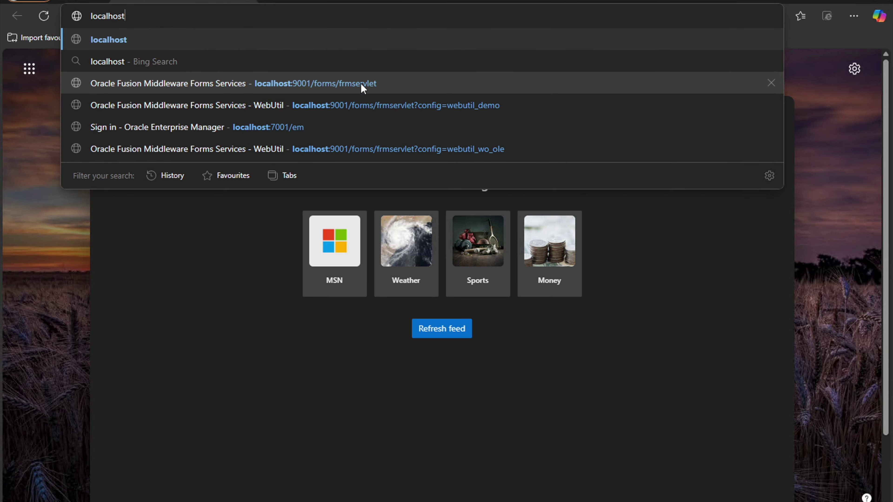
text(:)
key(Right)
text(?)
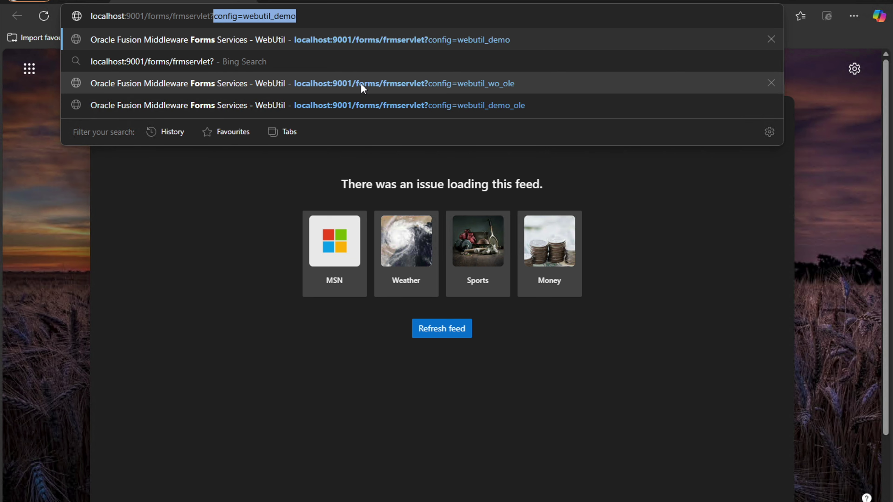
text(config)
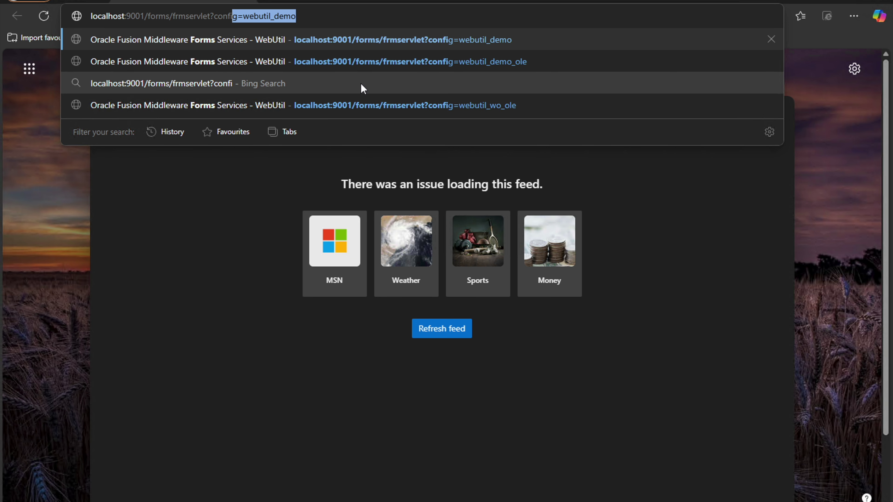
key(Right)
key(BackSpace)
key(BackSpace)
key(BackSpace)
key(BackSpace)
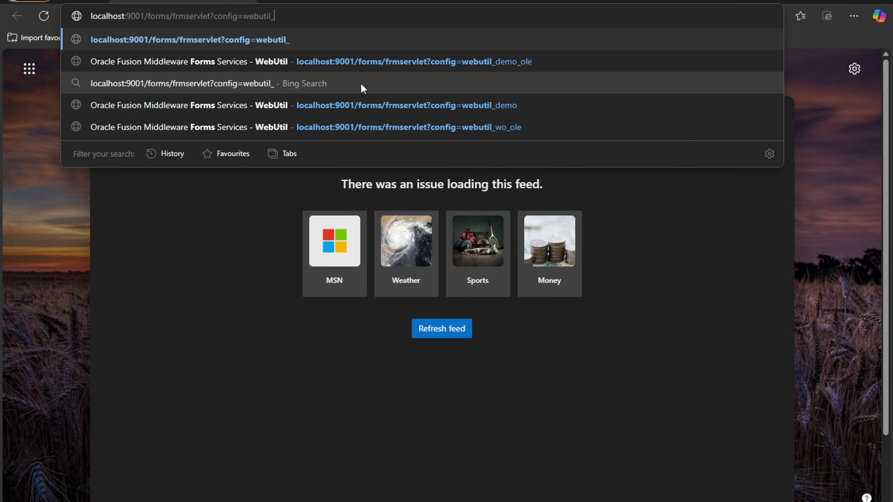
text(w_ole)
key(Return)
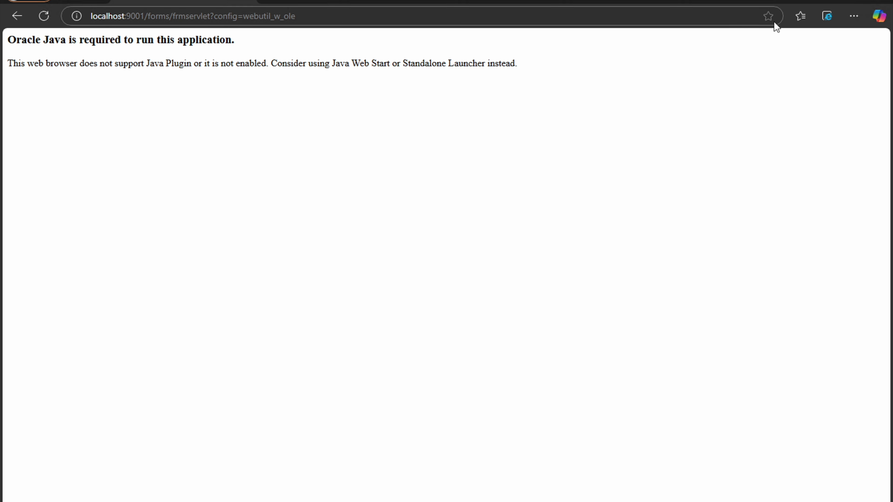
Step: Reload the page in Internet Explorer mode and accept and run the Java security warning
click(825, 21)
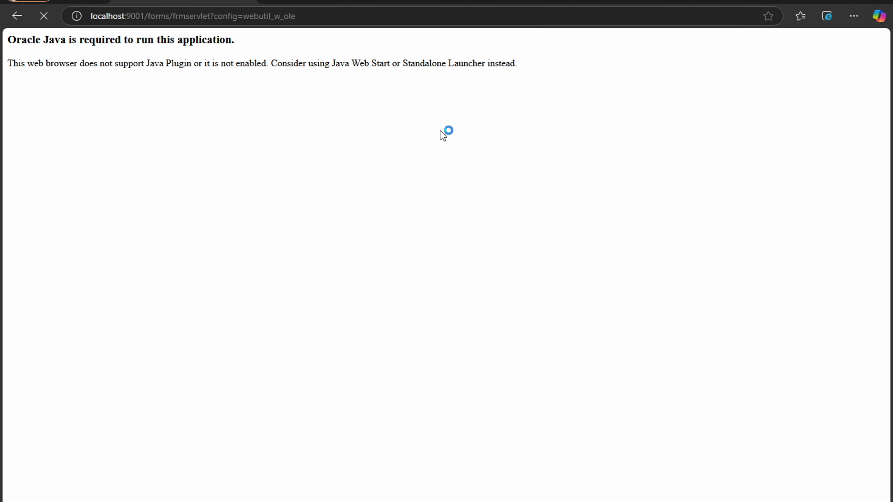
click(235, 177)
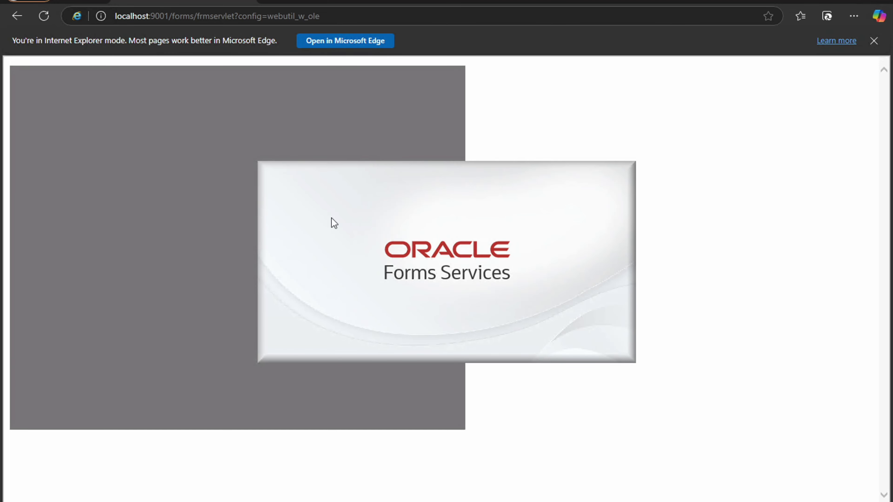
click(399, 319)
click(523, 319)
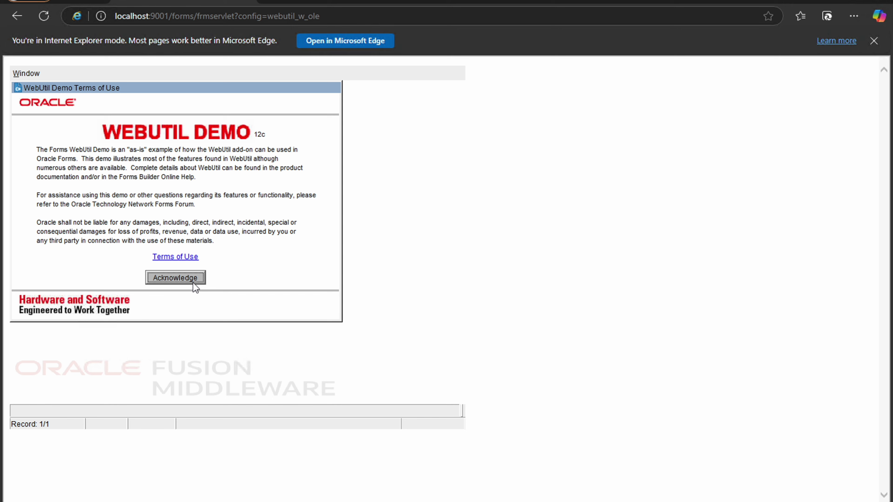
Step: Acknowledge the demo terms, fetch the client info, and open the OLE page
click(193, 283)
click(222, 278)
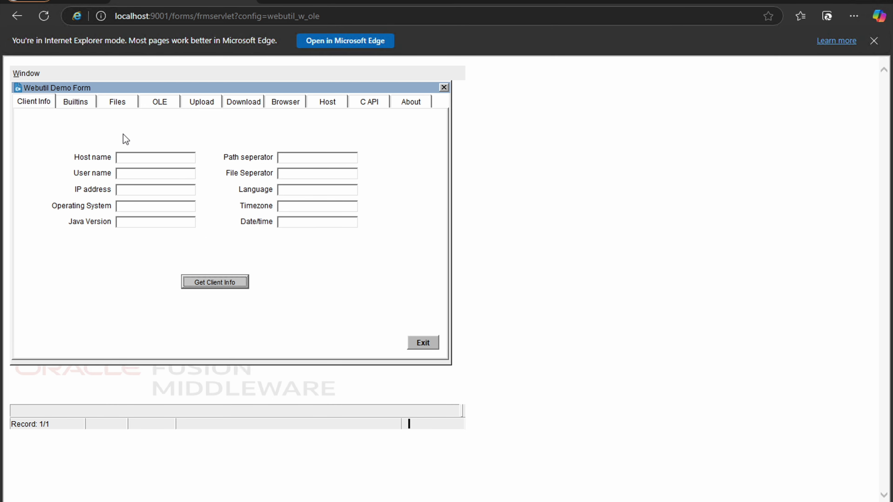
click(163, 100)
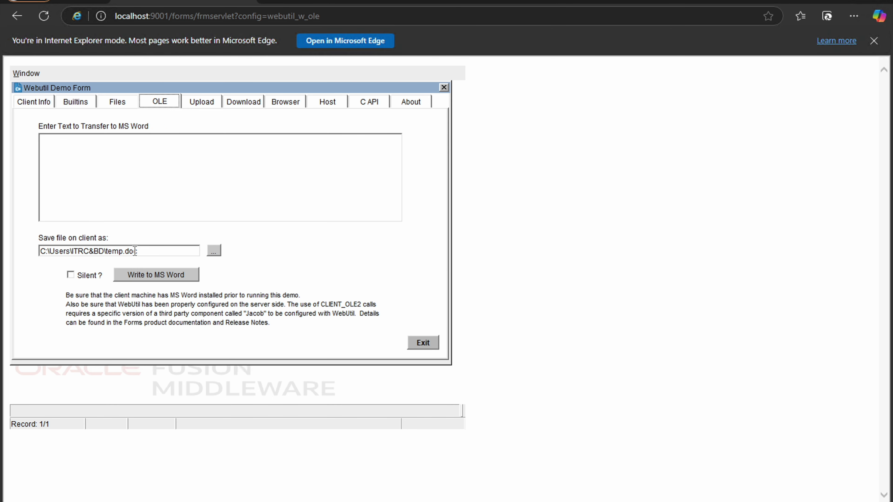